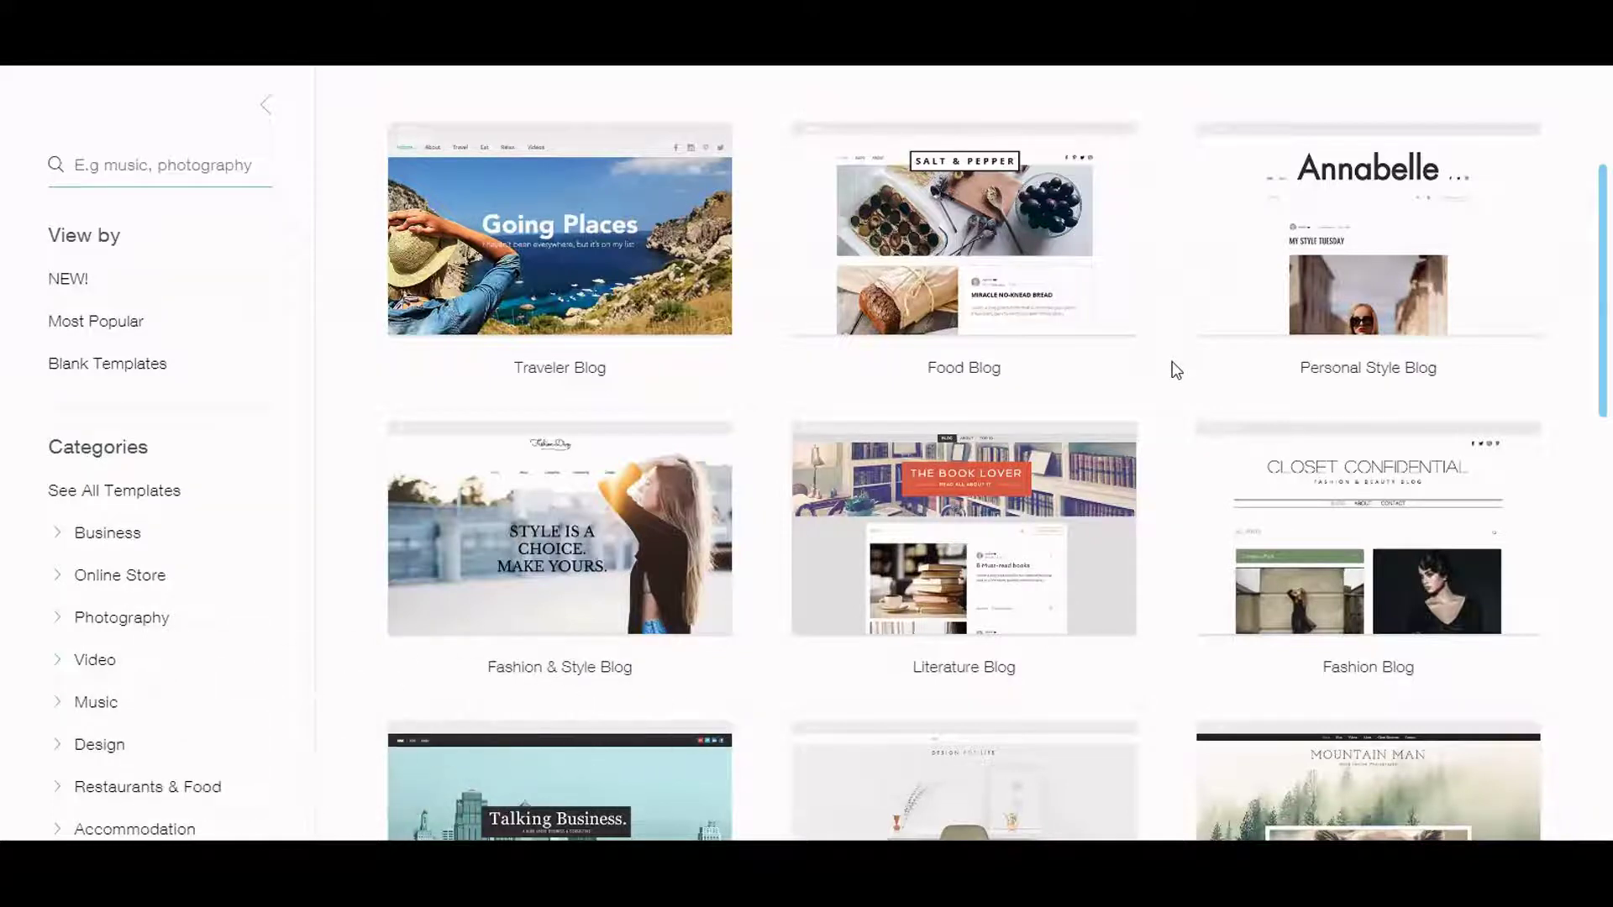
Open the Literature Blog template 'The Book Lover' in the Editor from the template gallery.
mouse_move(896, 536)
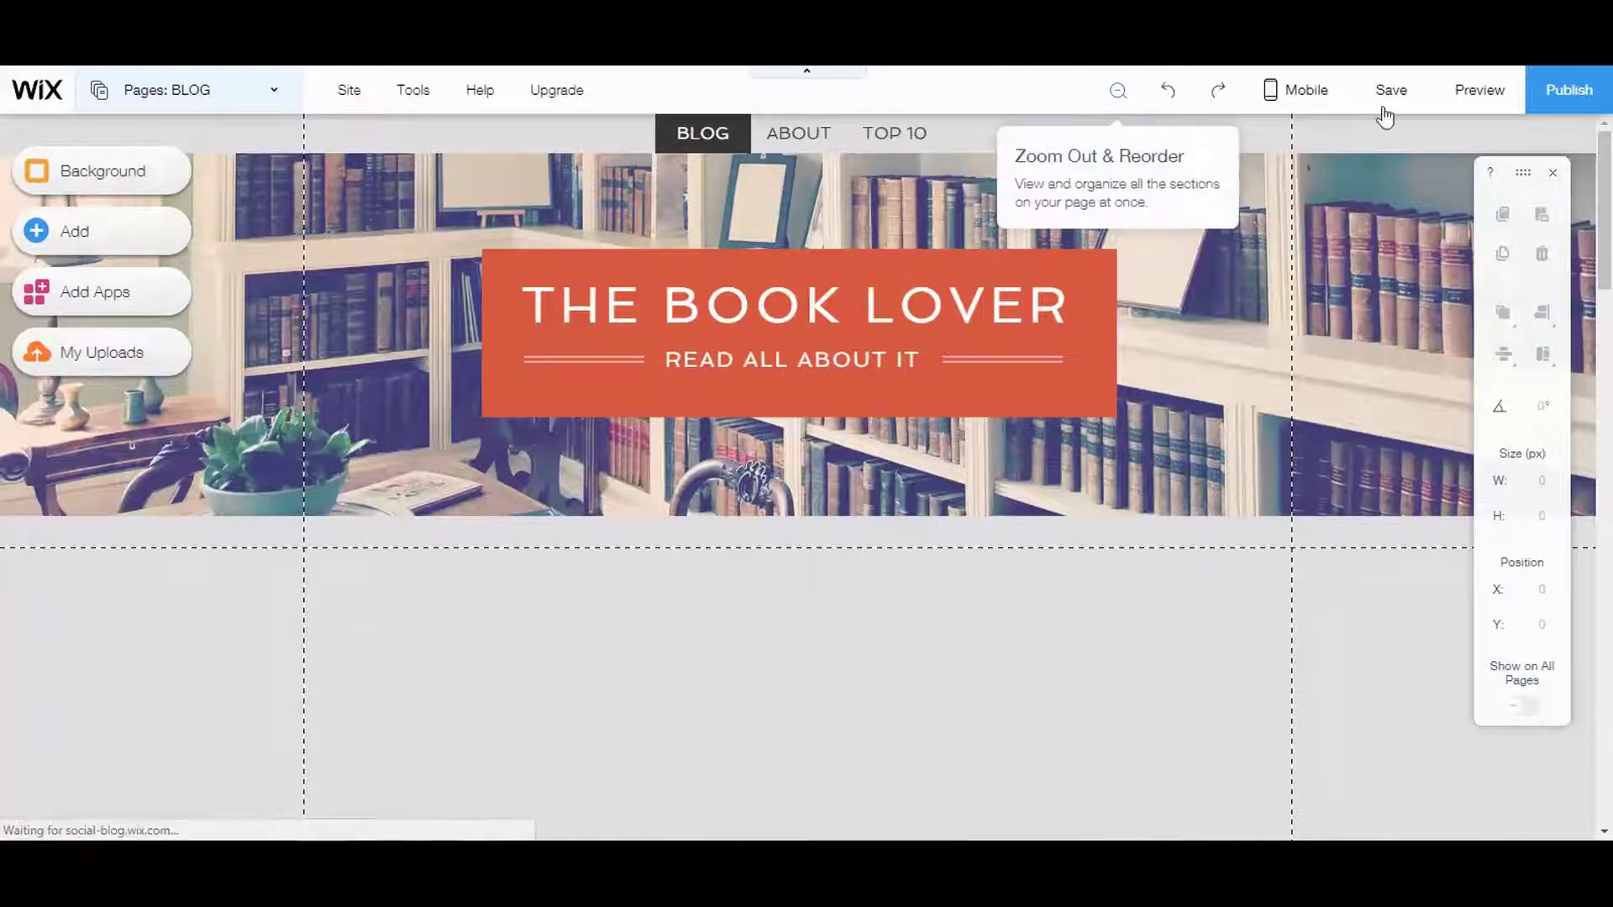
Close the properties panel and turn off Gridlines in the Tools menu.
left_click(1548, 177)
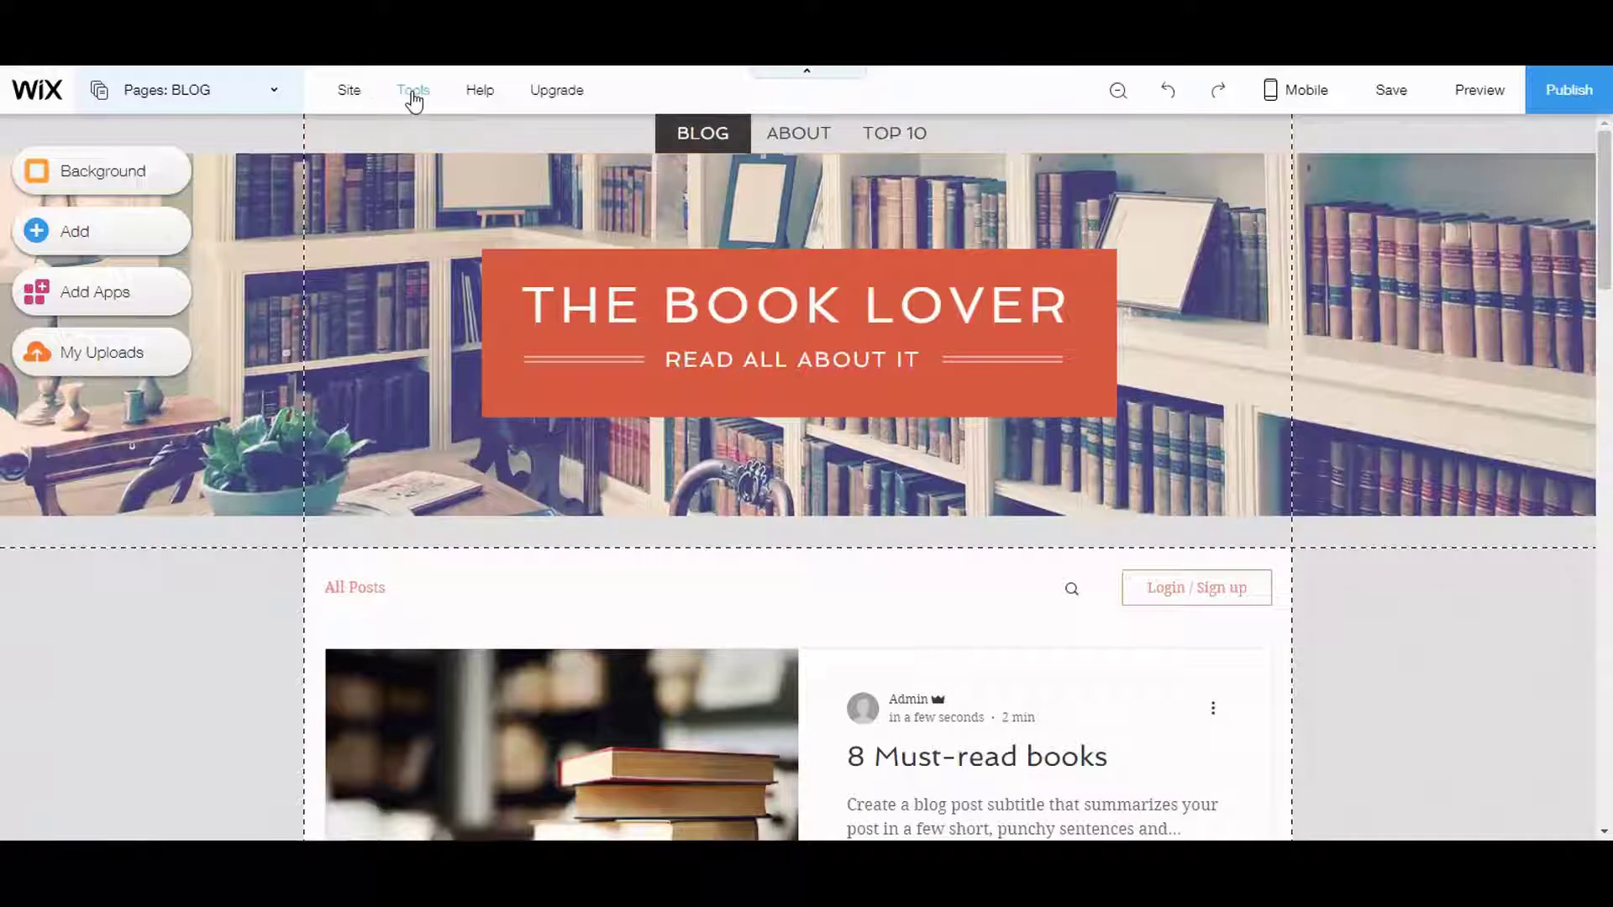
mouse_move(411, 99)
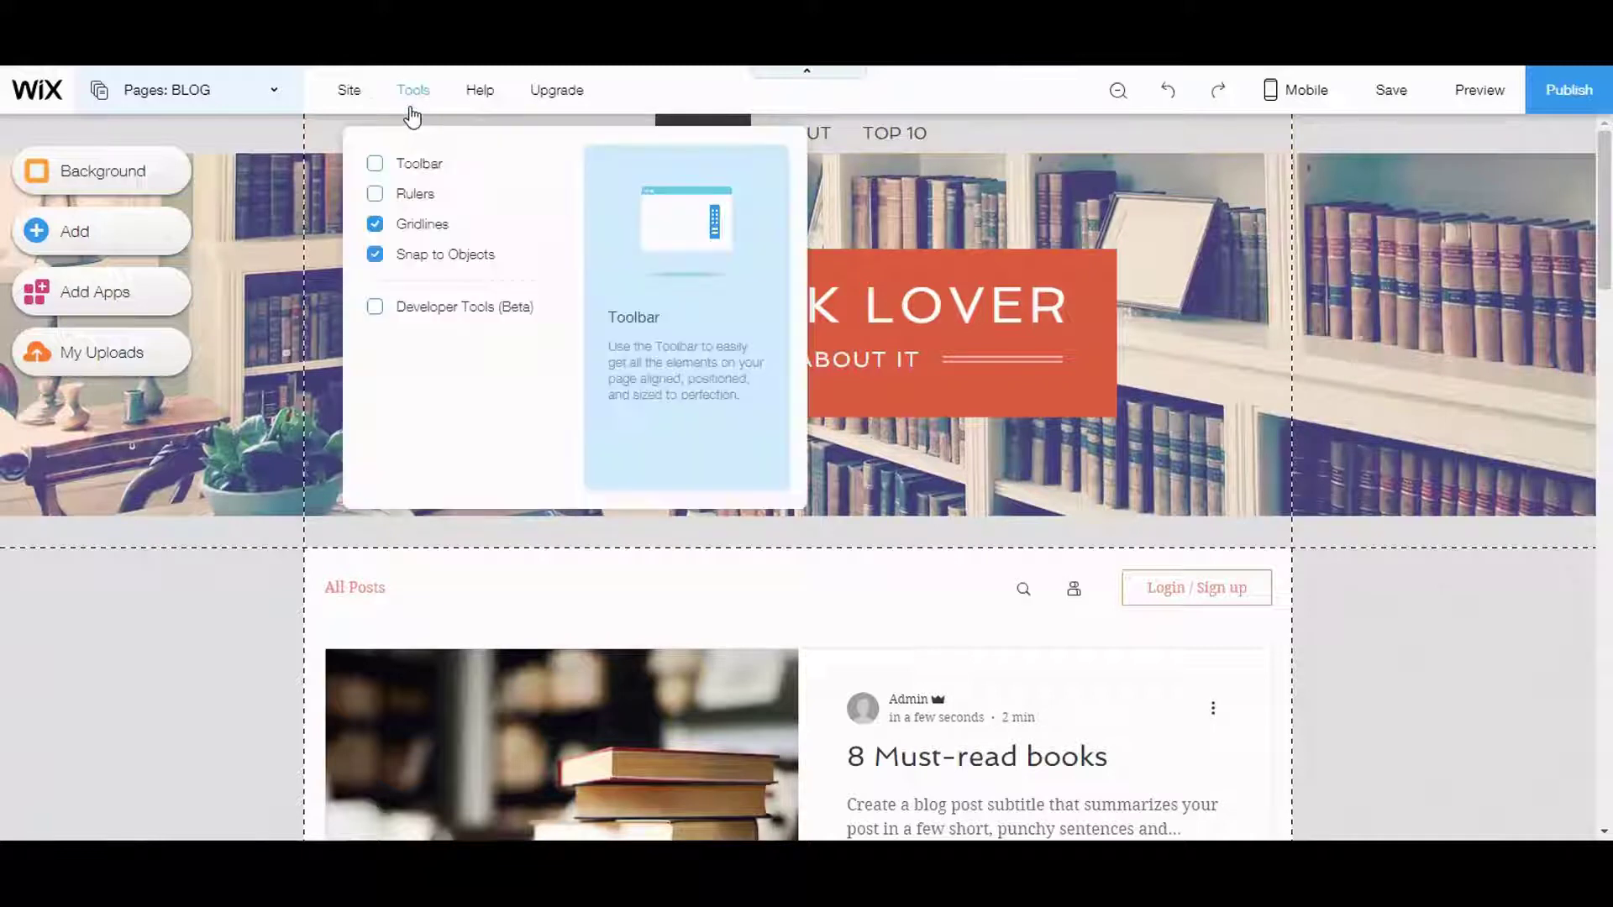
left_click(375, 224)
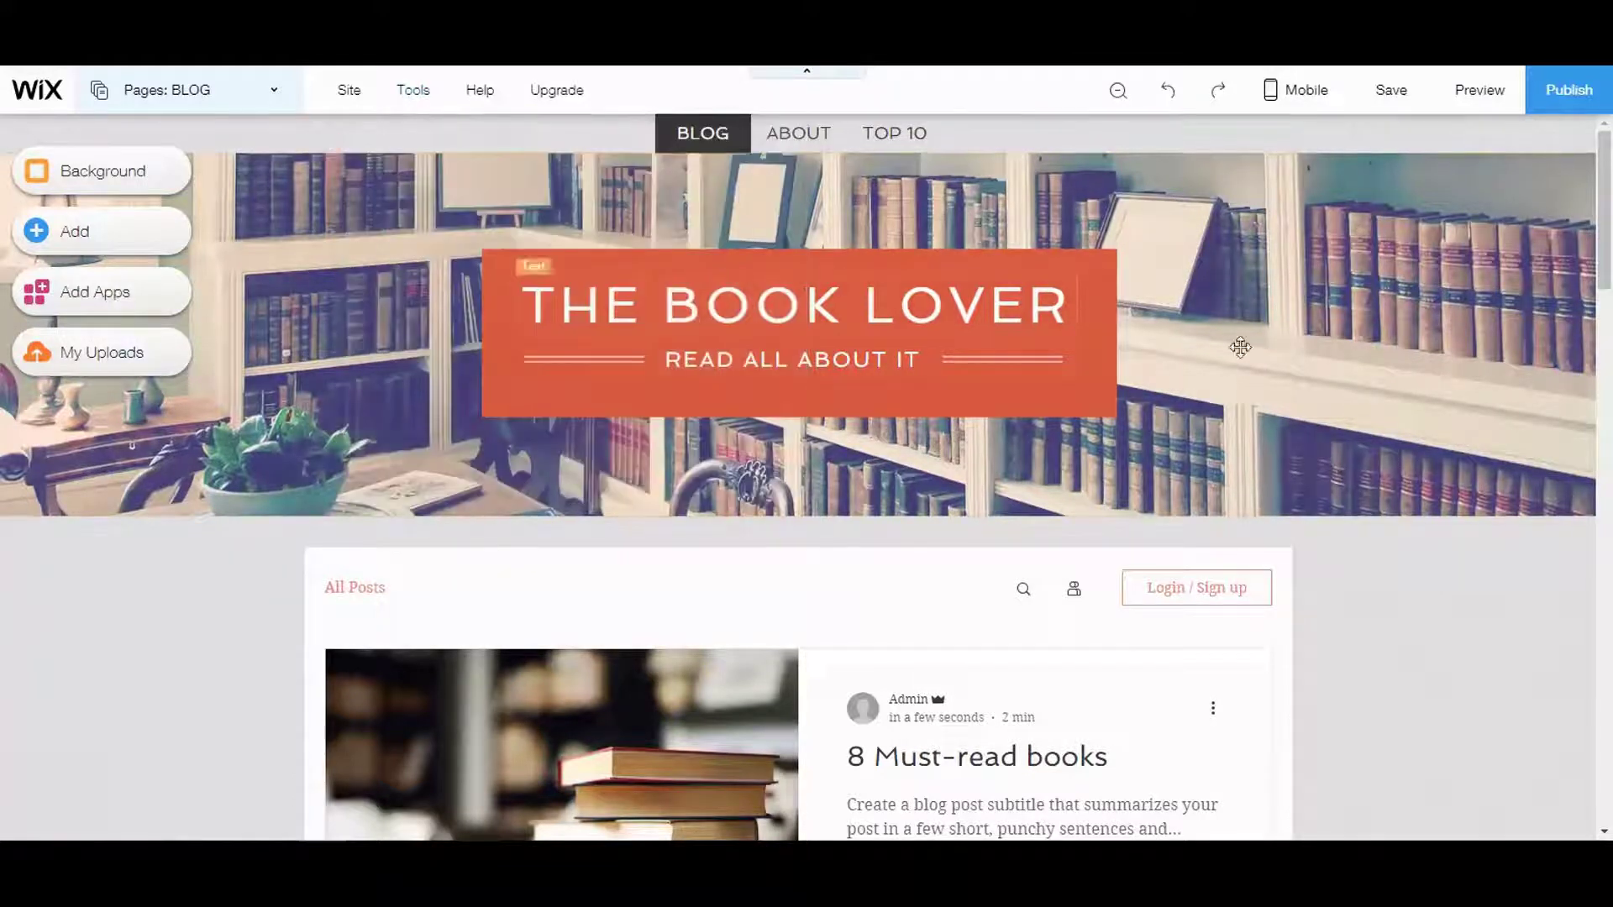
scroll(1298, 479, "down", 4)
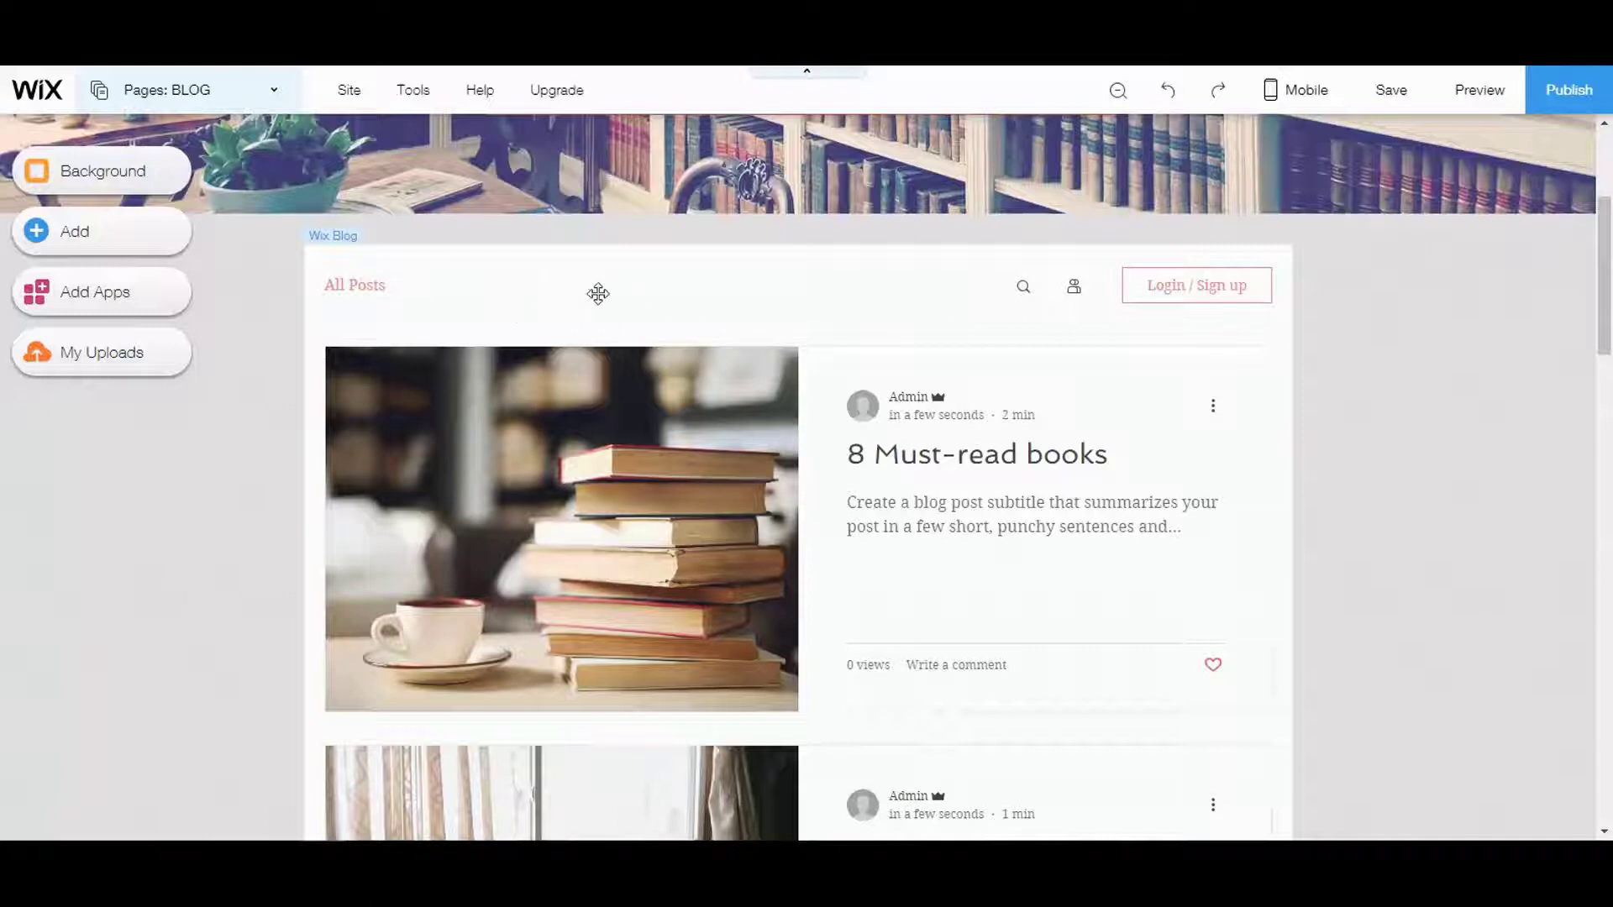
Select the blog post feed and open its Wix Blog general settings (subject, language).
left_click(668, 291)
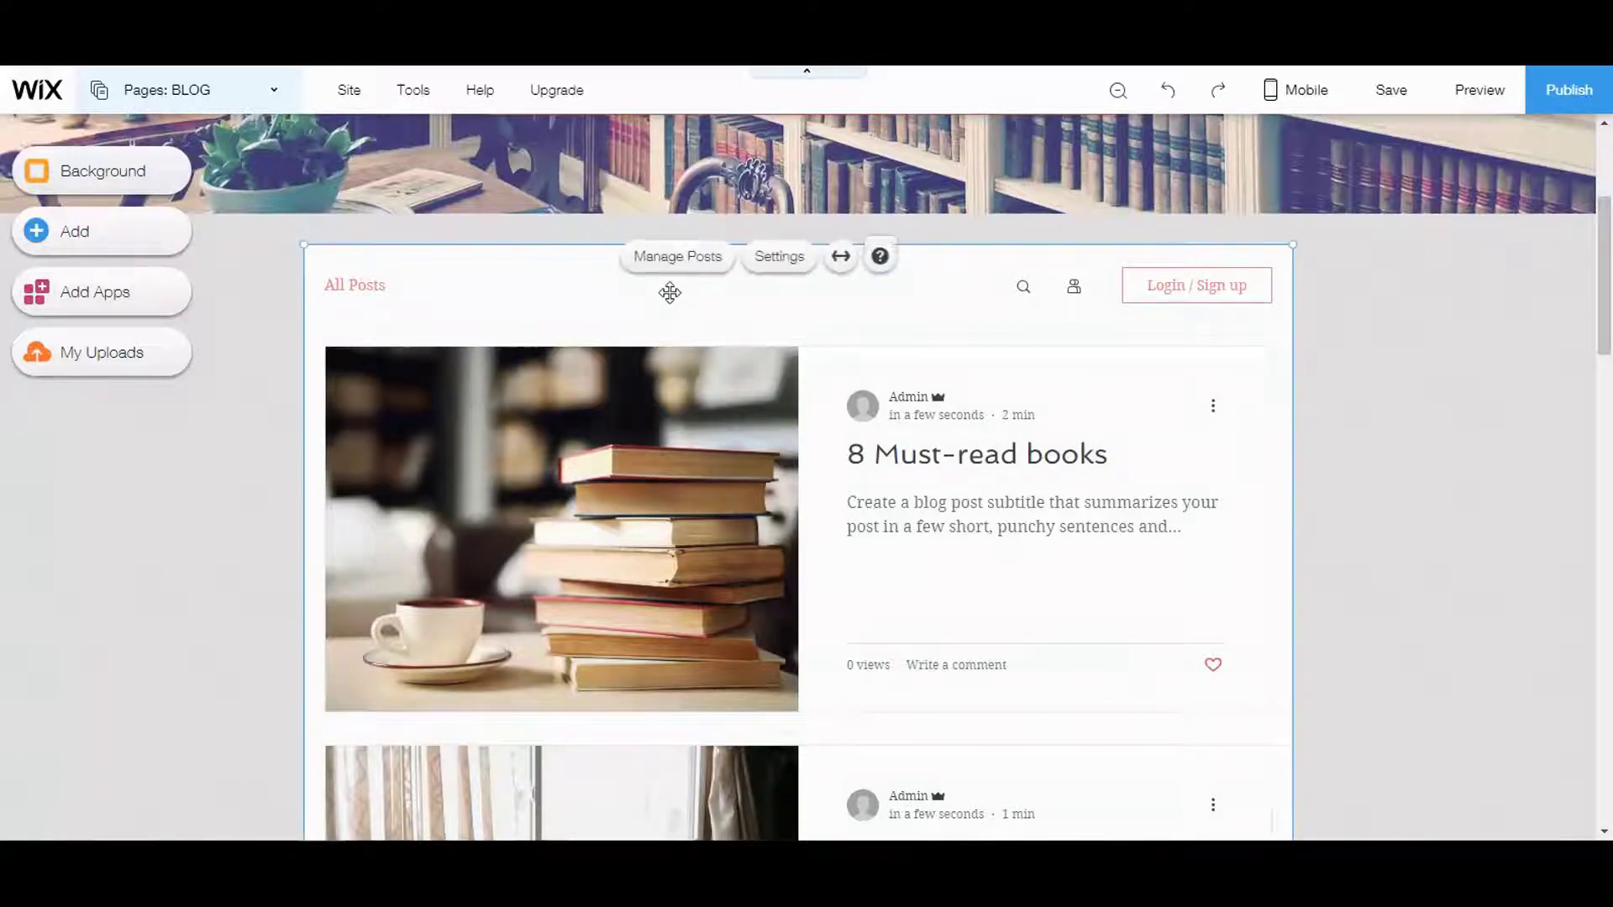
left_click(779, 262)
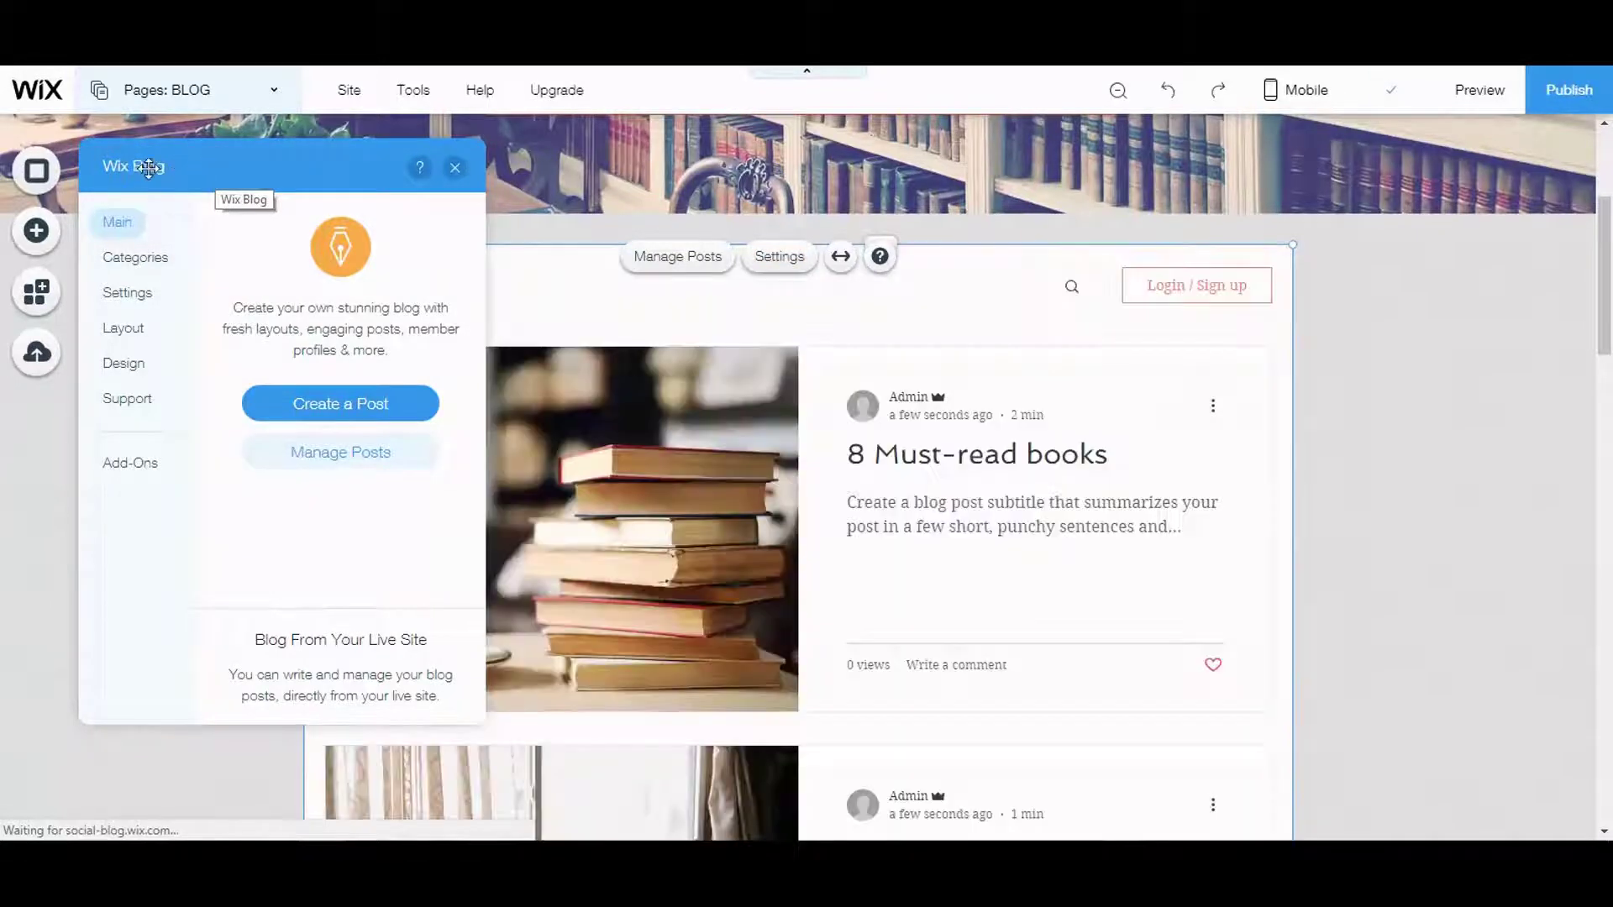
left_click(159, 269)
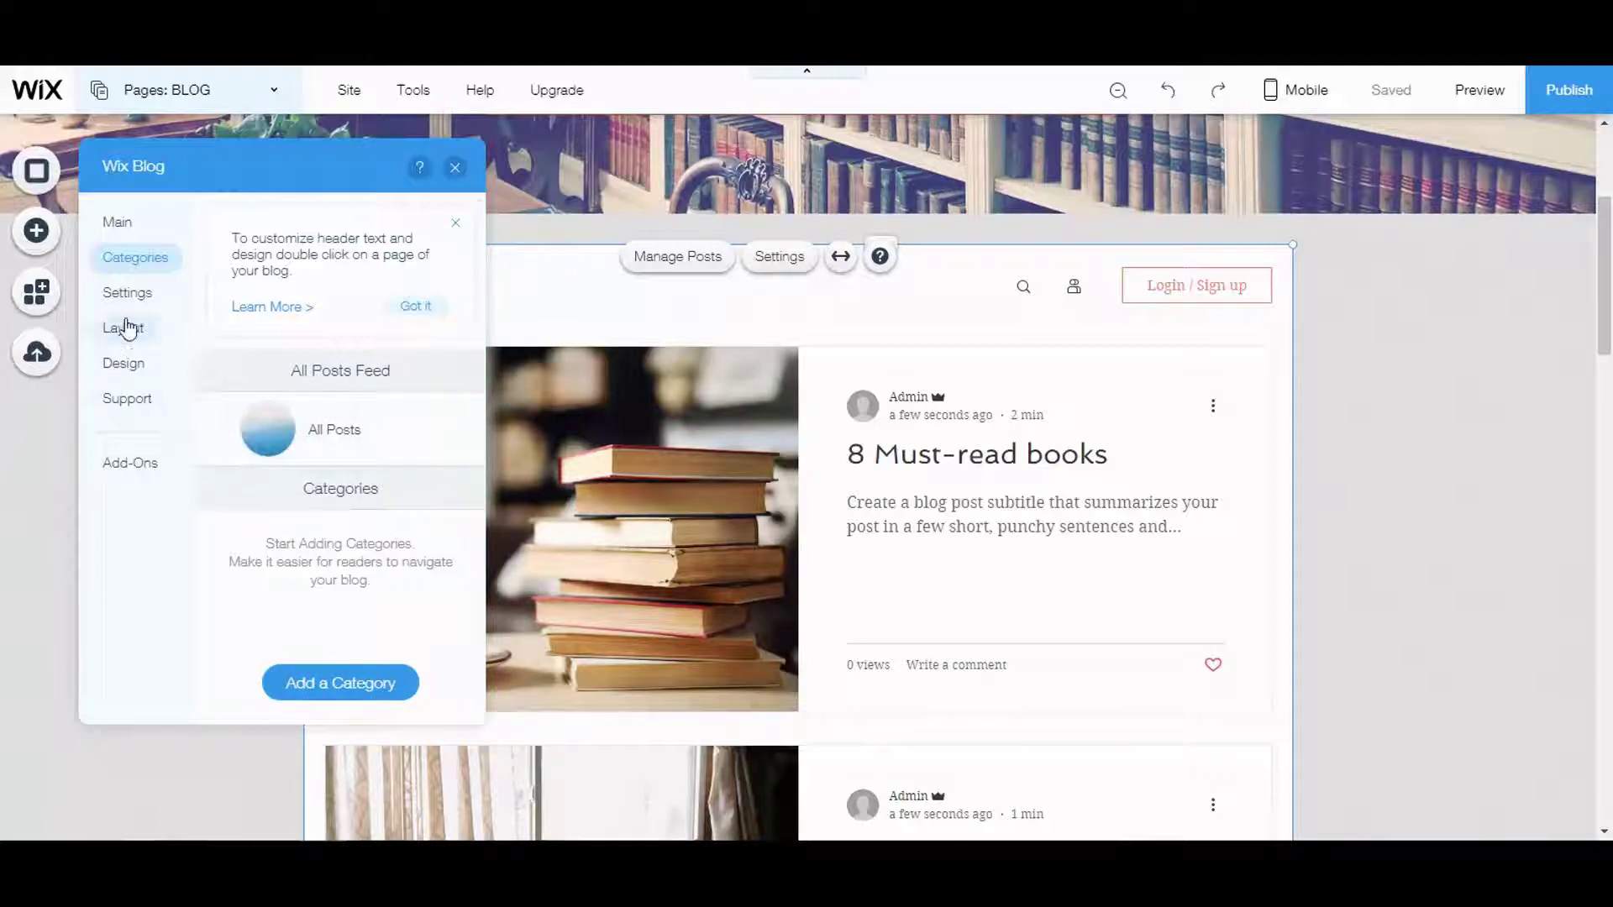
left_click(130, 294)
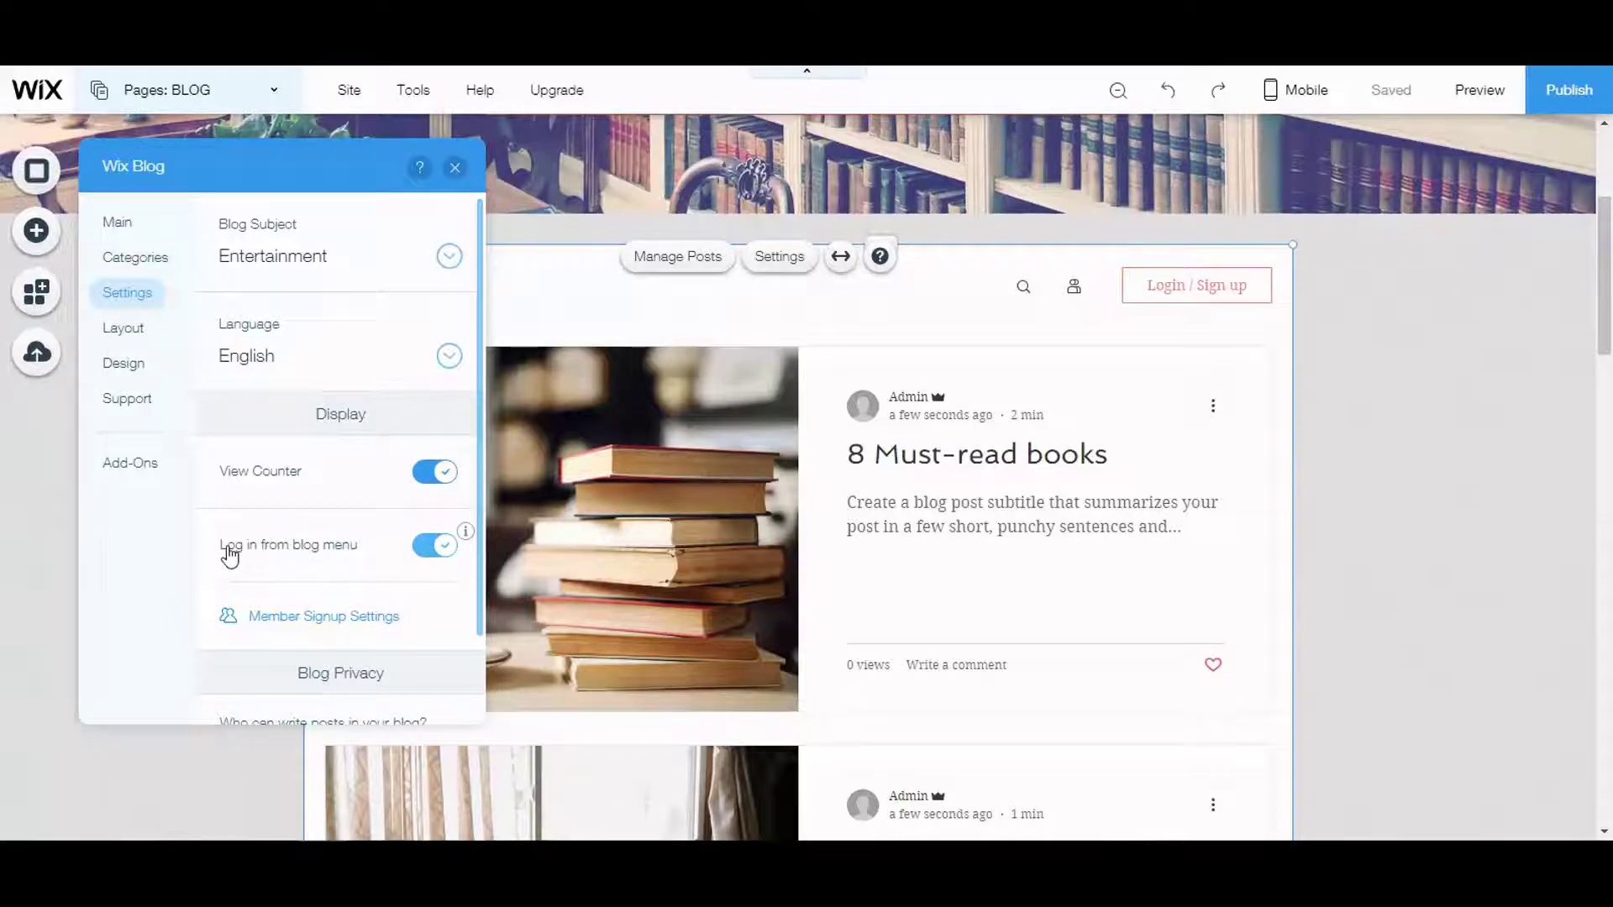
Switch off the 'Log in from blog menu' toggle in the blog settings.
left_click(445, 554)
scroll(343, 552, "down", 1)
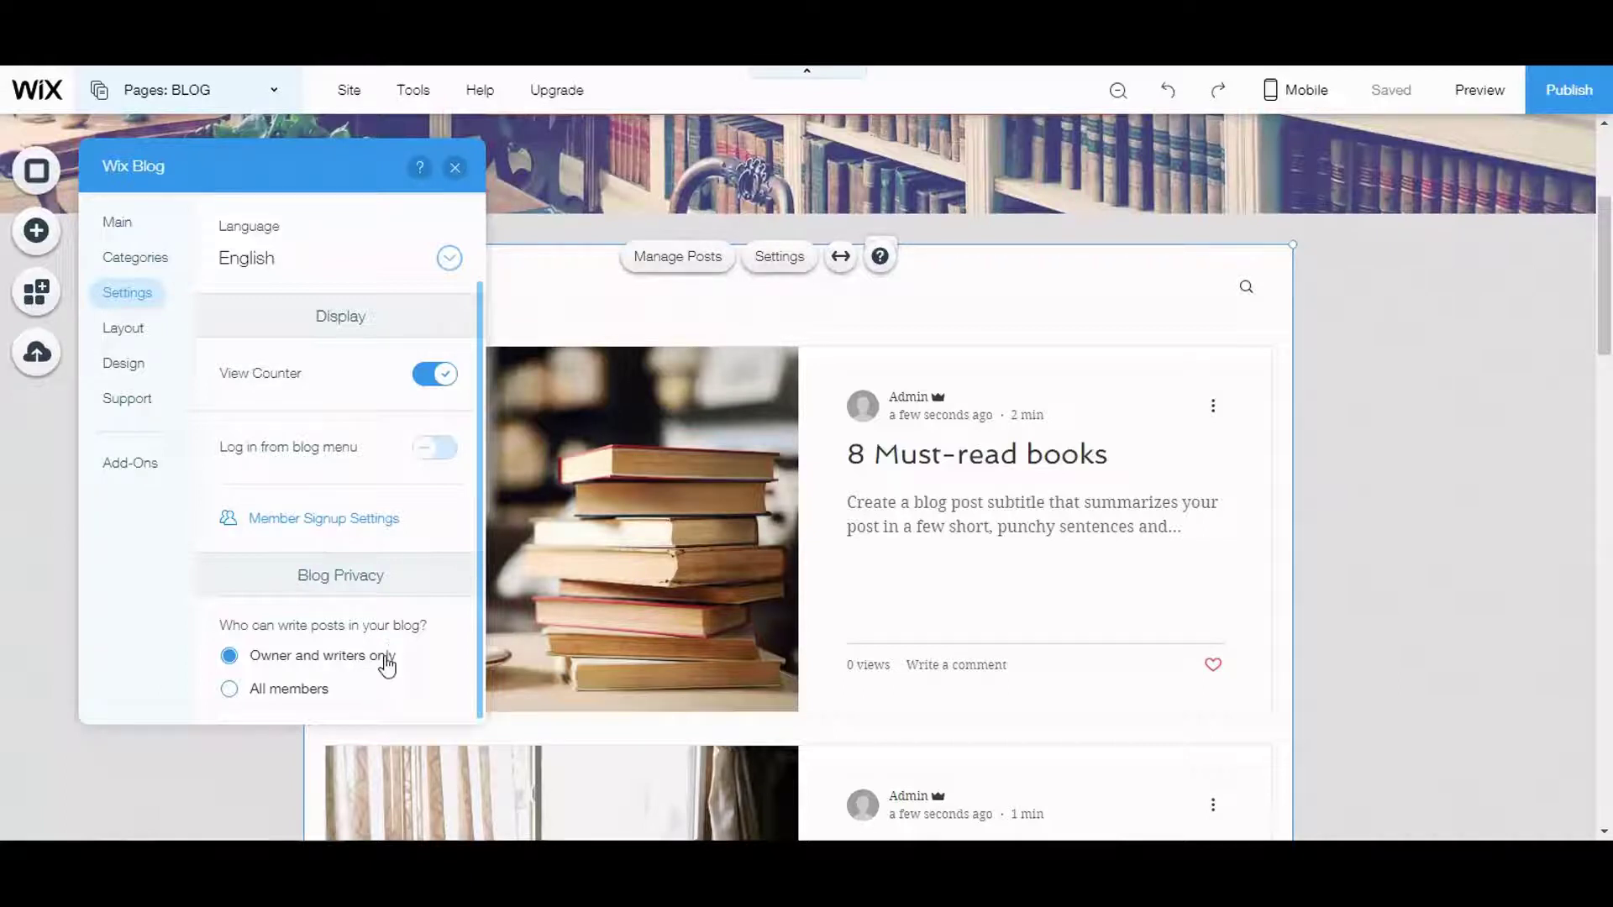
left_click(138, 332)
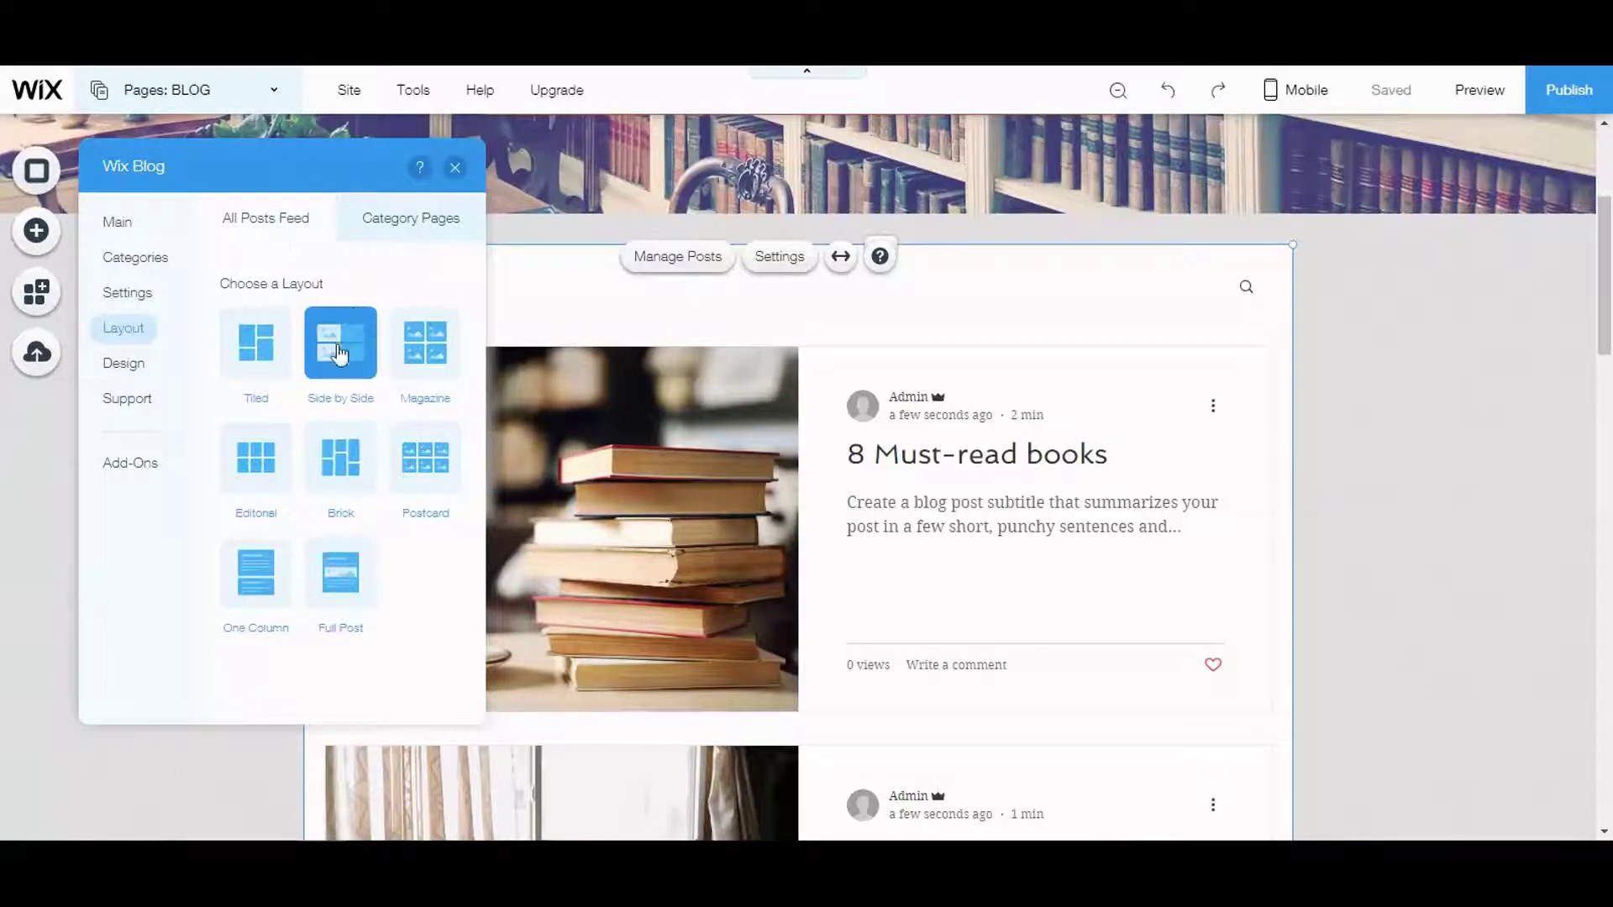
Show the Category Pages layout options, which list no categories yet.
left_click(391, 231)
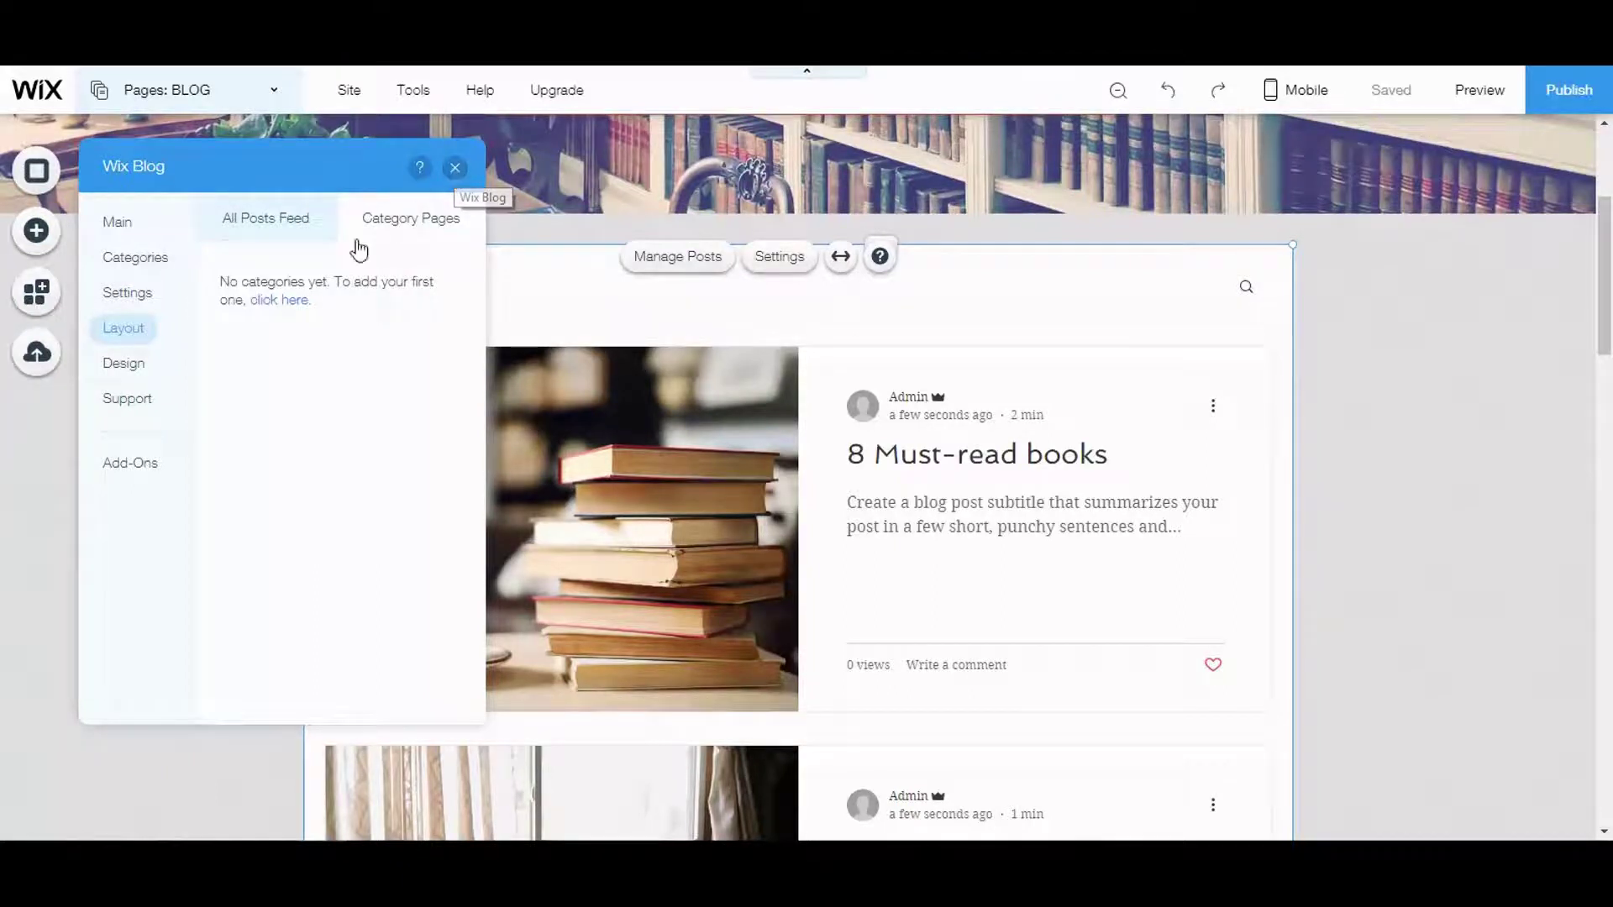
Add a blog category with the menu label RED and close the blog panel.
left_click(286, 300)
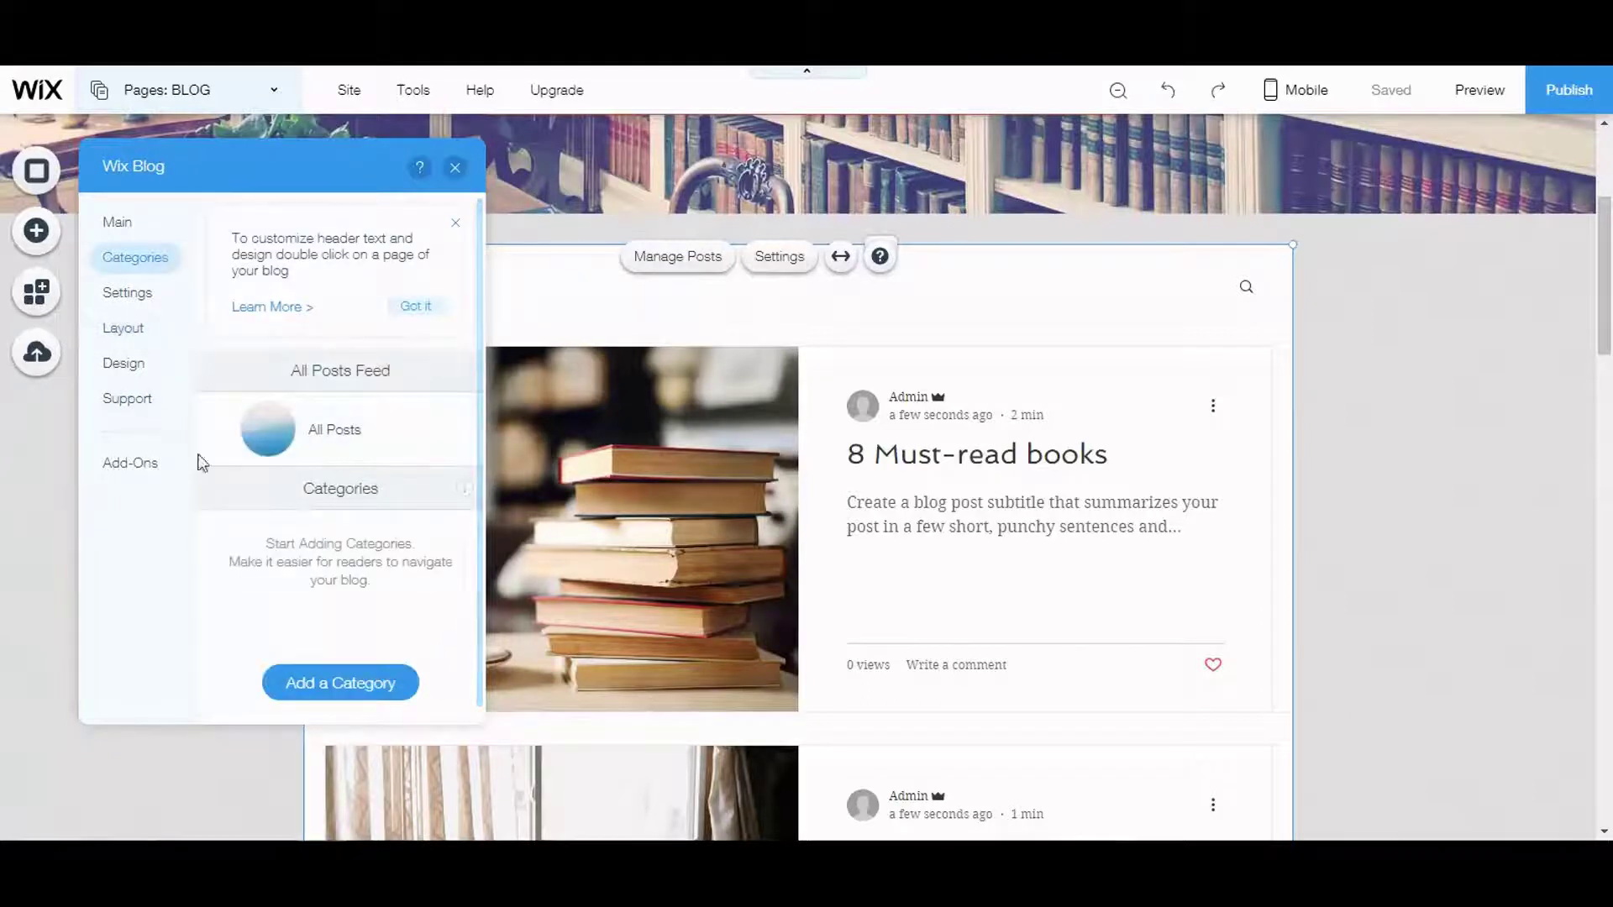
left_click(294, 679)
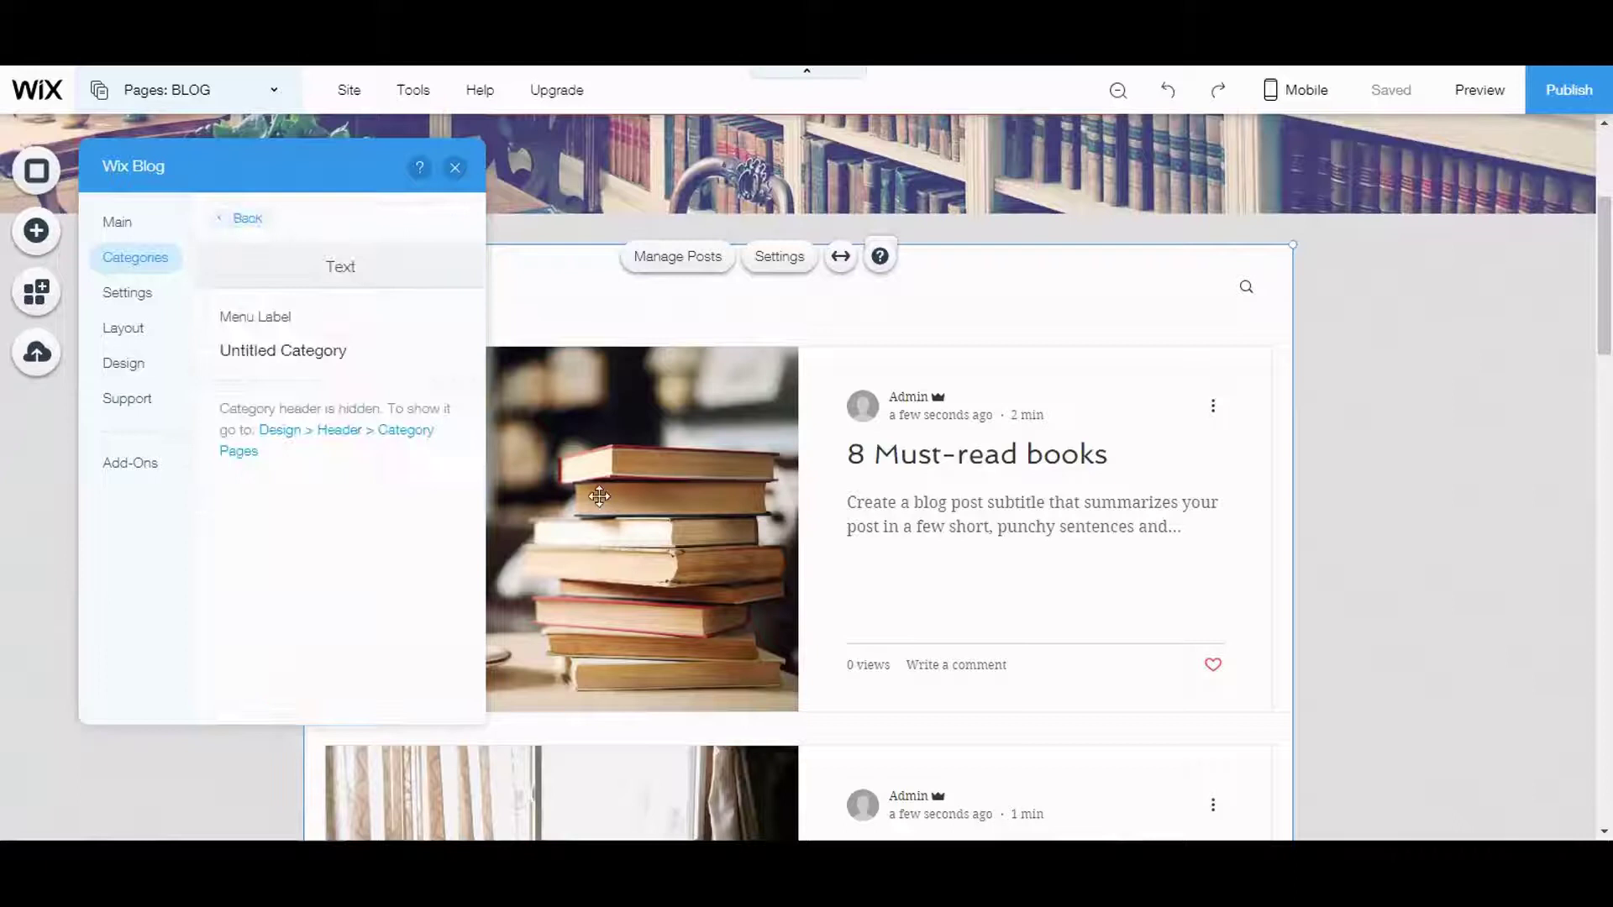
left_click(352, 350)
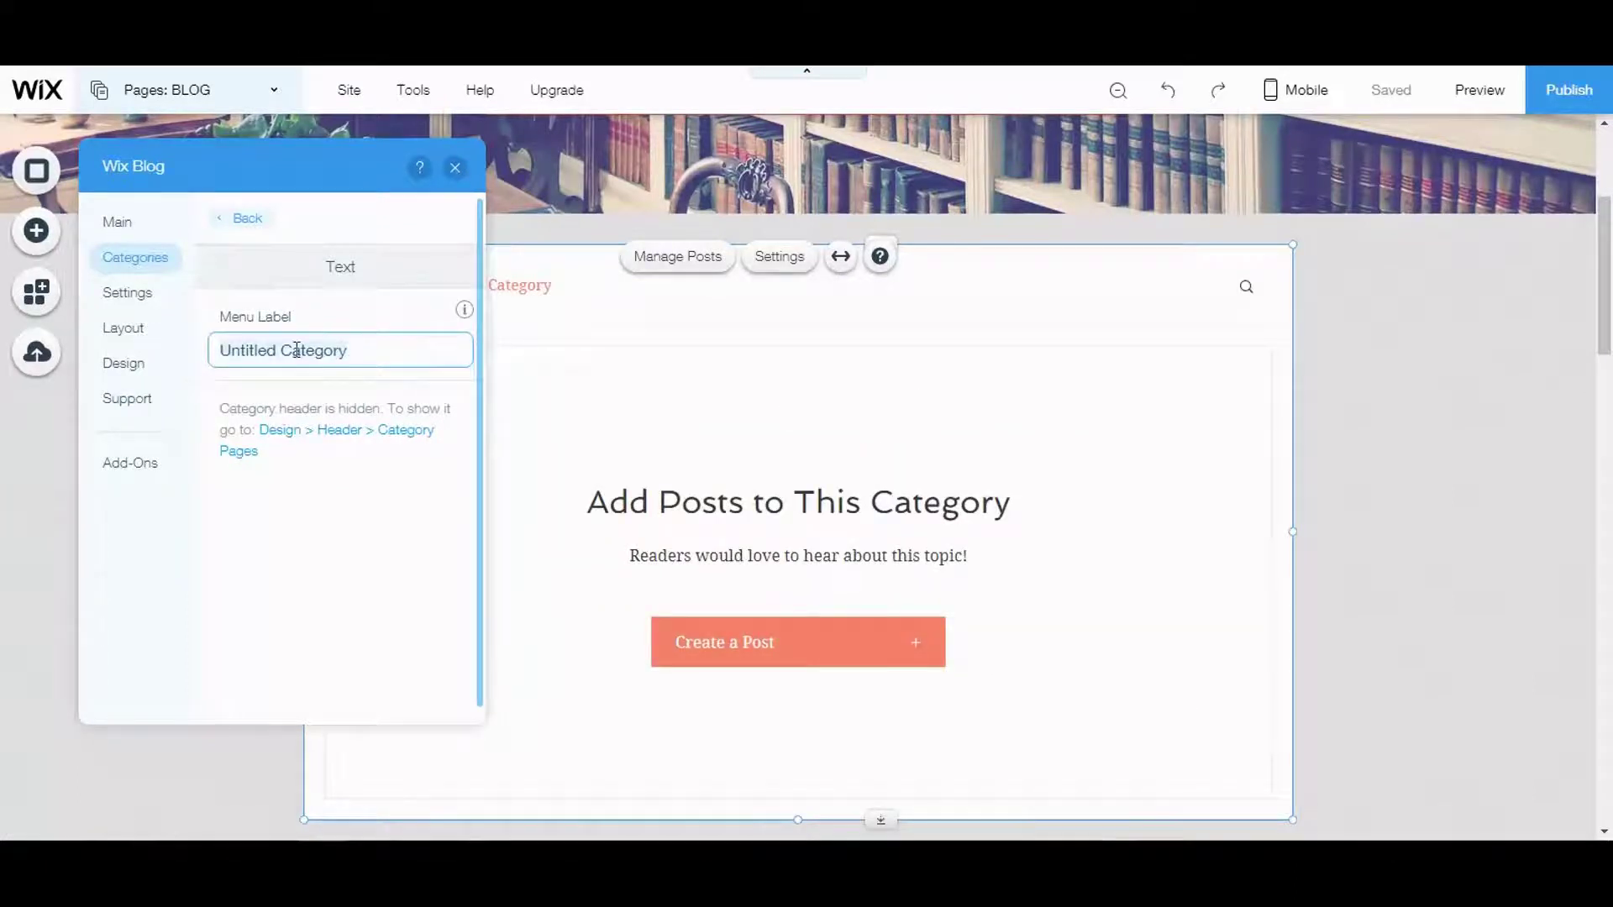
type("RED")
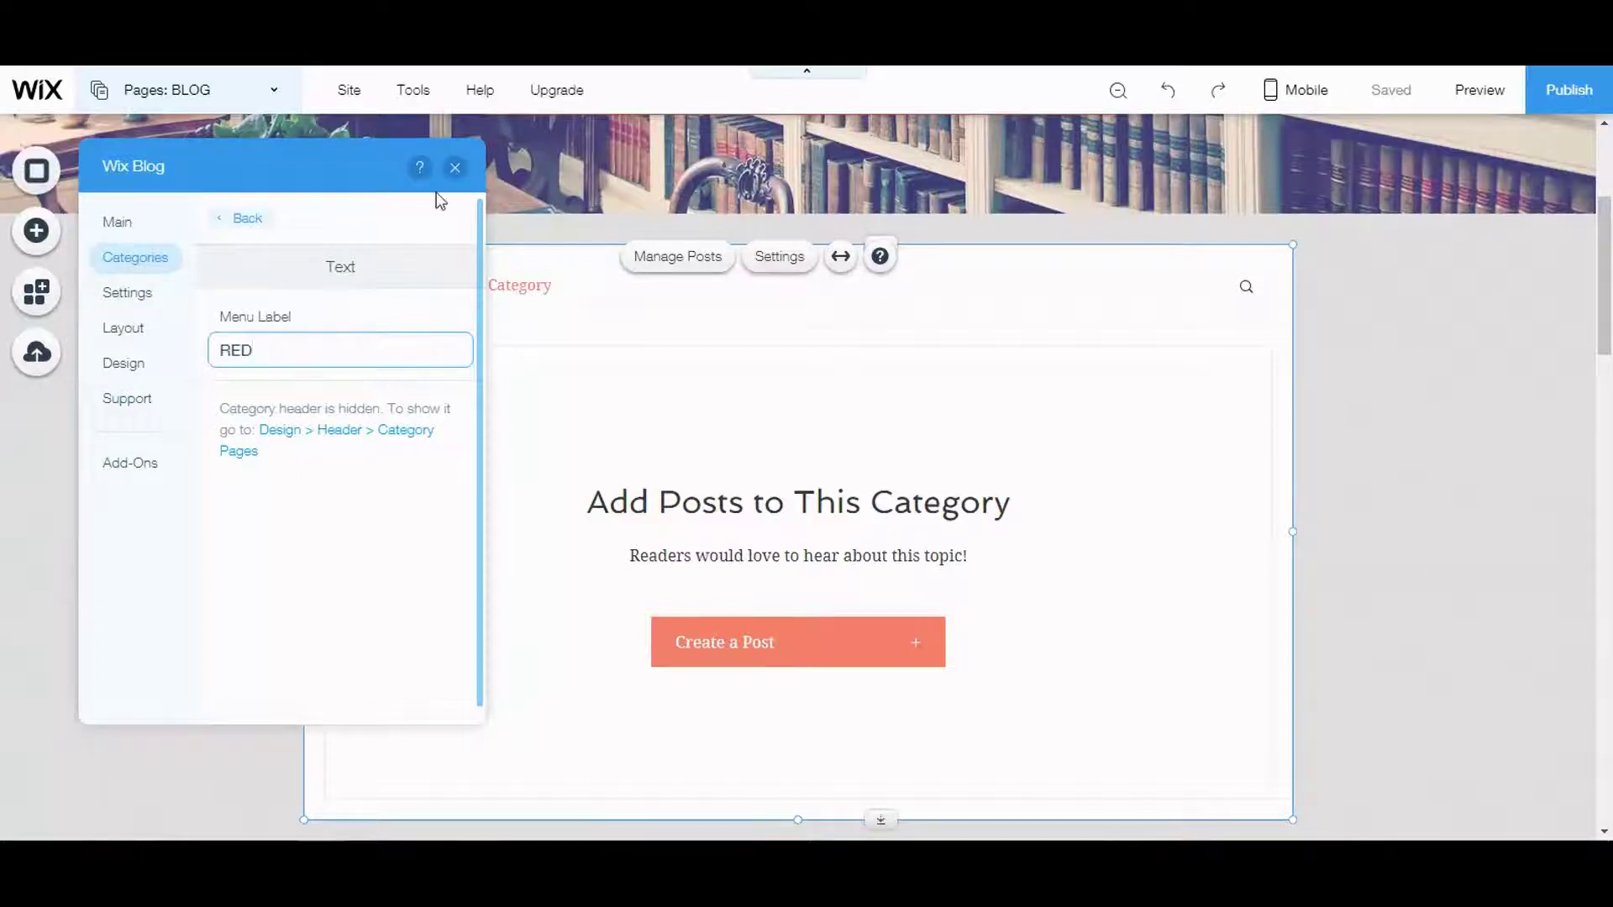
left_click(453, 170)
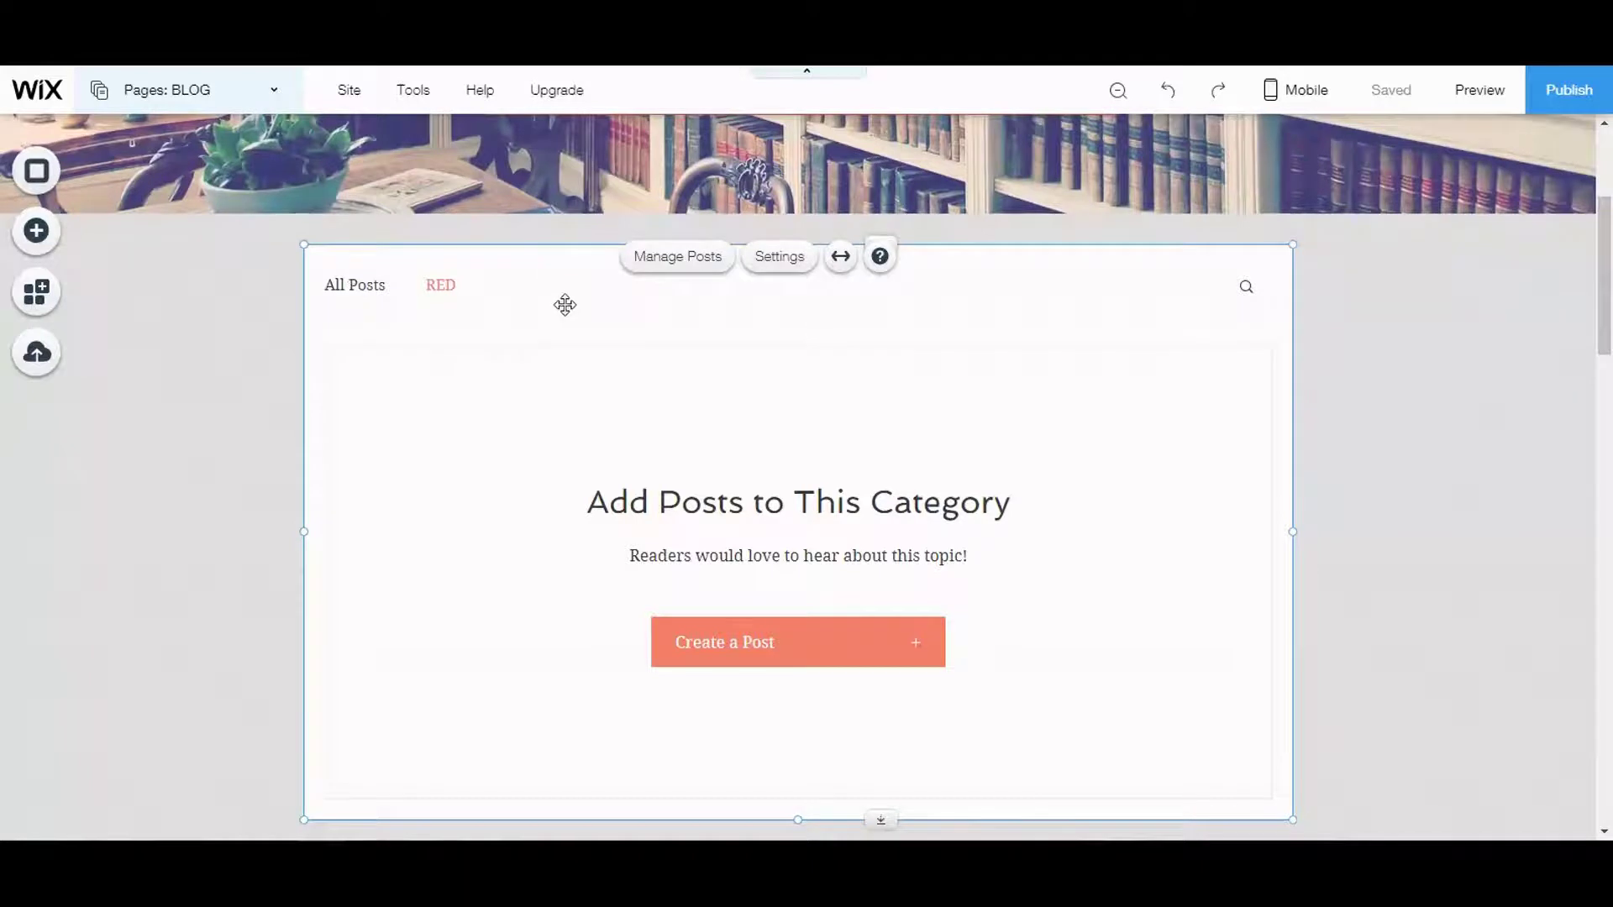
Reopen the blog settings and add a category labelled BLUE under Categories.
left_click(682, 272)
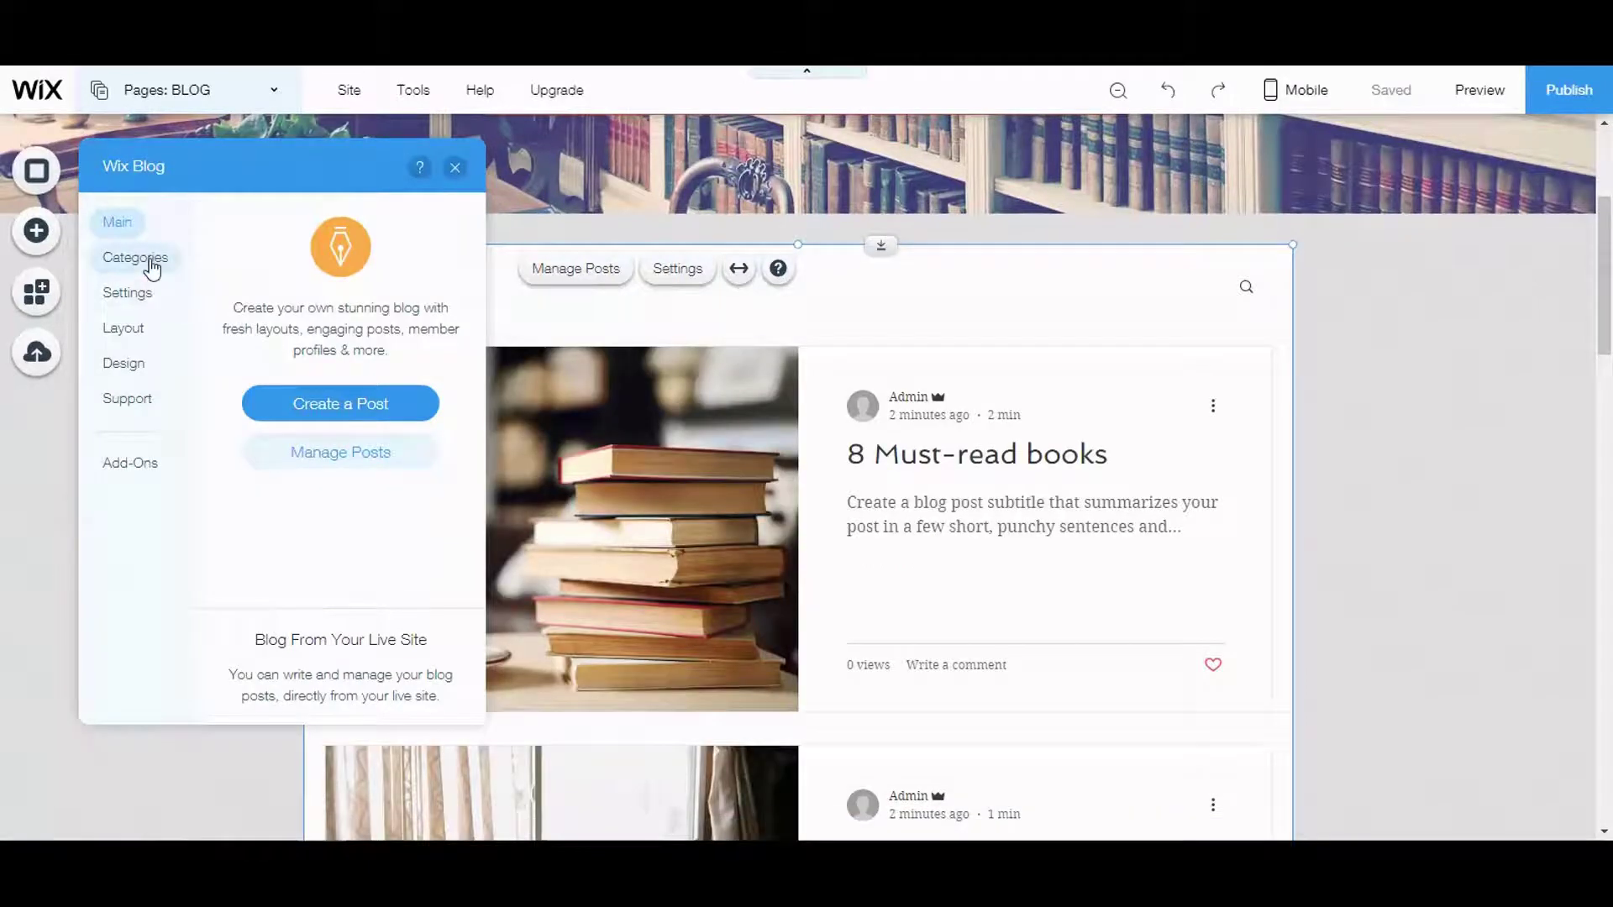
left_click(135, 258)
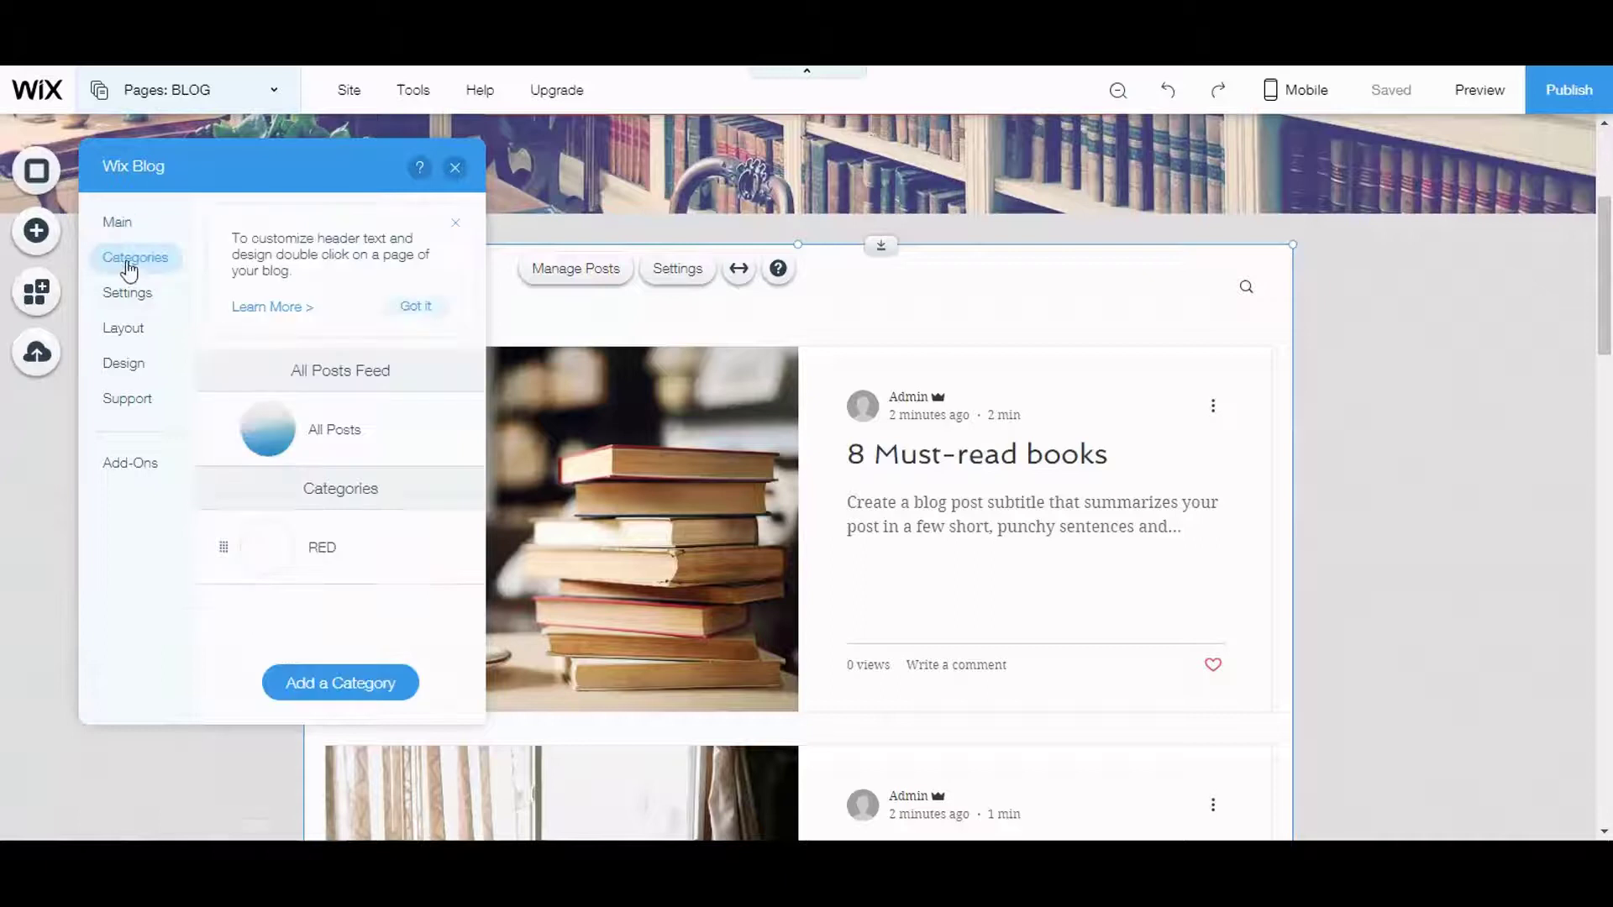
left_click(328, 680)
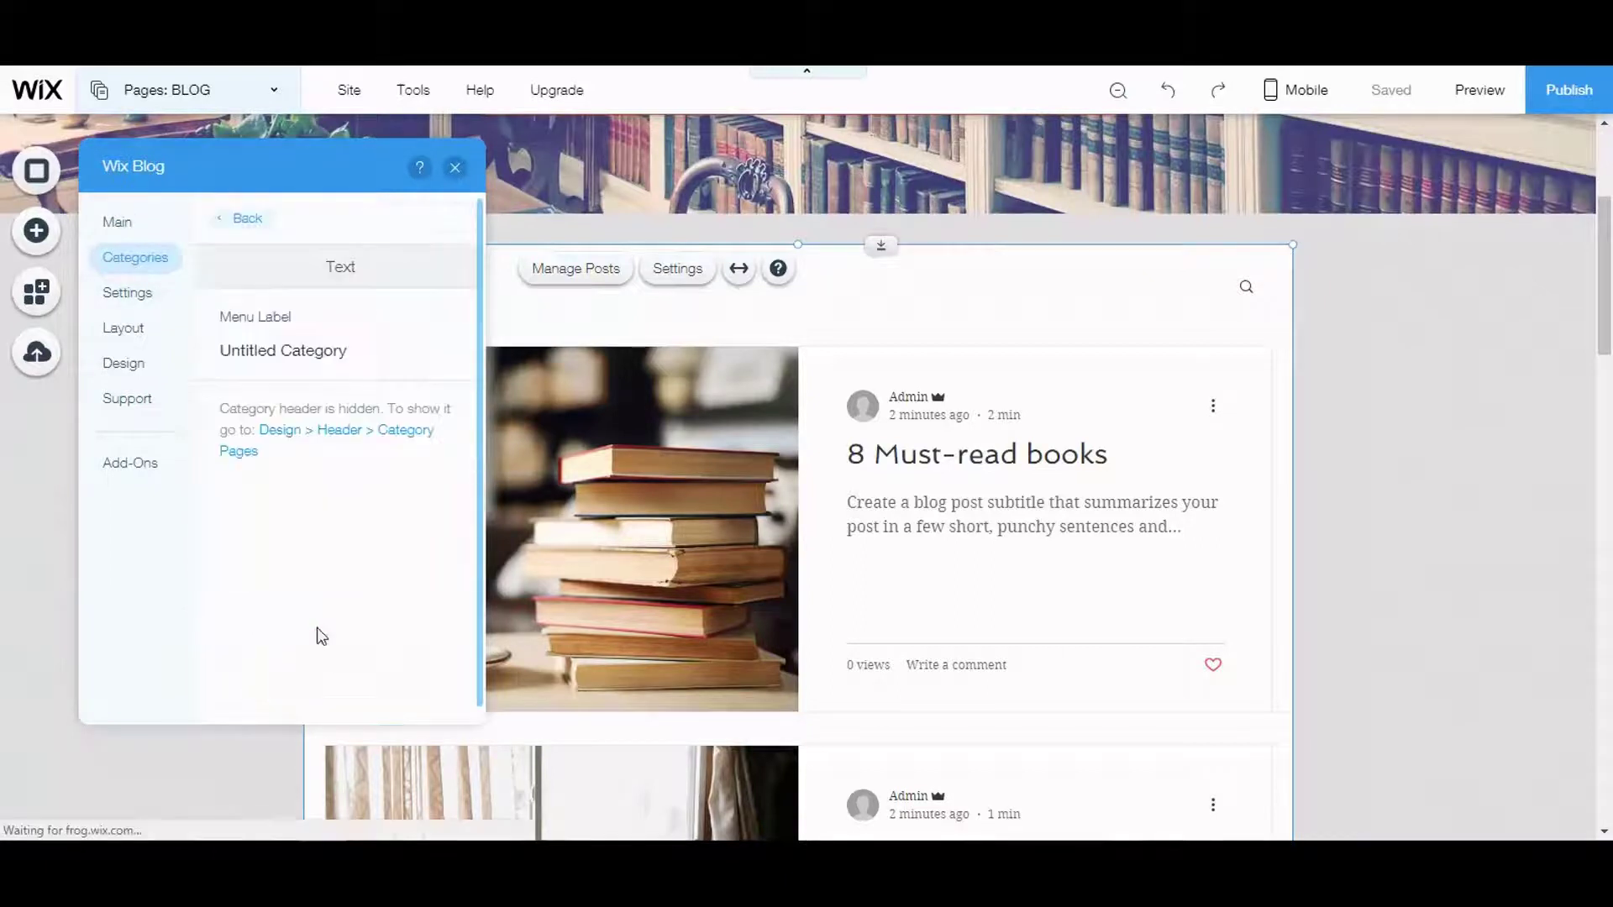
left_click(358, 351)
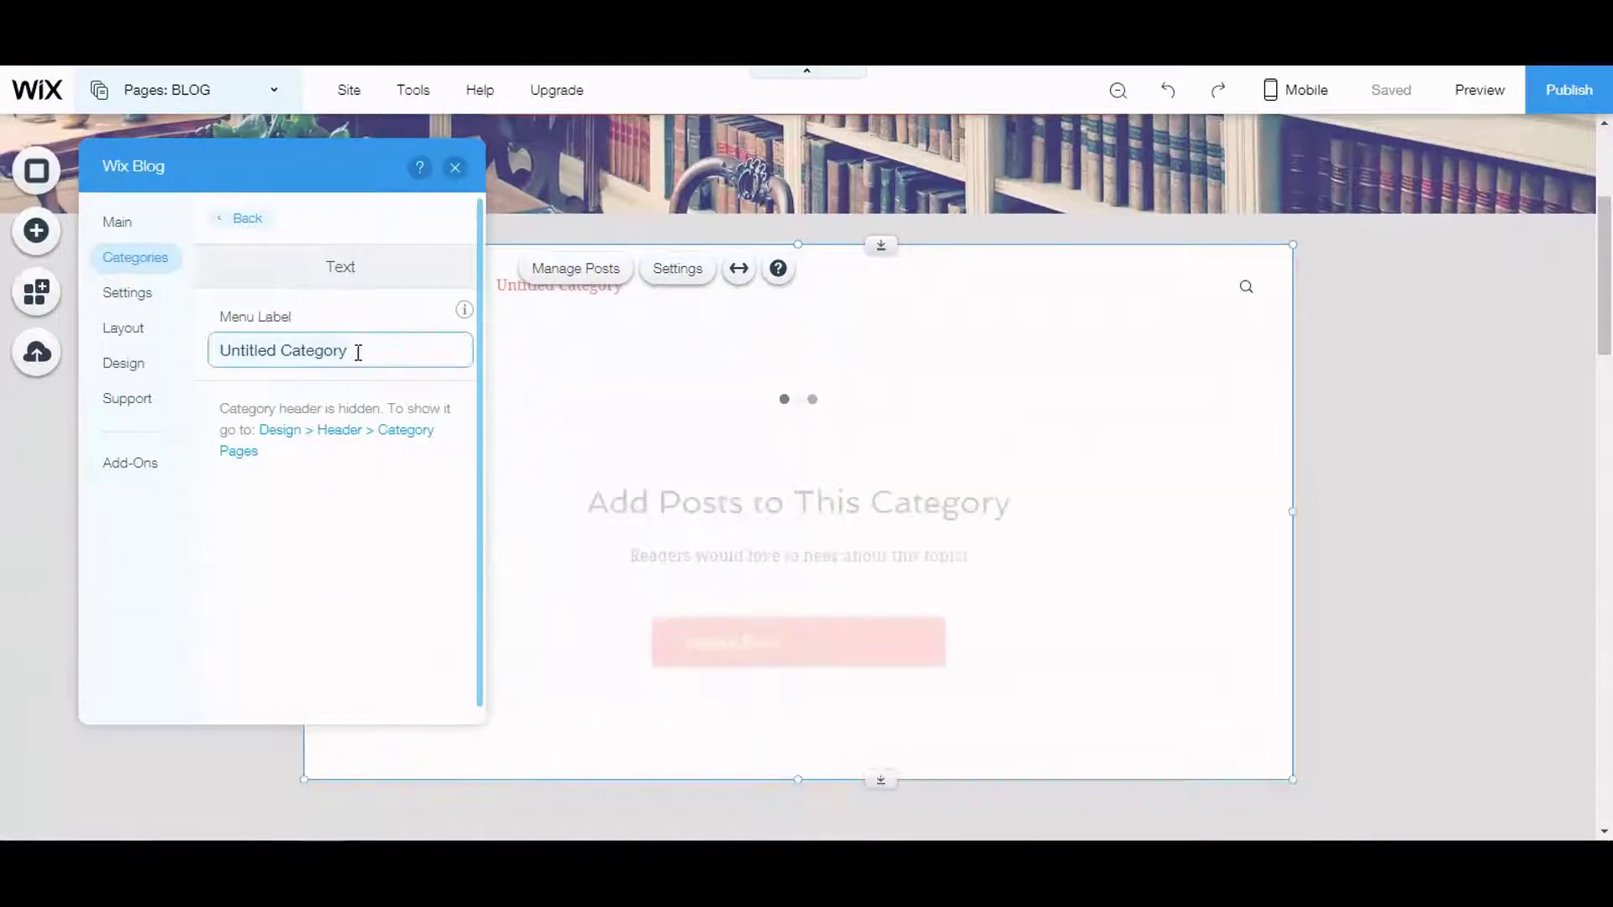
type("BLUE")
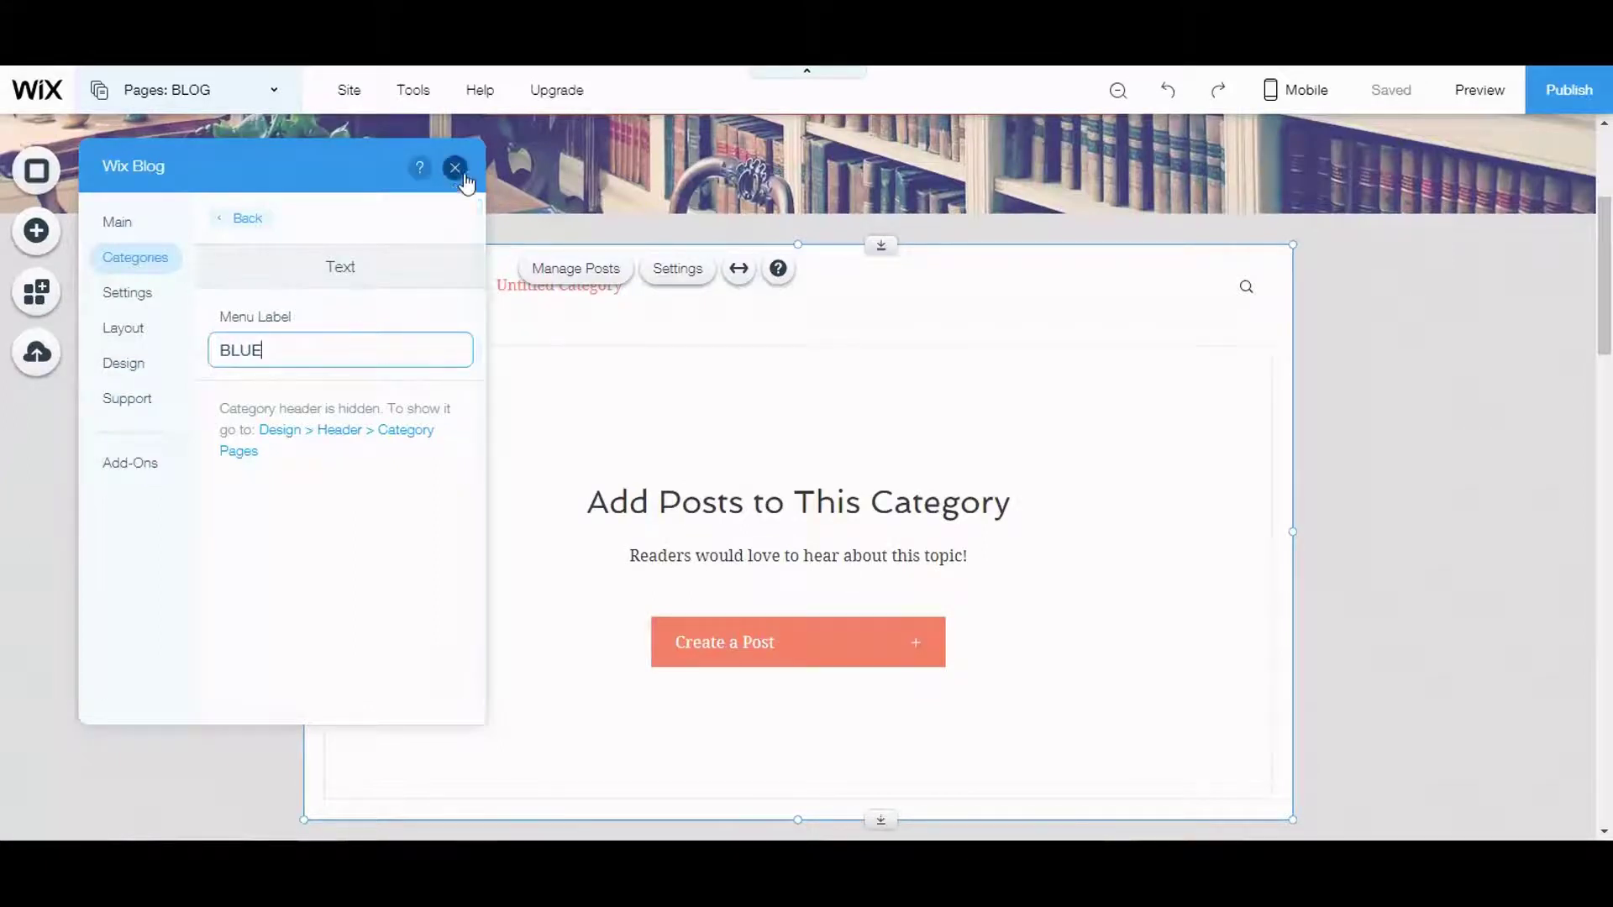
left_click(139, 294)
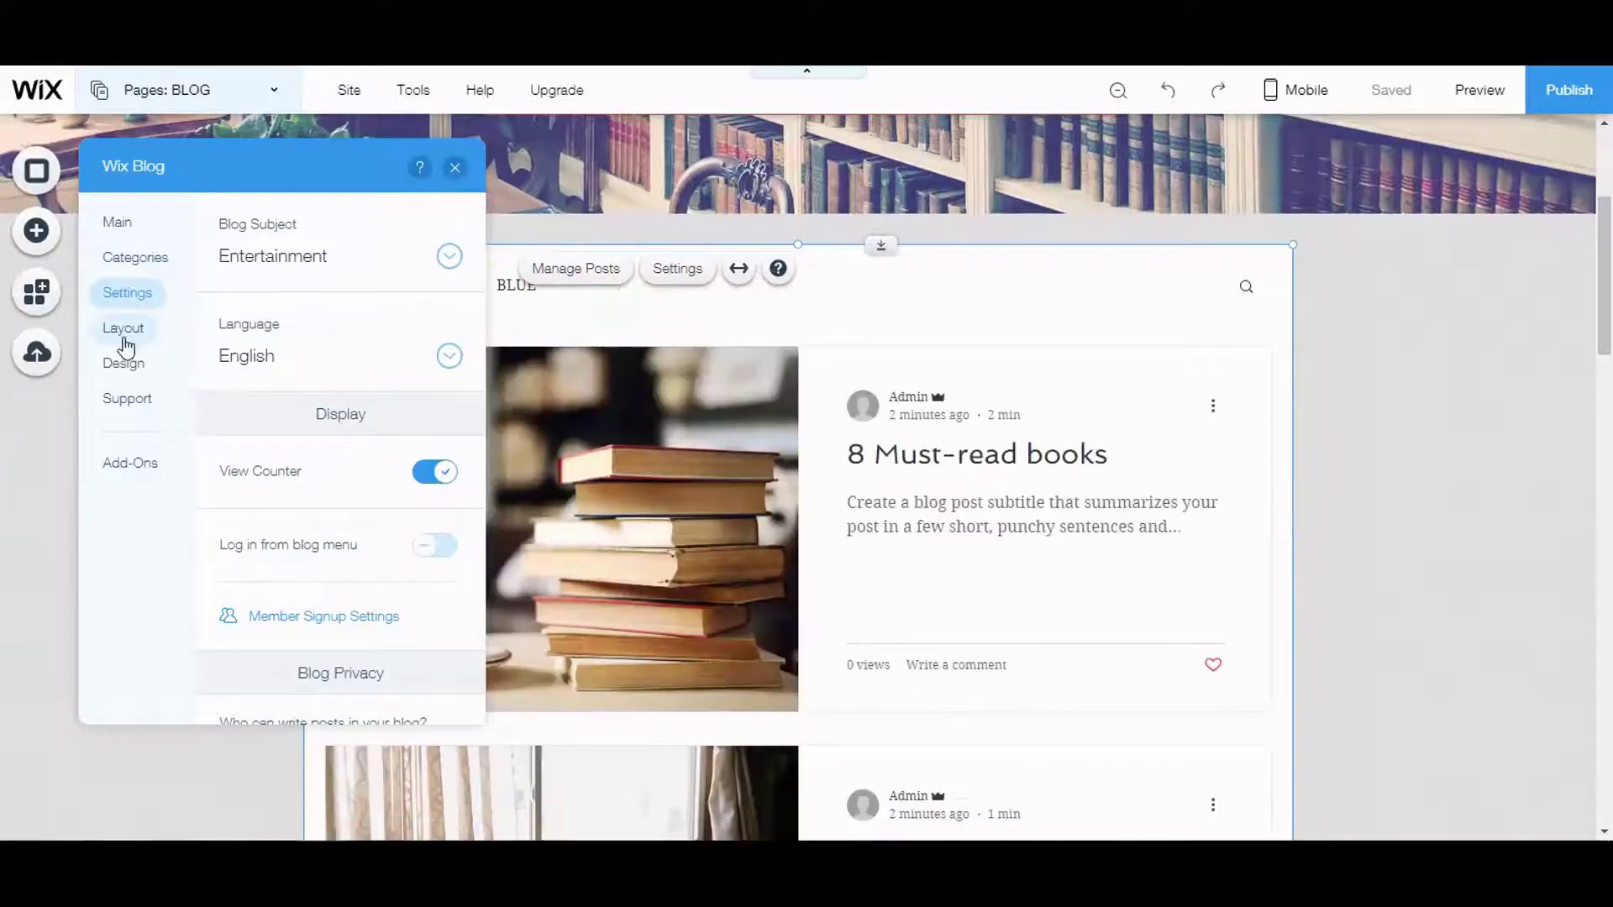
Browse the blog's design sections, viewing the navigation menu and header design settings.
left_click(124, 362)
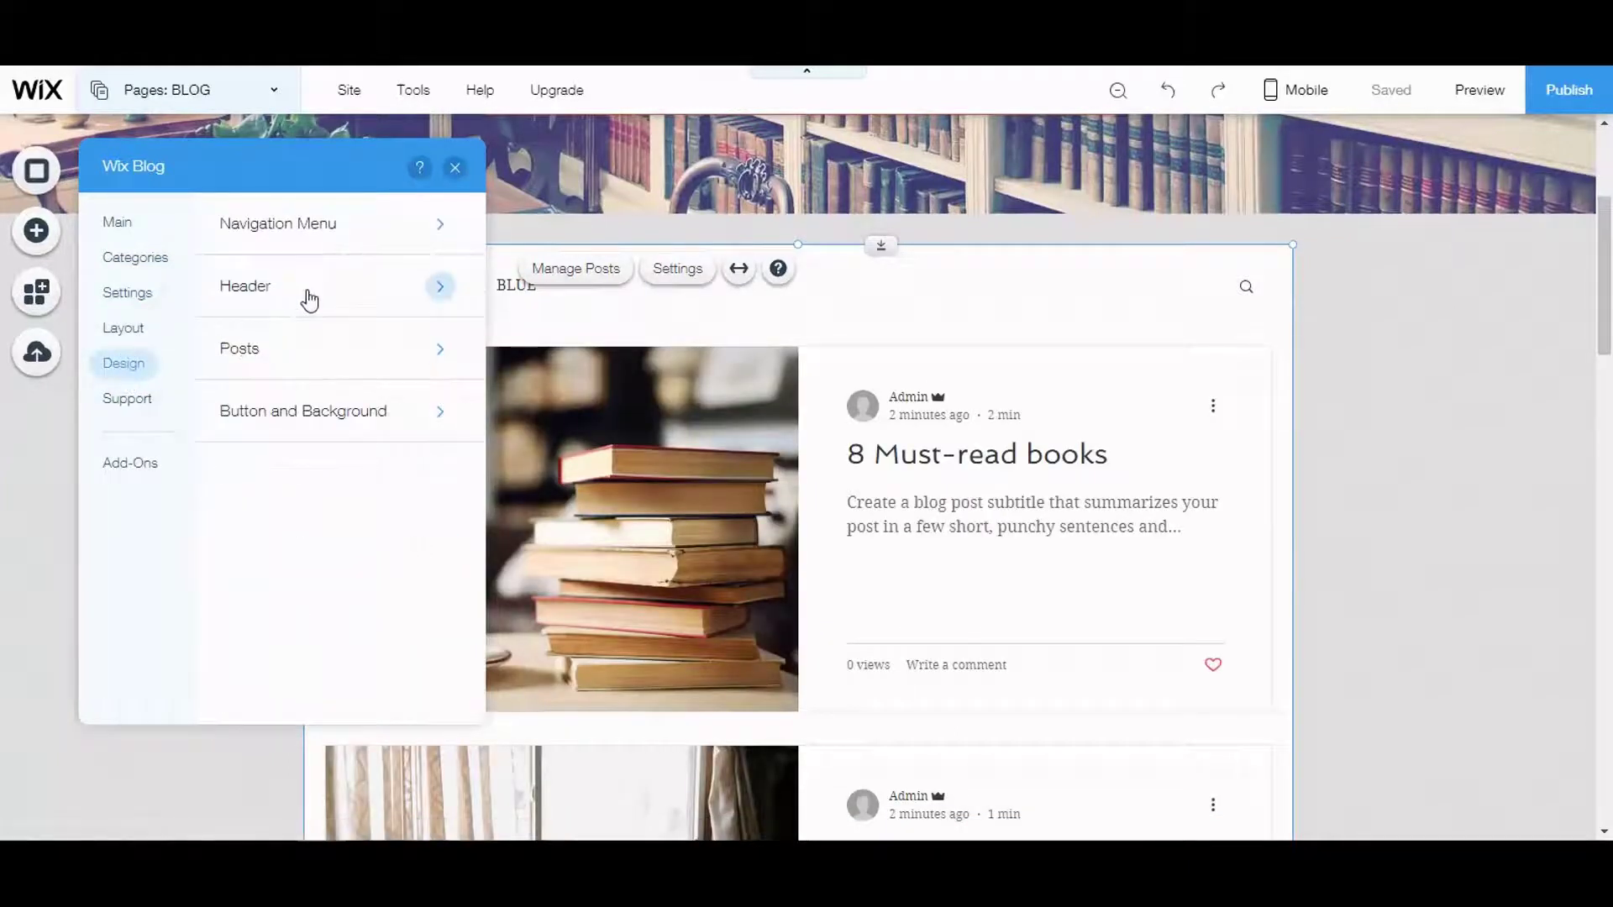
left_click(422, 230)
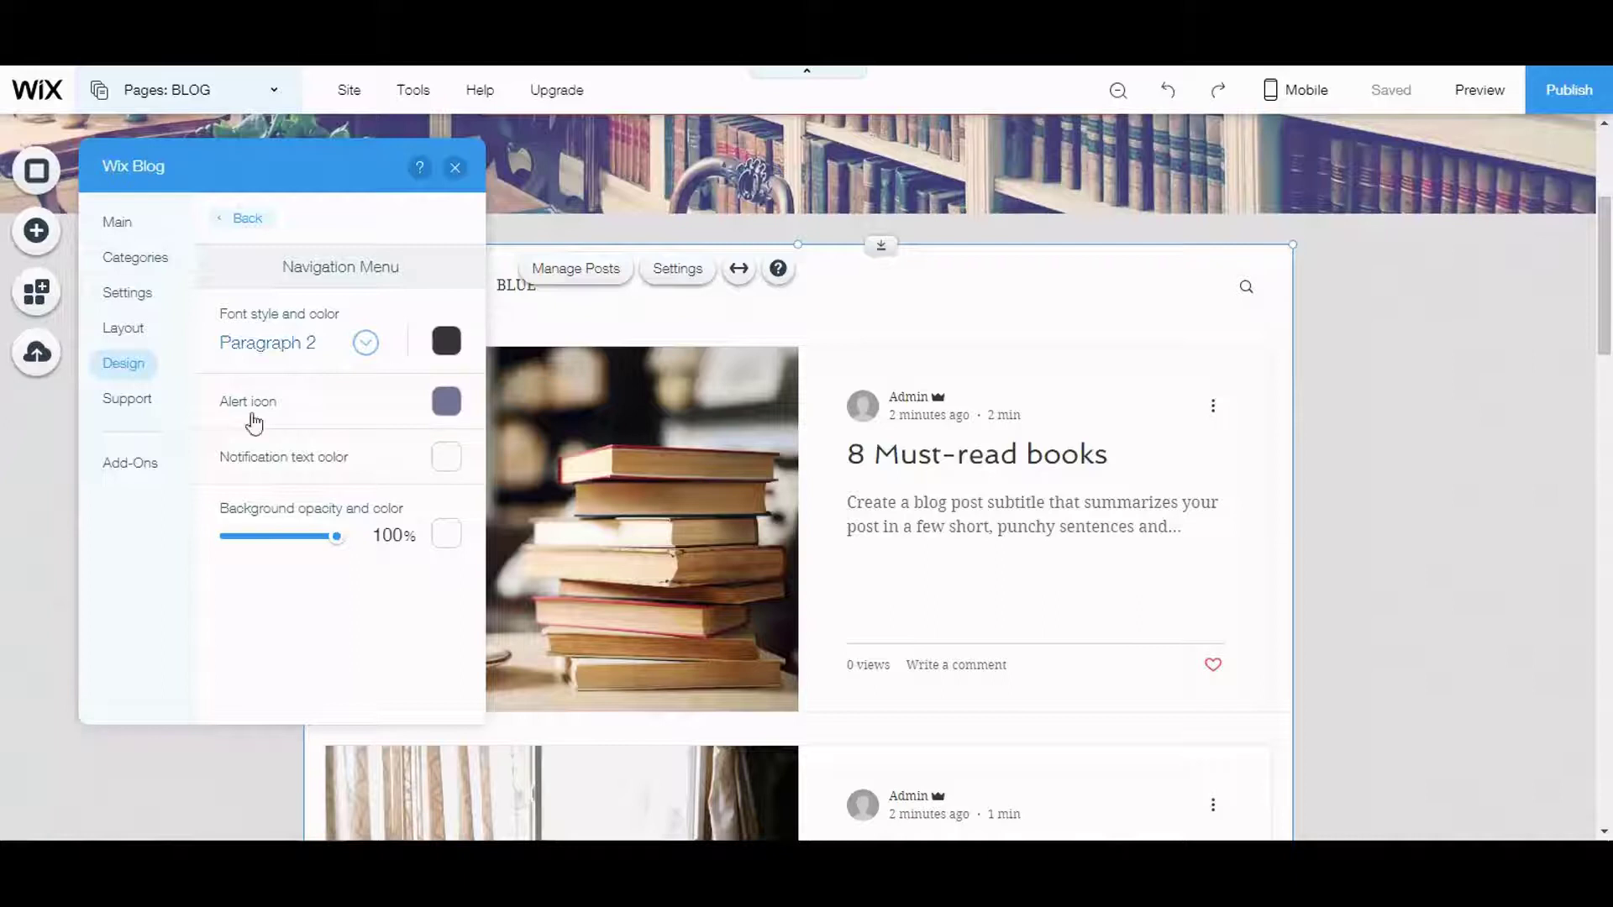
left_click(246, 222)
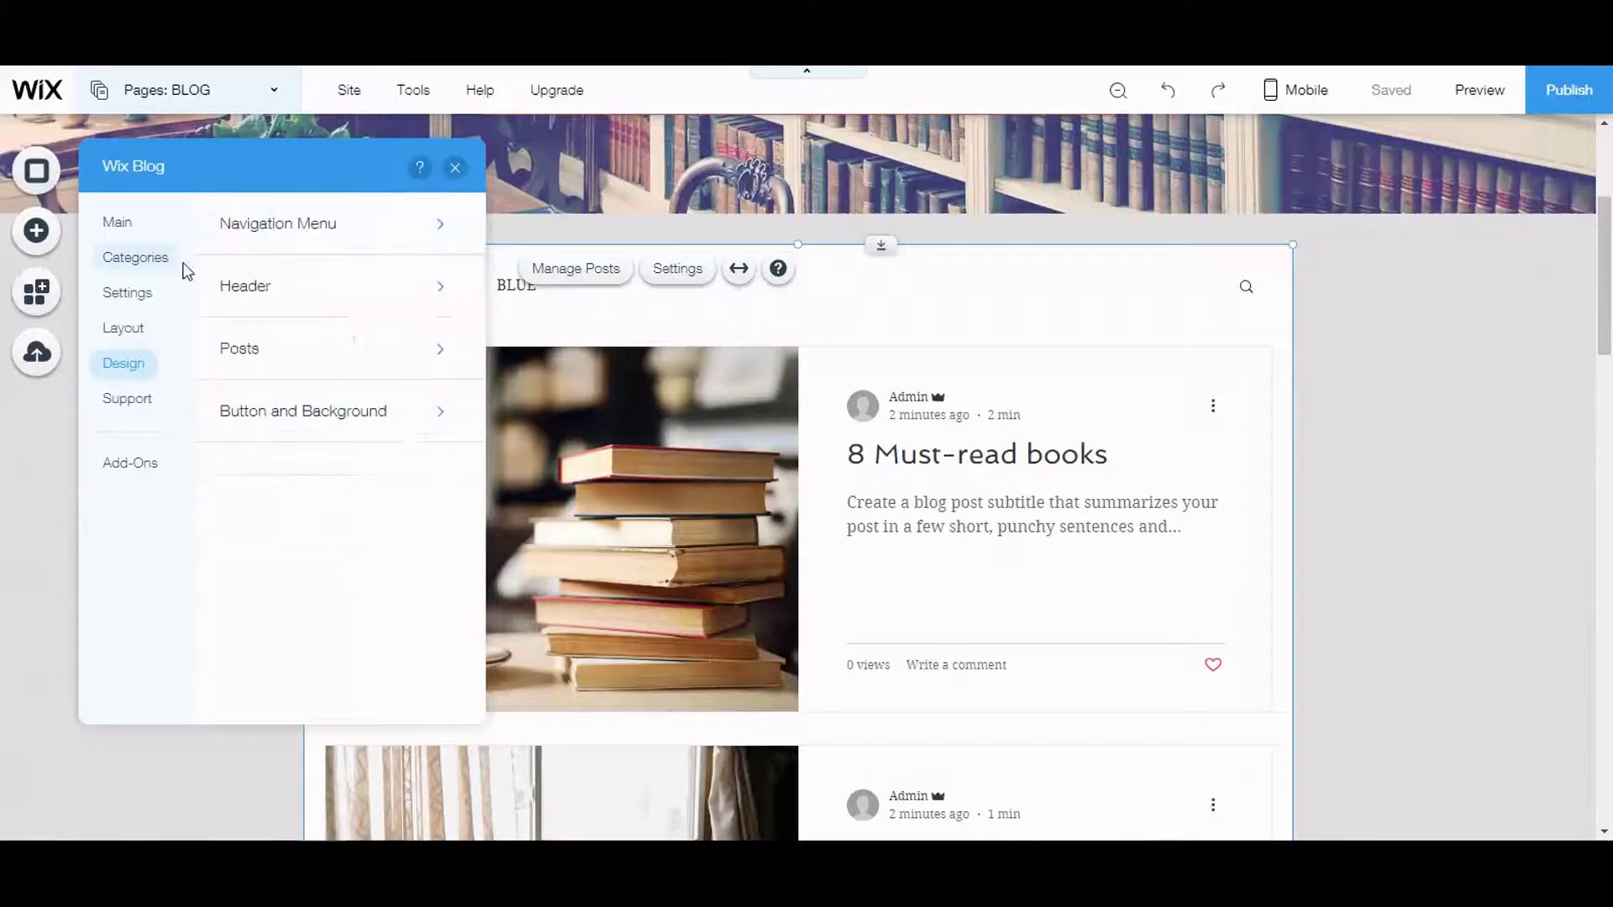
left_click(410, 304)
left_click(250, 223)
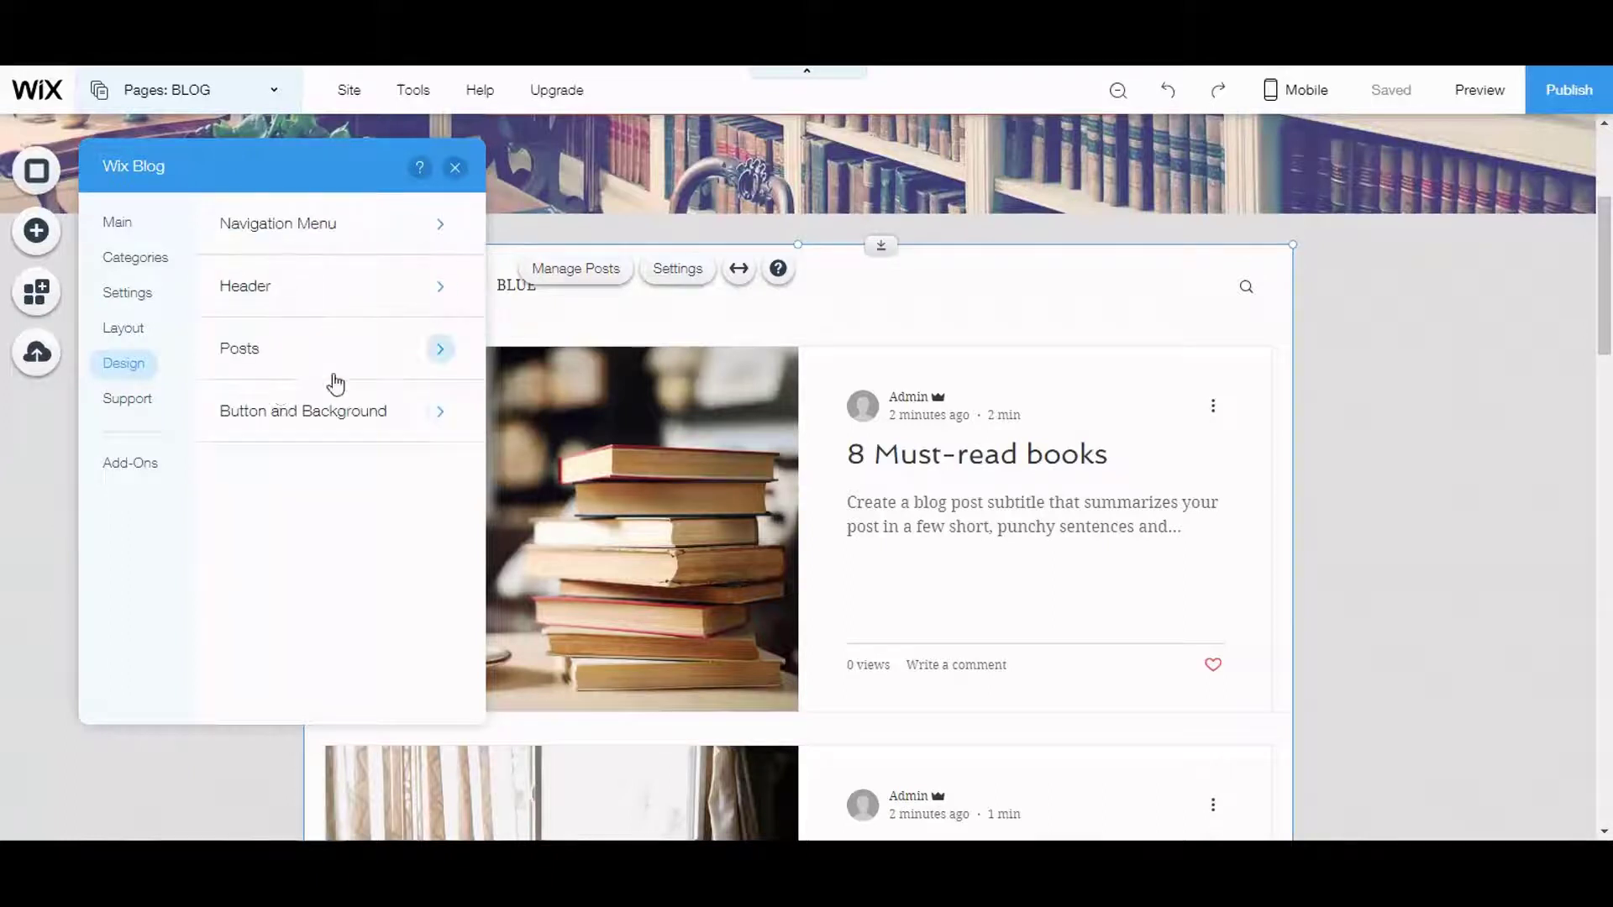
Set the Category Pages post border width to 0 px and close the blog panel.
left_click(263, 349)
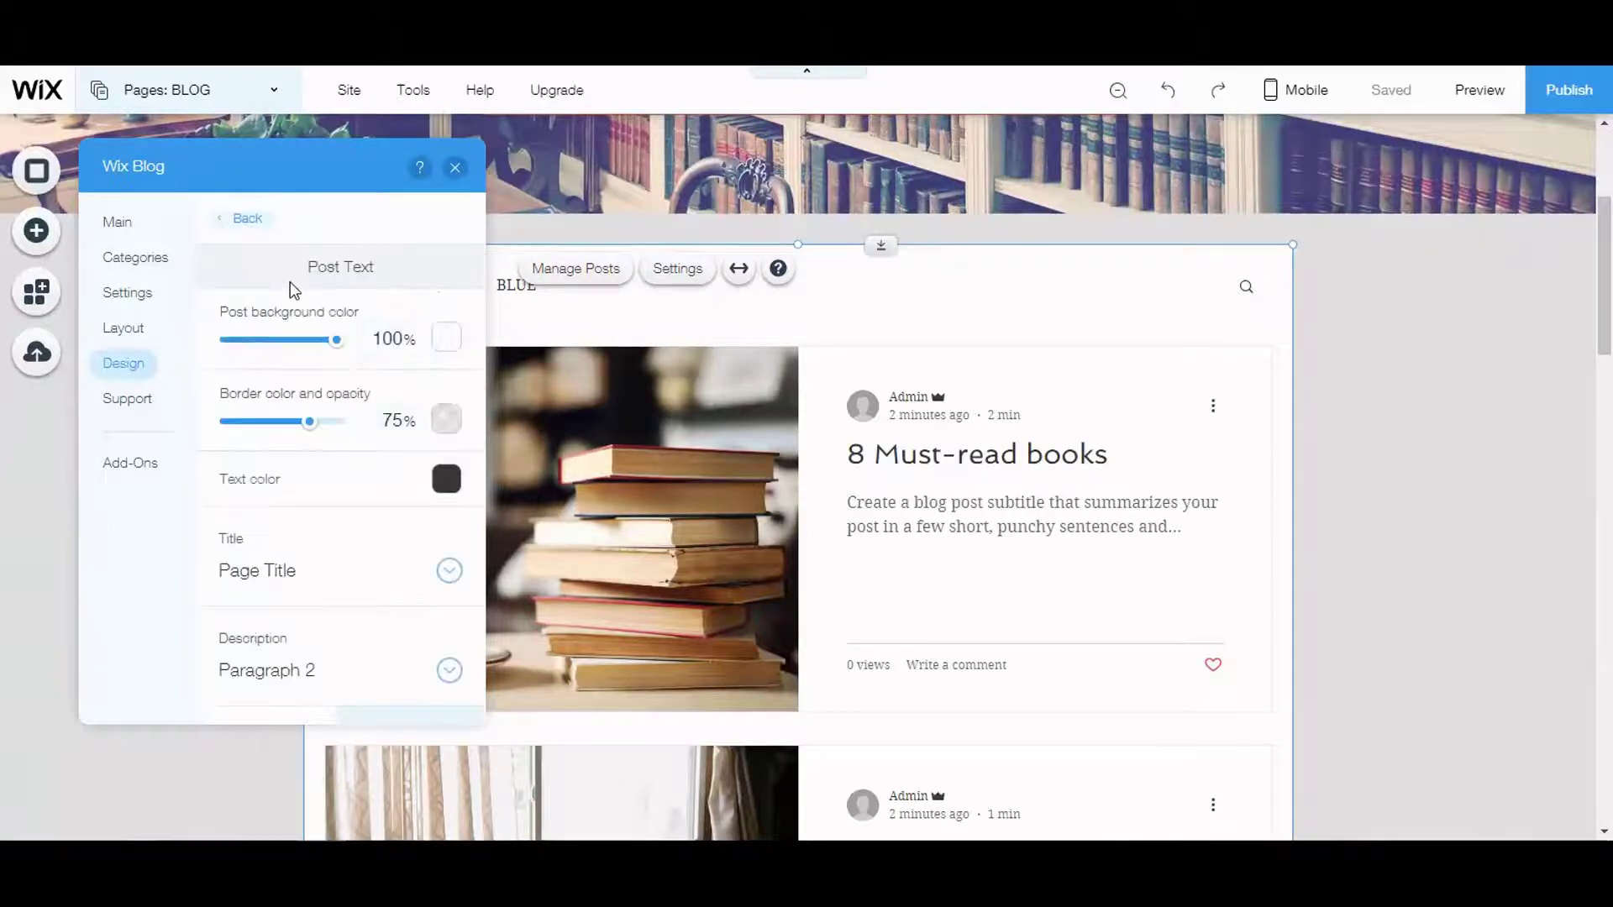
scroll(398, 439, "down", 3)
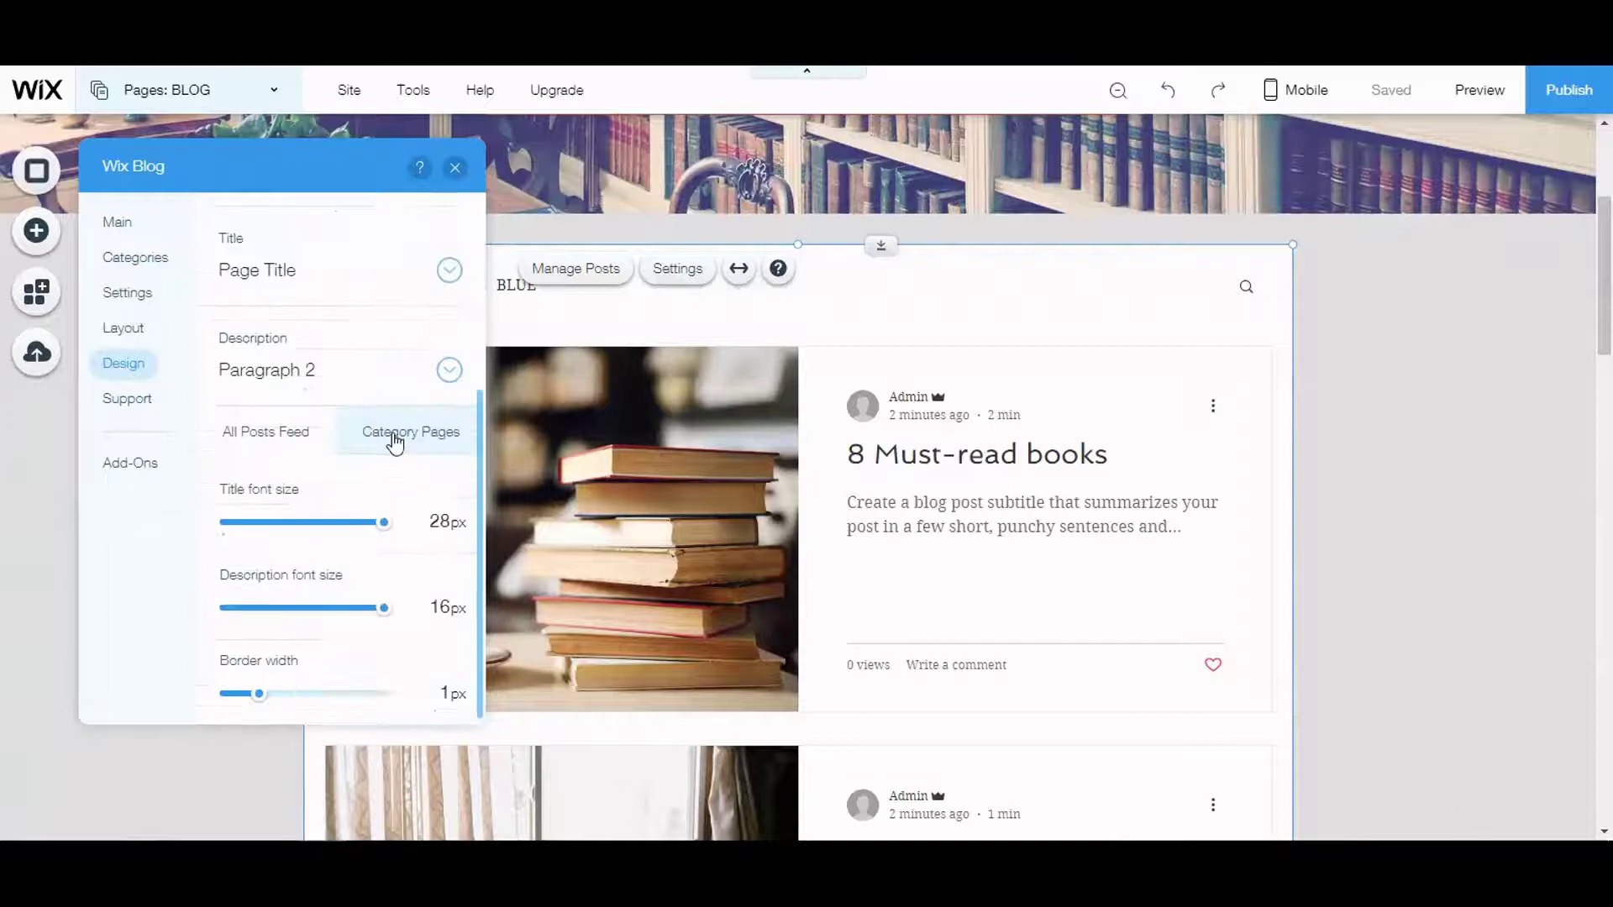
left_click(390, 445)
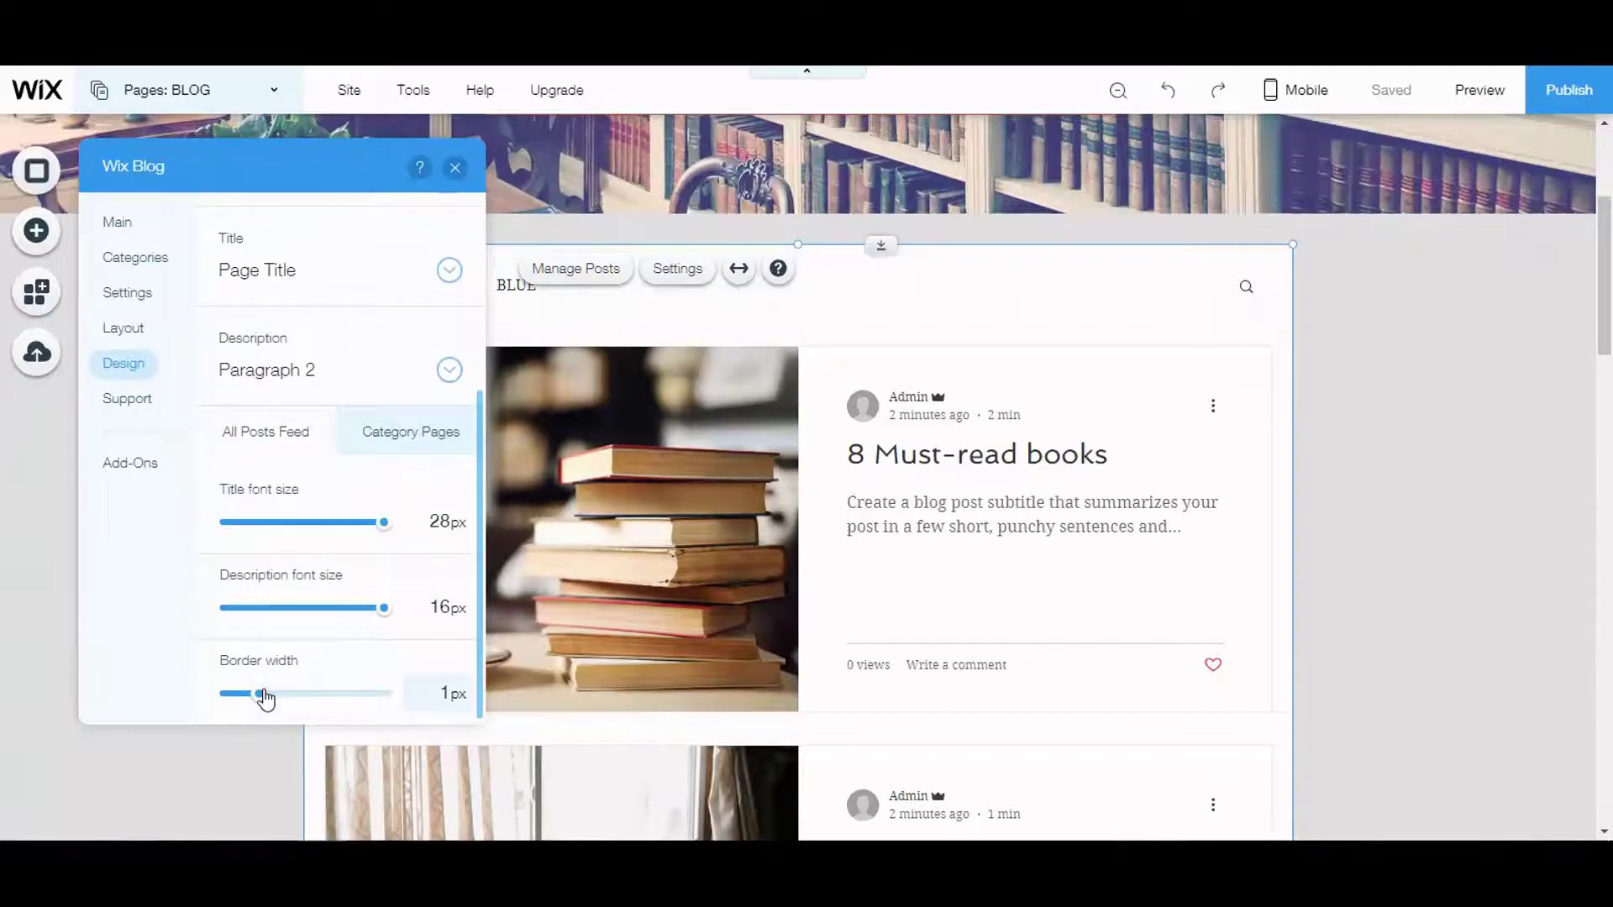
left_click_drag(263, 697, 216, 691)
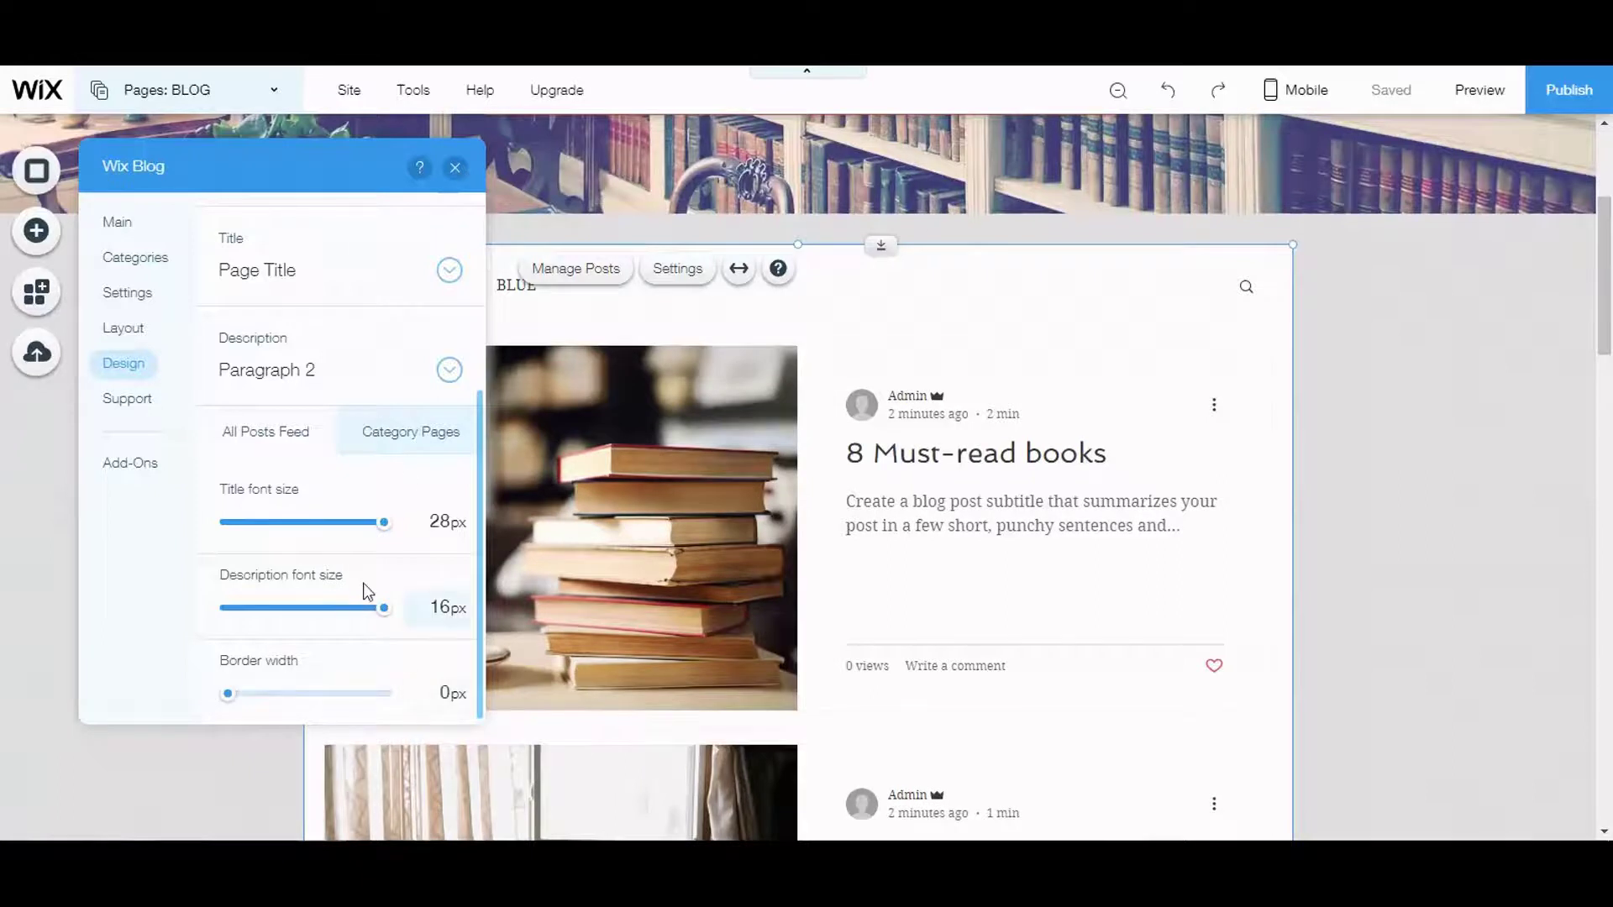
left_click(455, 167)
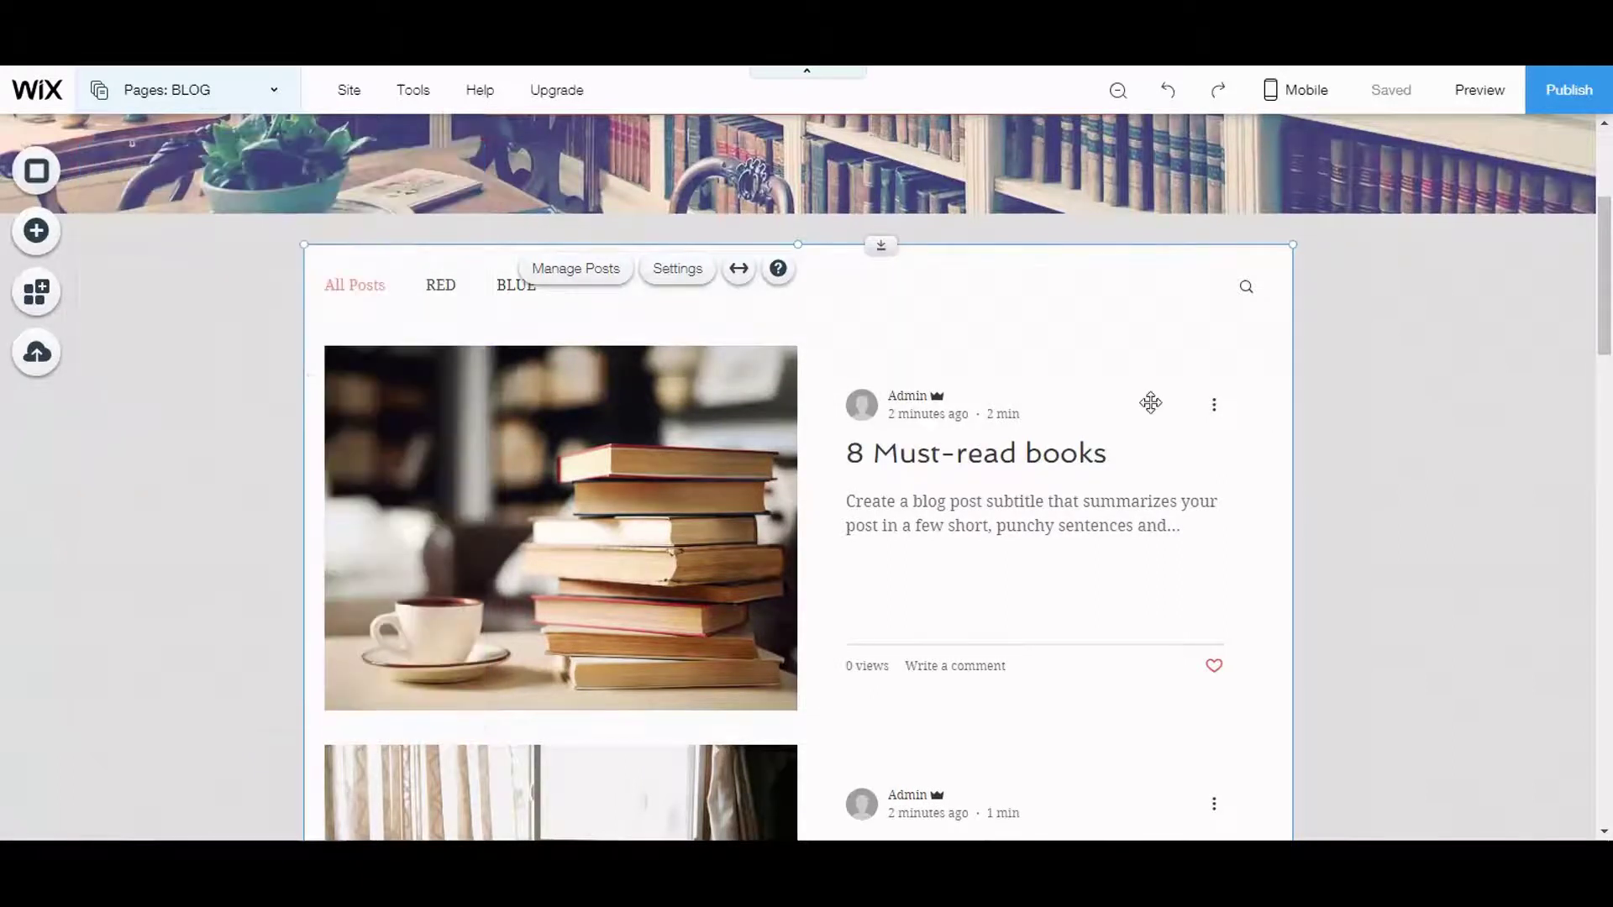
scroll(1222, 538, "down", 4)
scroll(1171, 522, "up", 5)
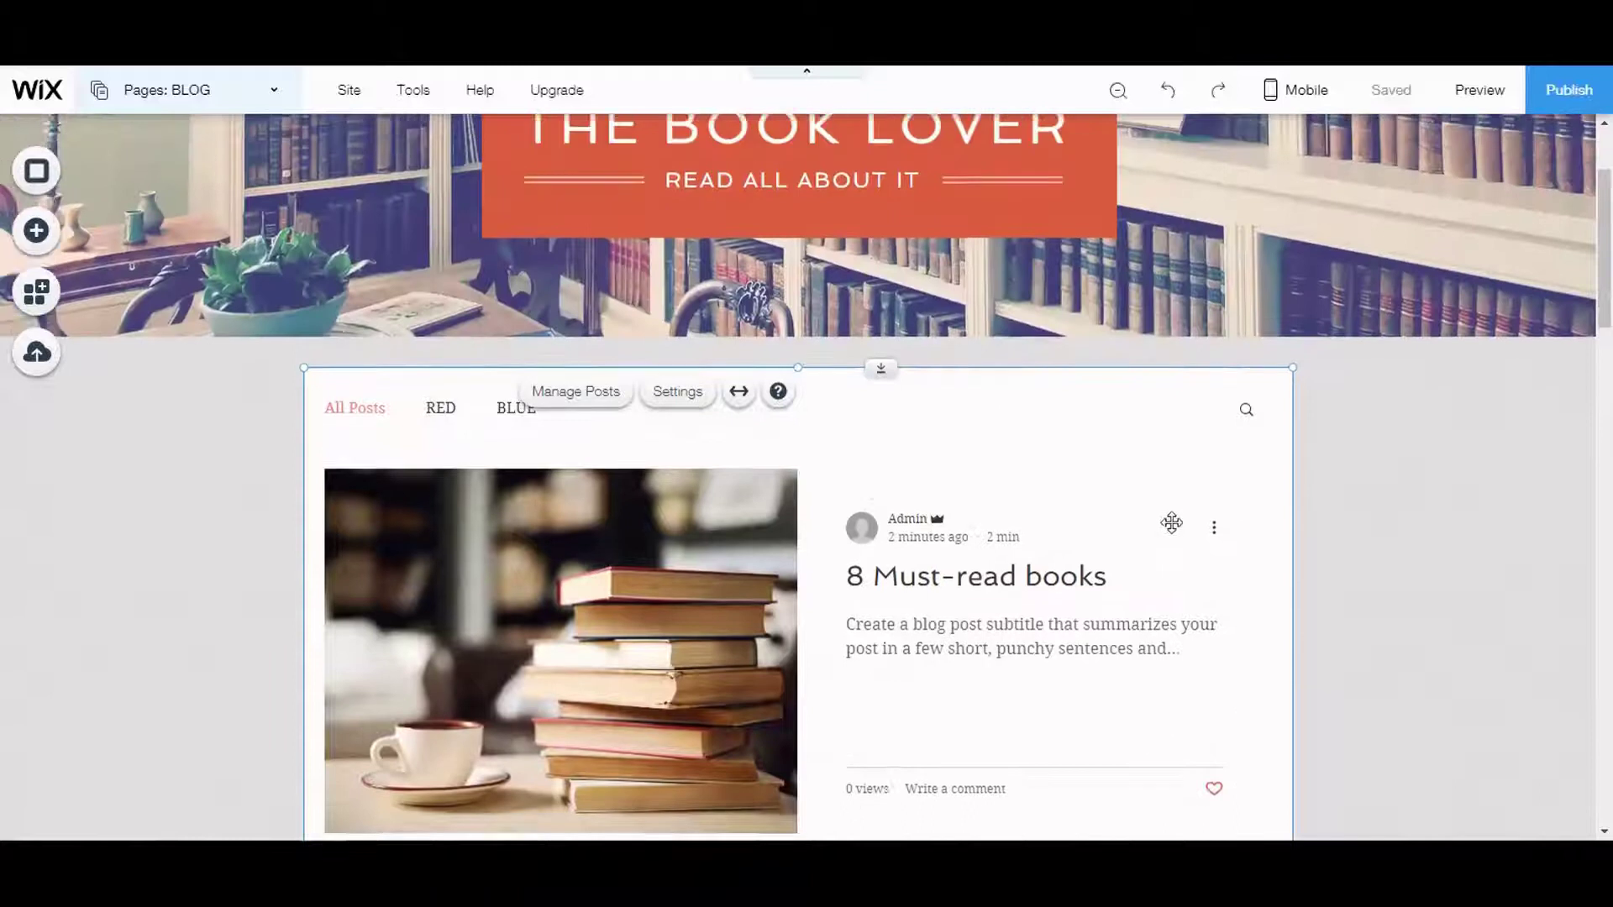
scroll(1172, 523, "up", 2)
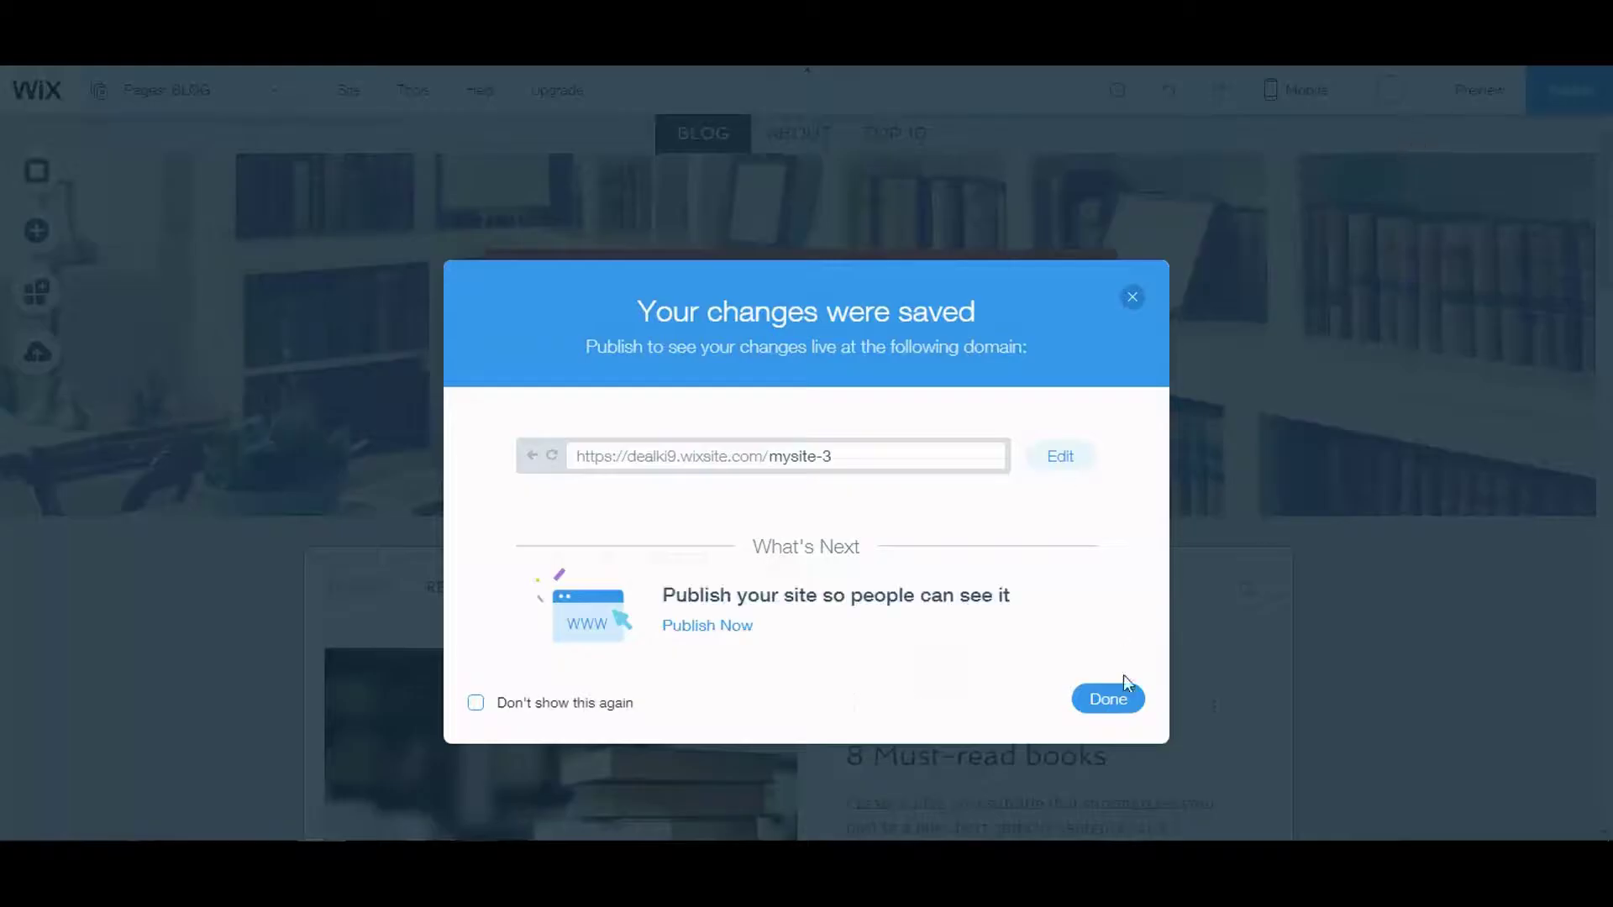
Dismiss the 'Your changes were saved' confirmation with Done.
left_click(1114, 701)
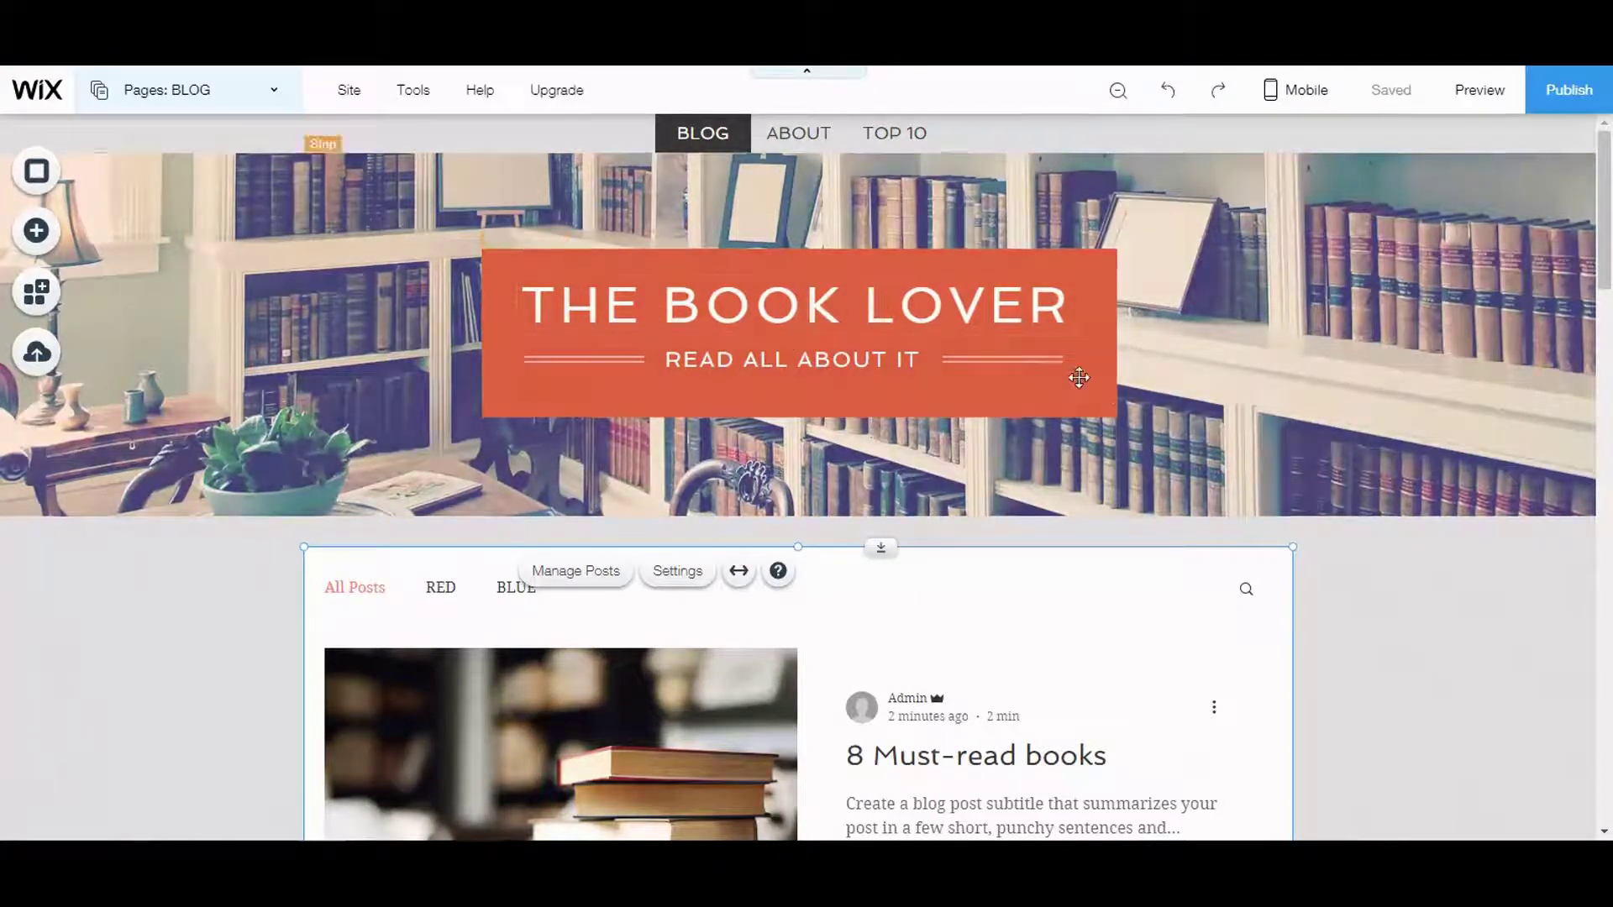
Select the header strip and apply a drone photo as its background.
left_click(1376, 251)
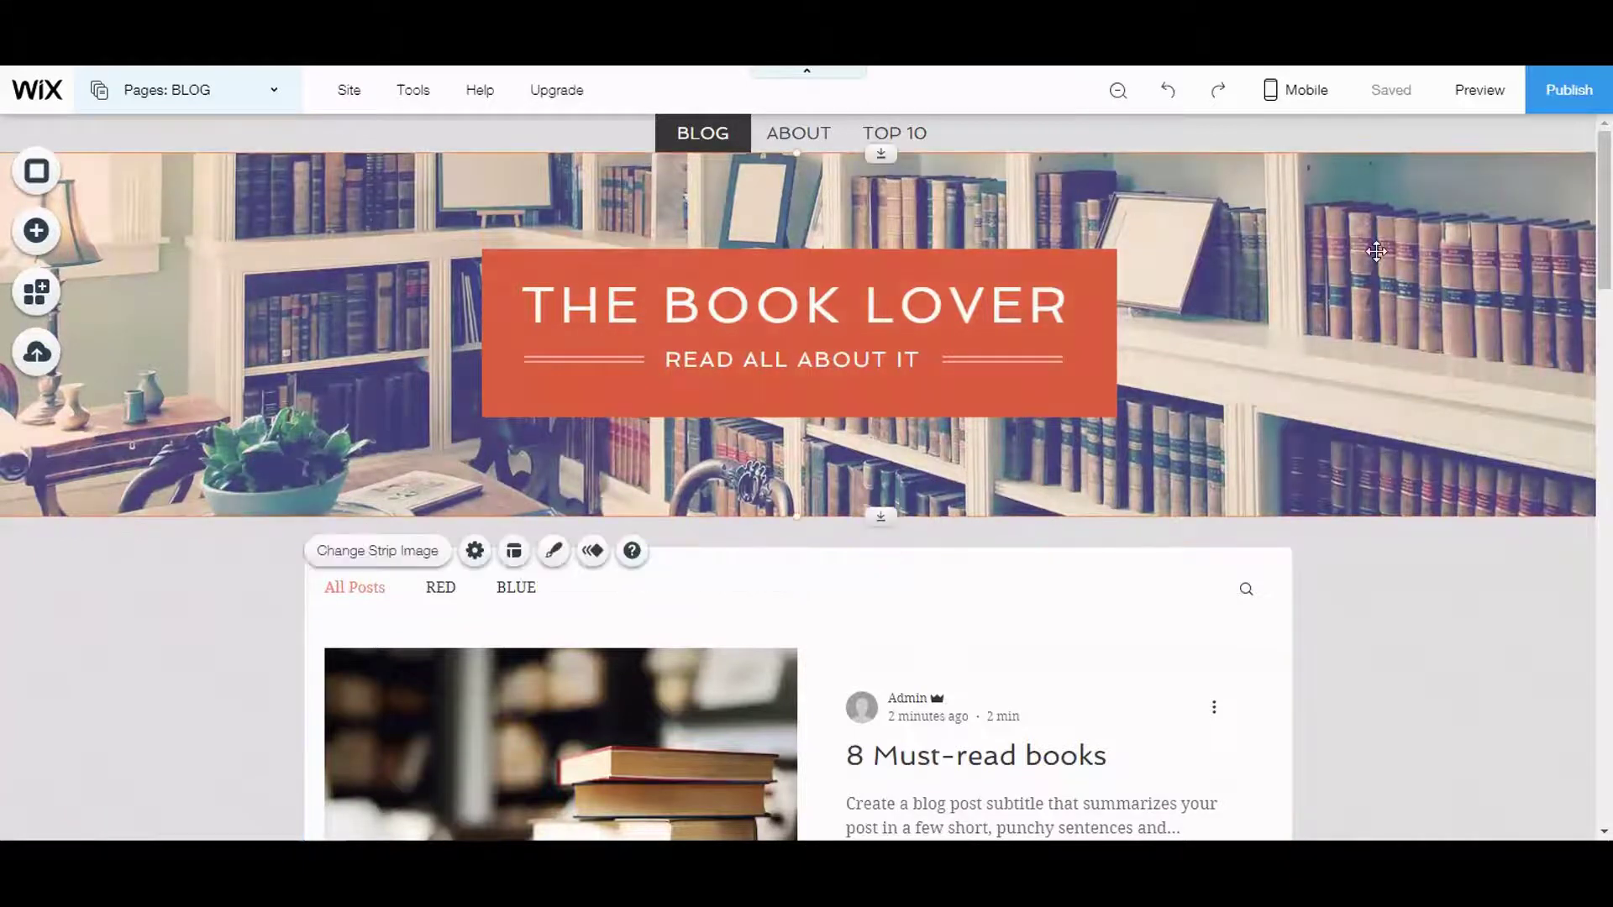
left_click(363, 551)
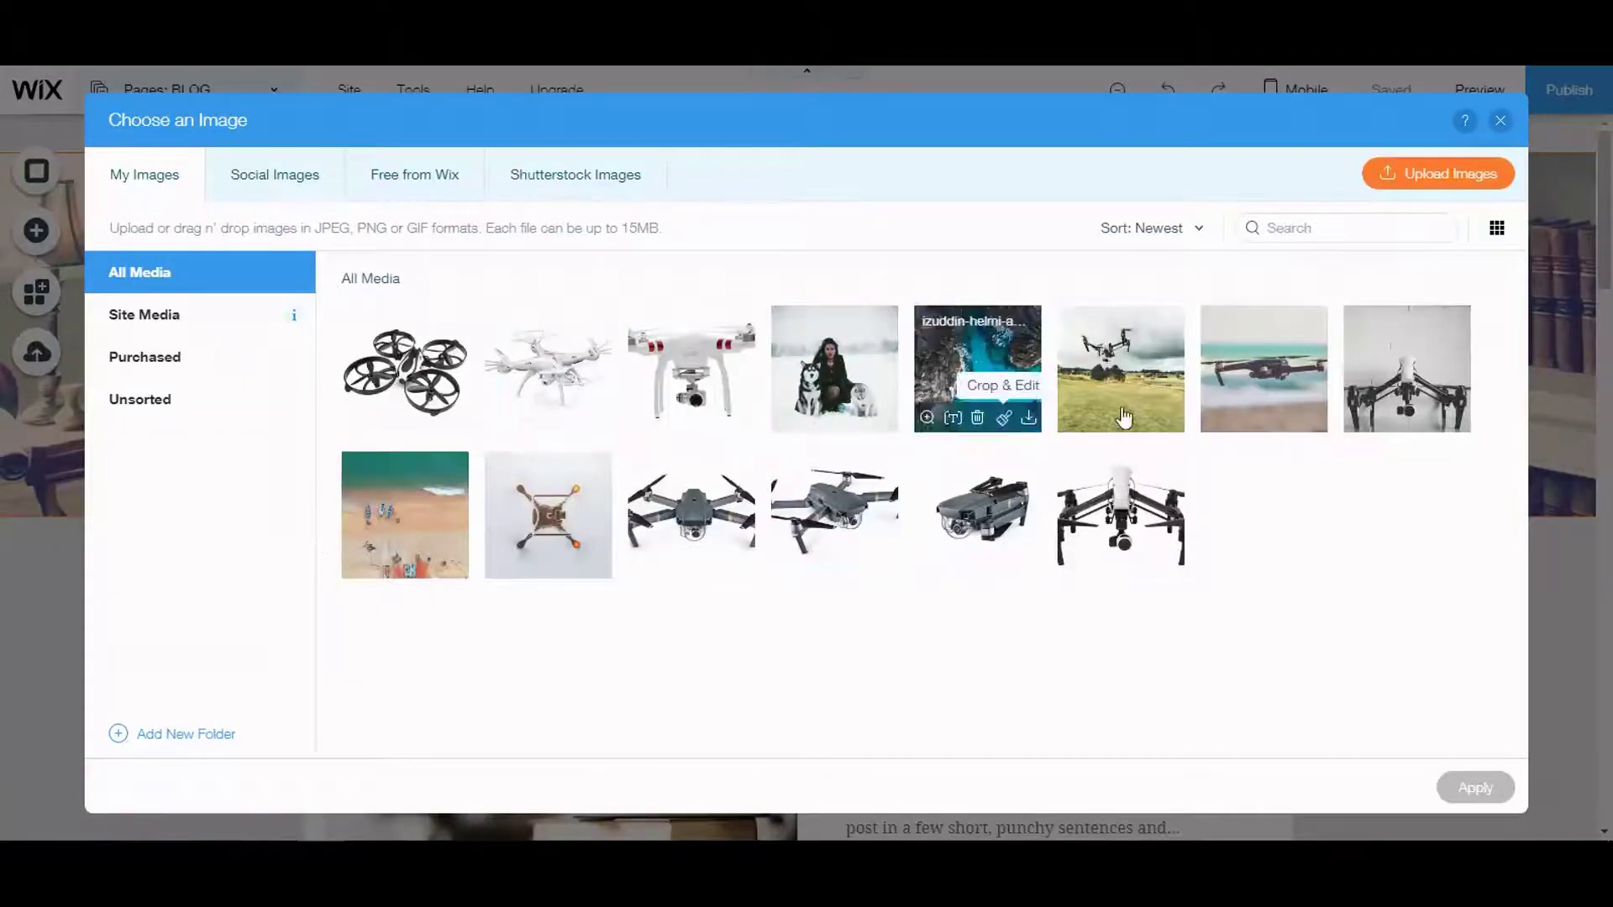
left_click(1278, 376)
left_click(1472, 785)
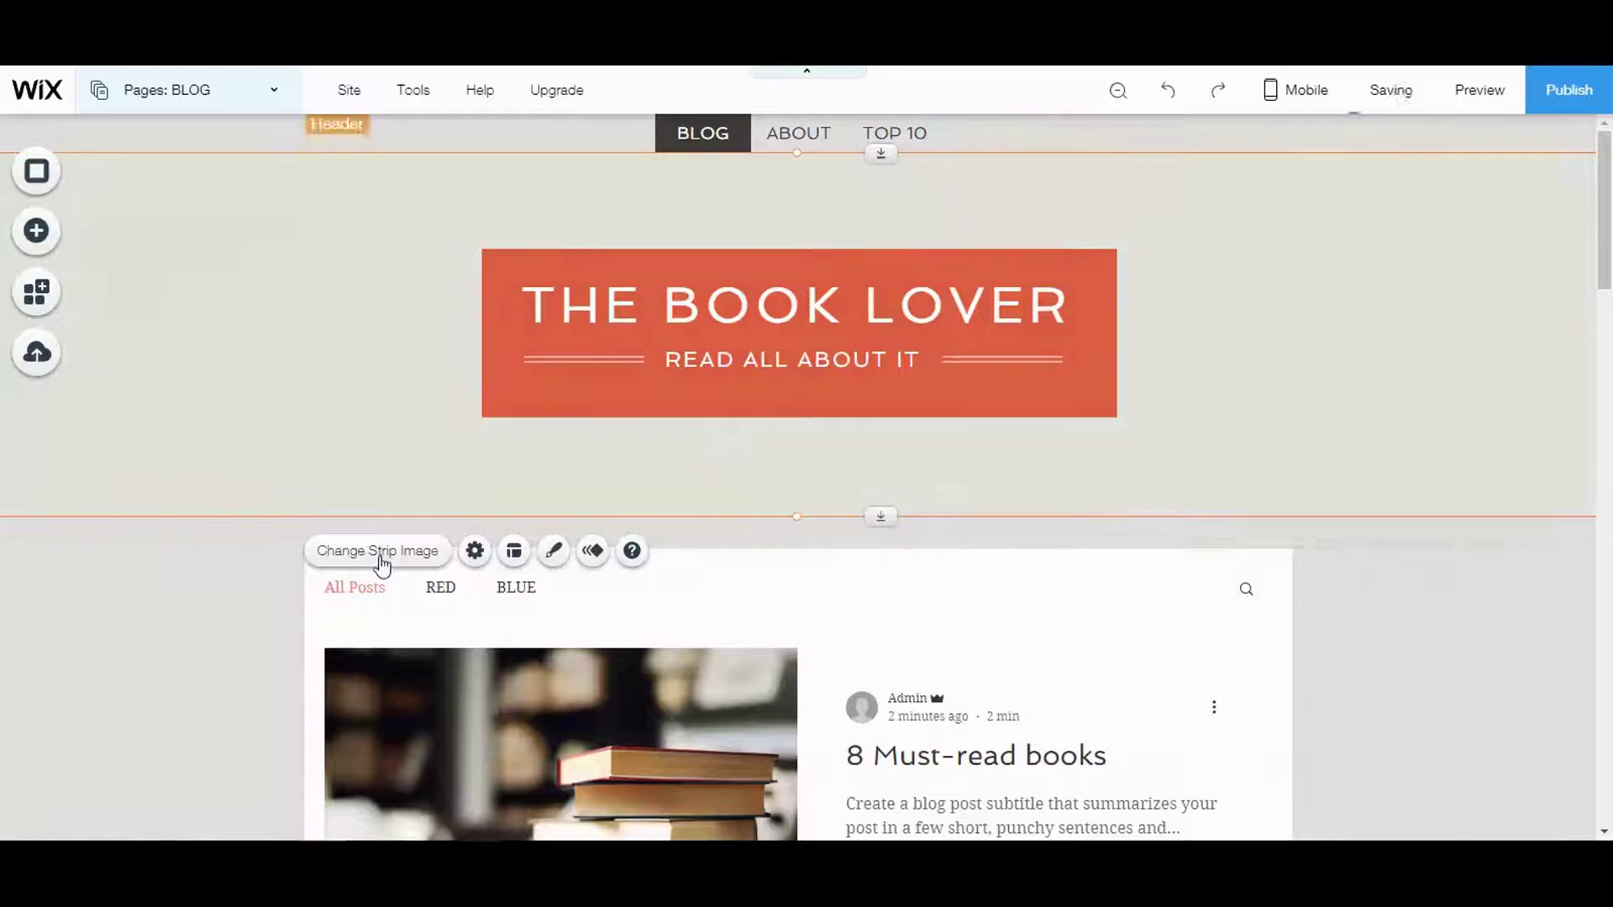
Replace the header background with the Forest photo from Free from Wix.
left_click(334, 553)
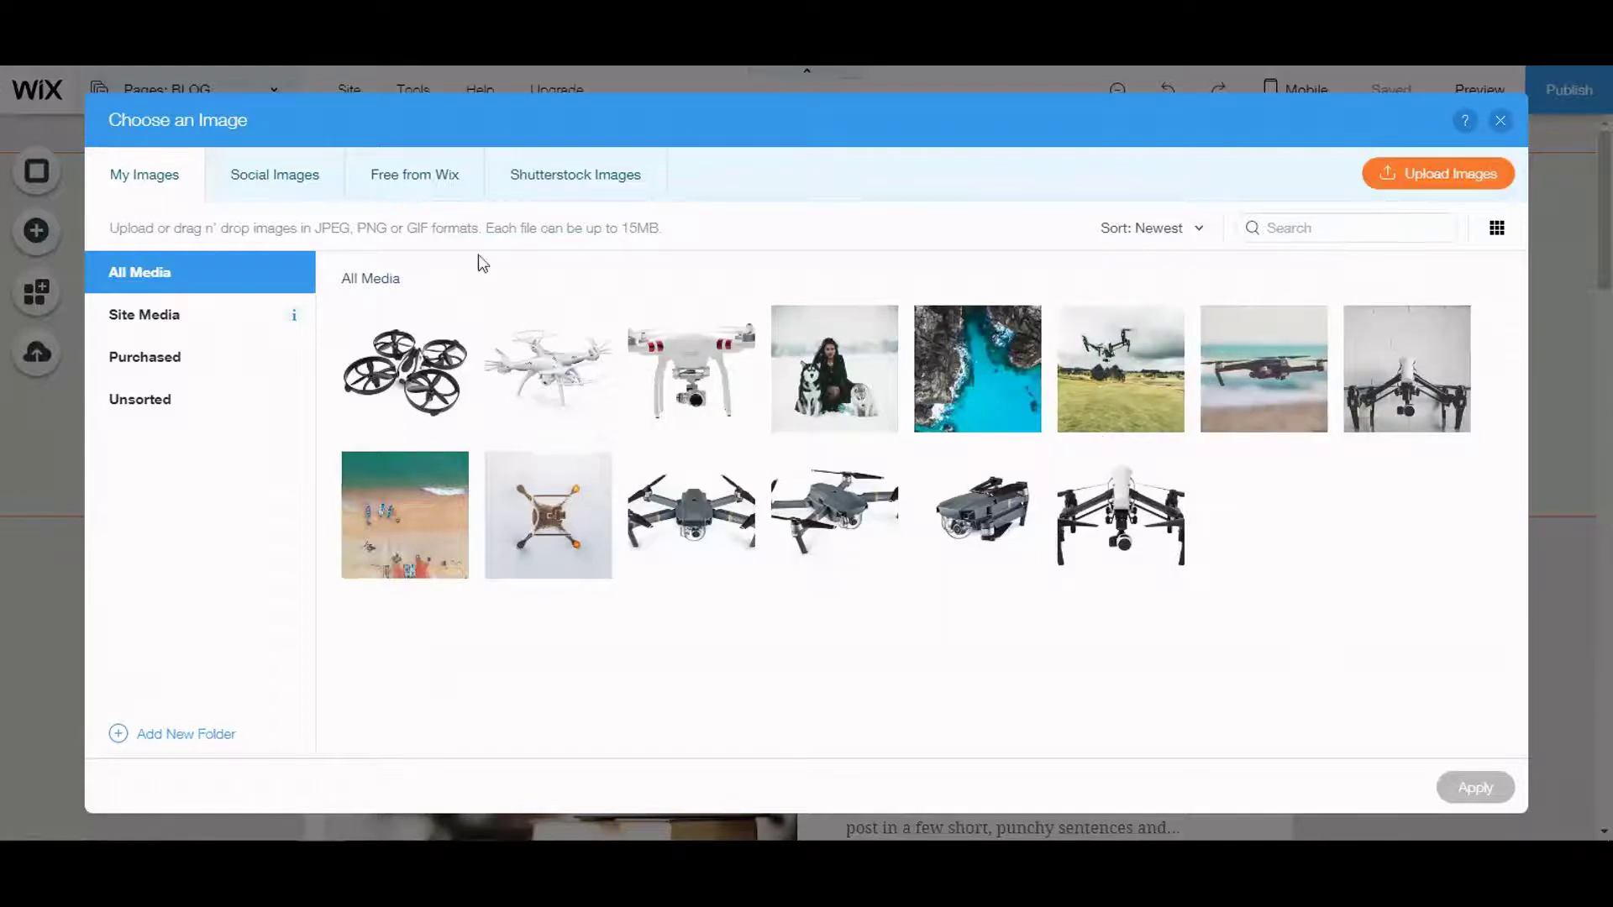
left_click(398, 196)
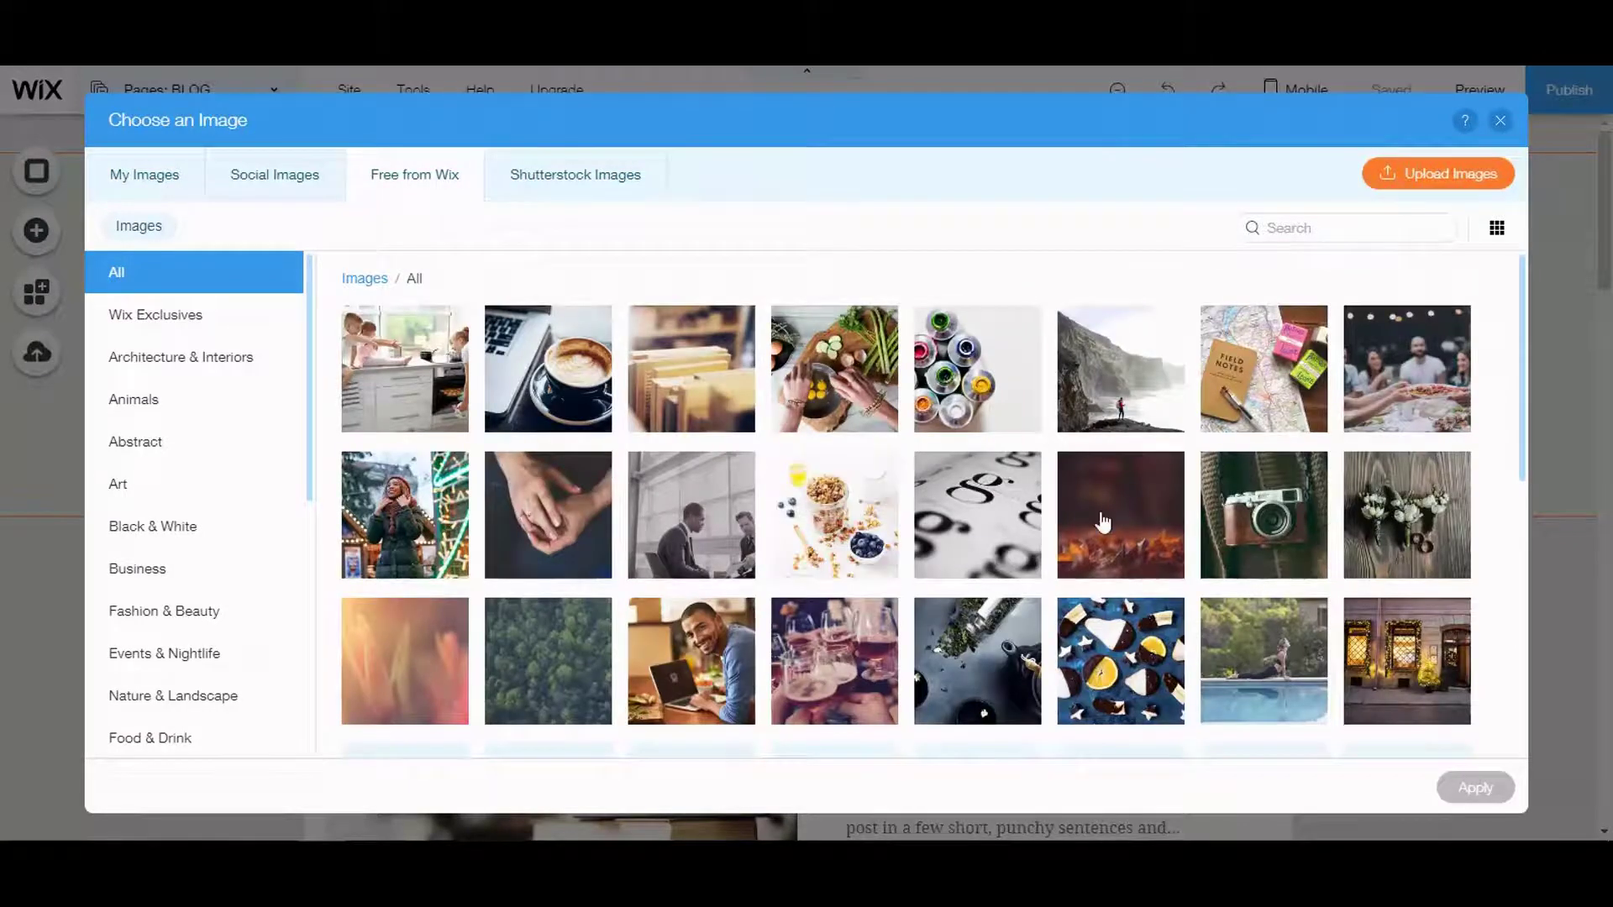
mouse_move(355, 417)
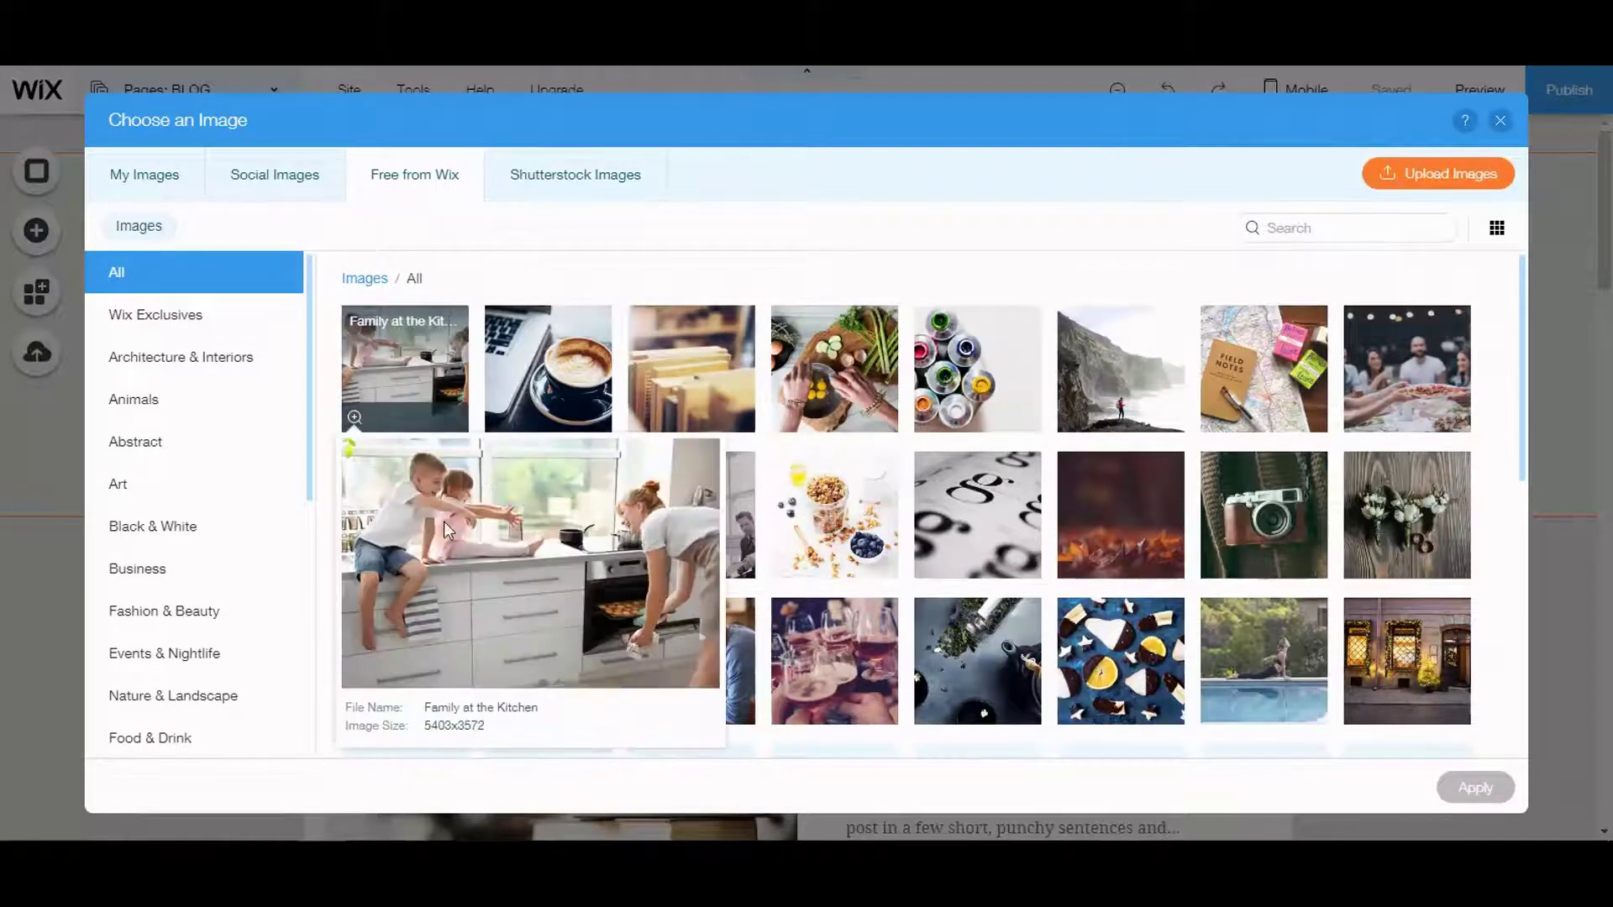
scroll(1020, 600, "down", 2)
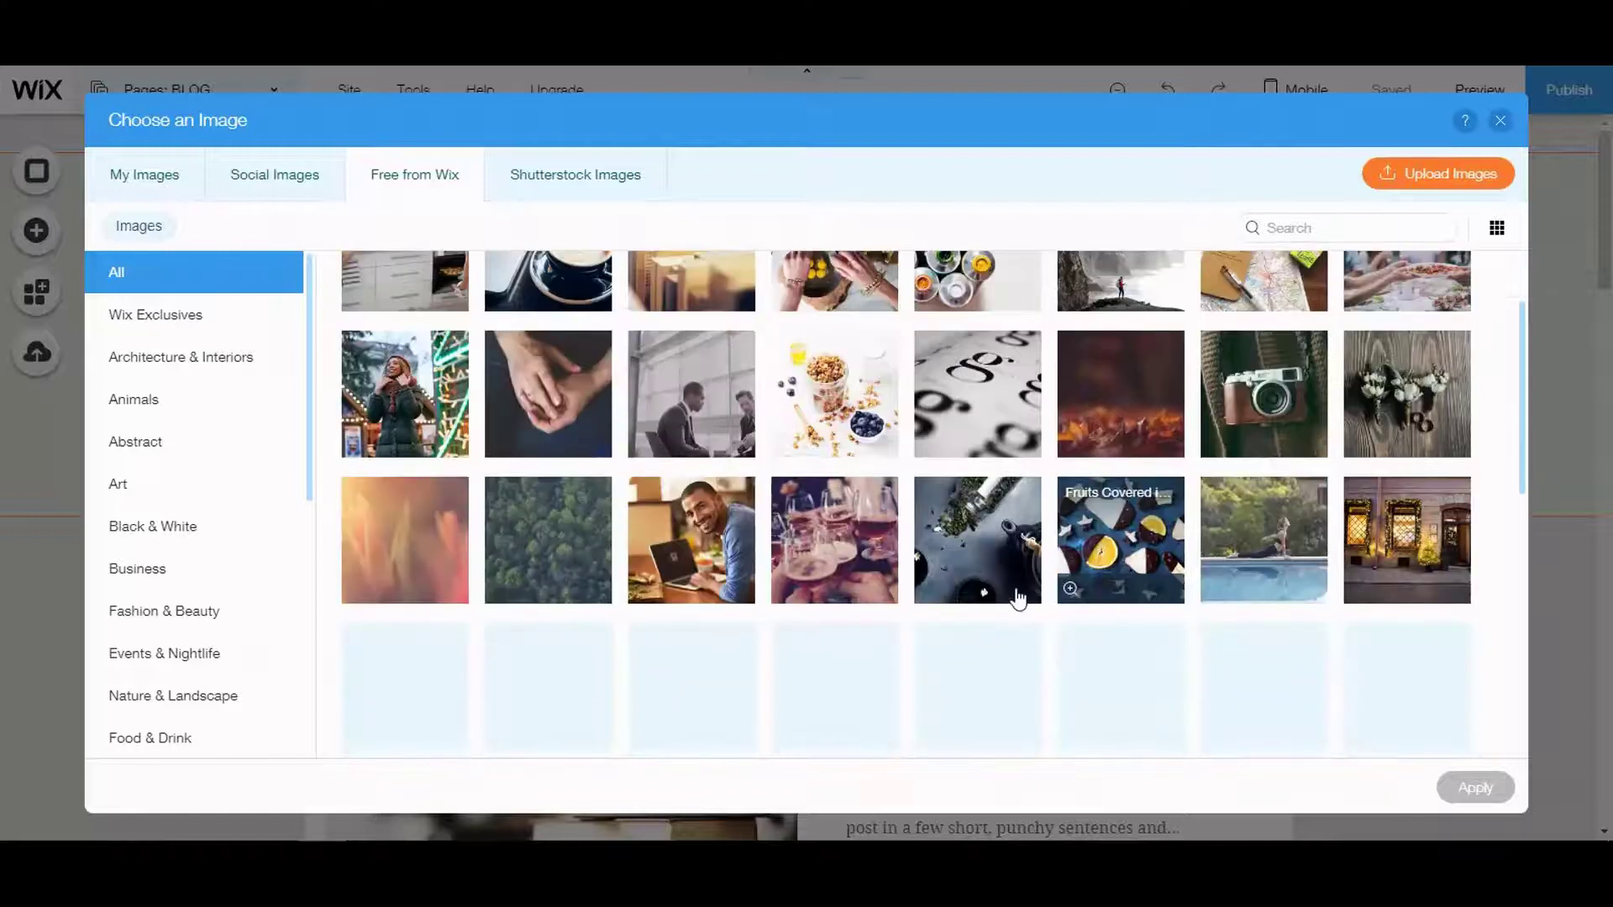
scroll(1151, 599, "down", 1)
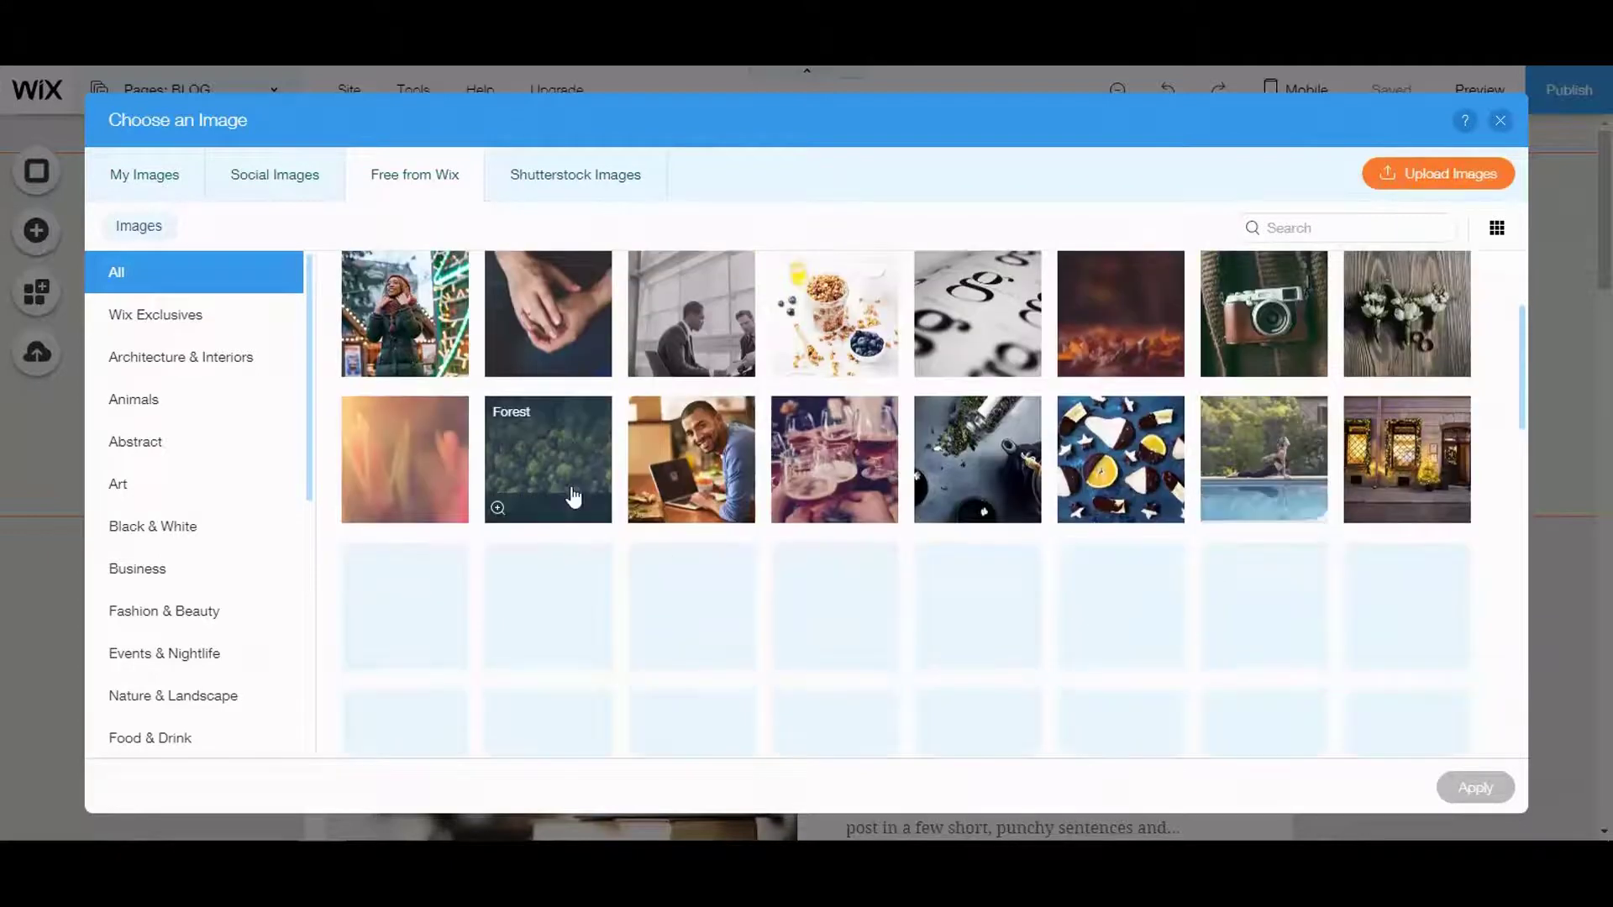
left_click(558, 445)
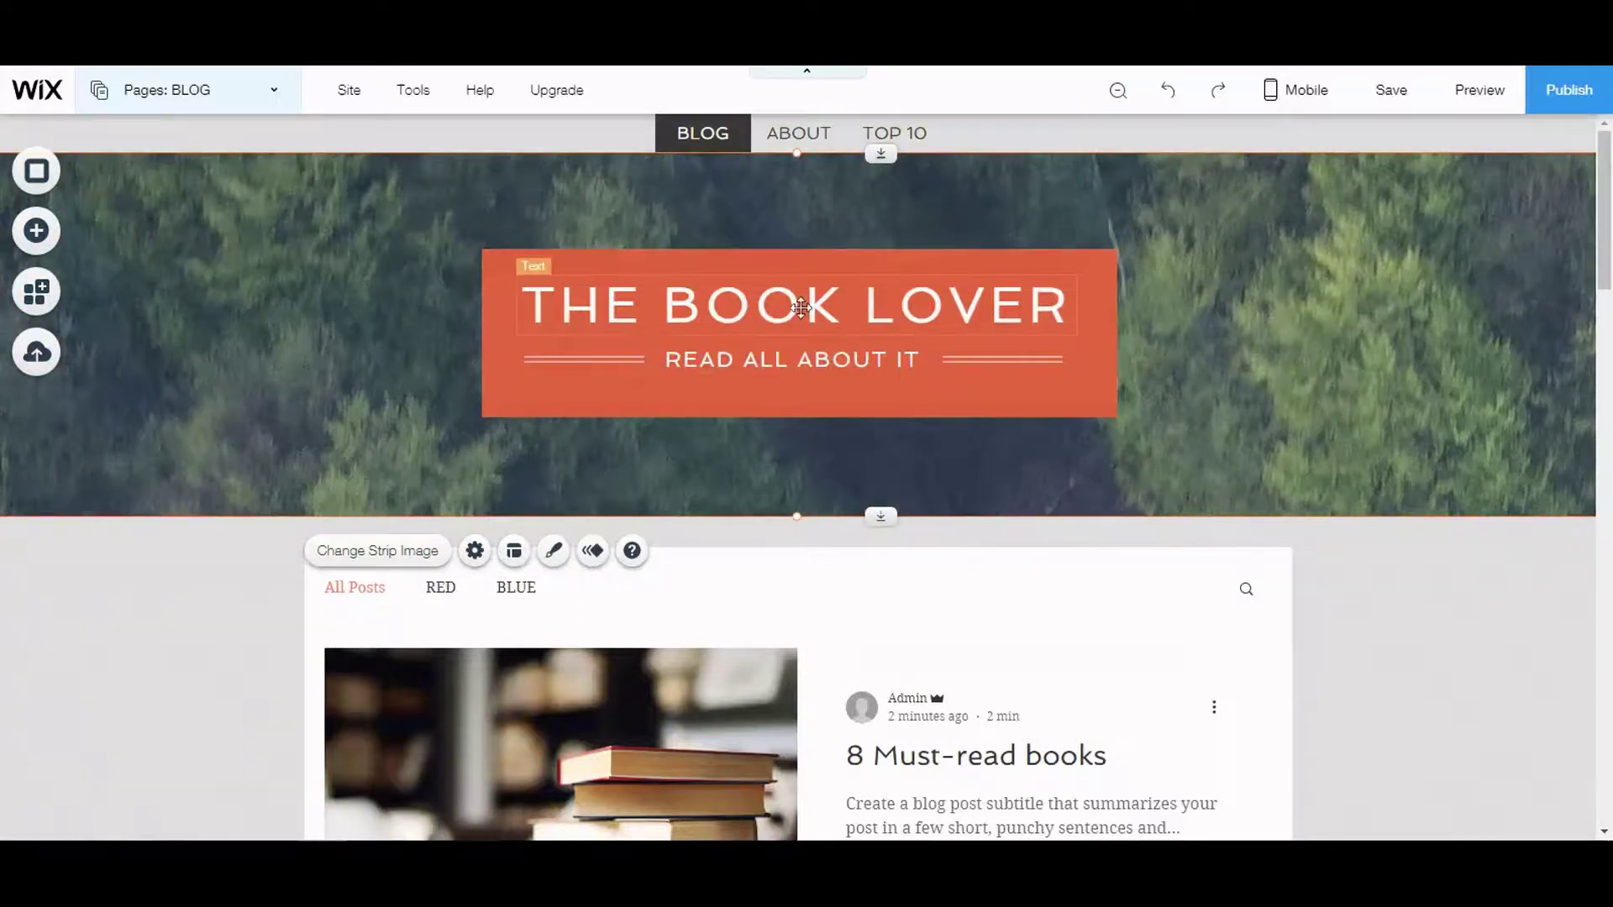
left_click(798, 308)
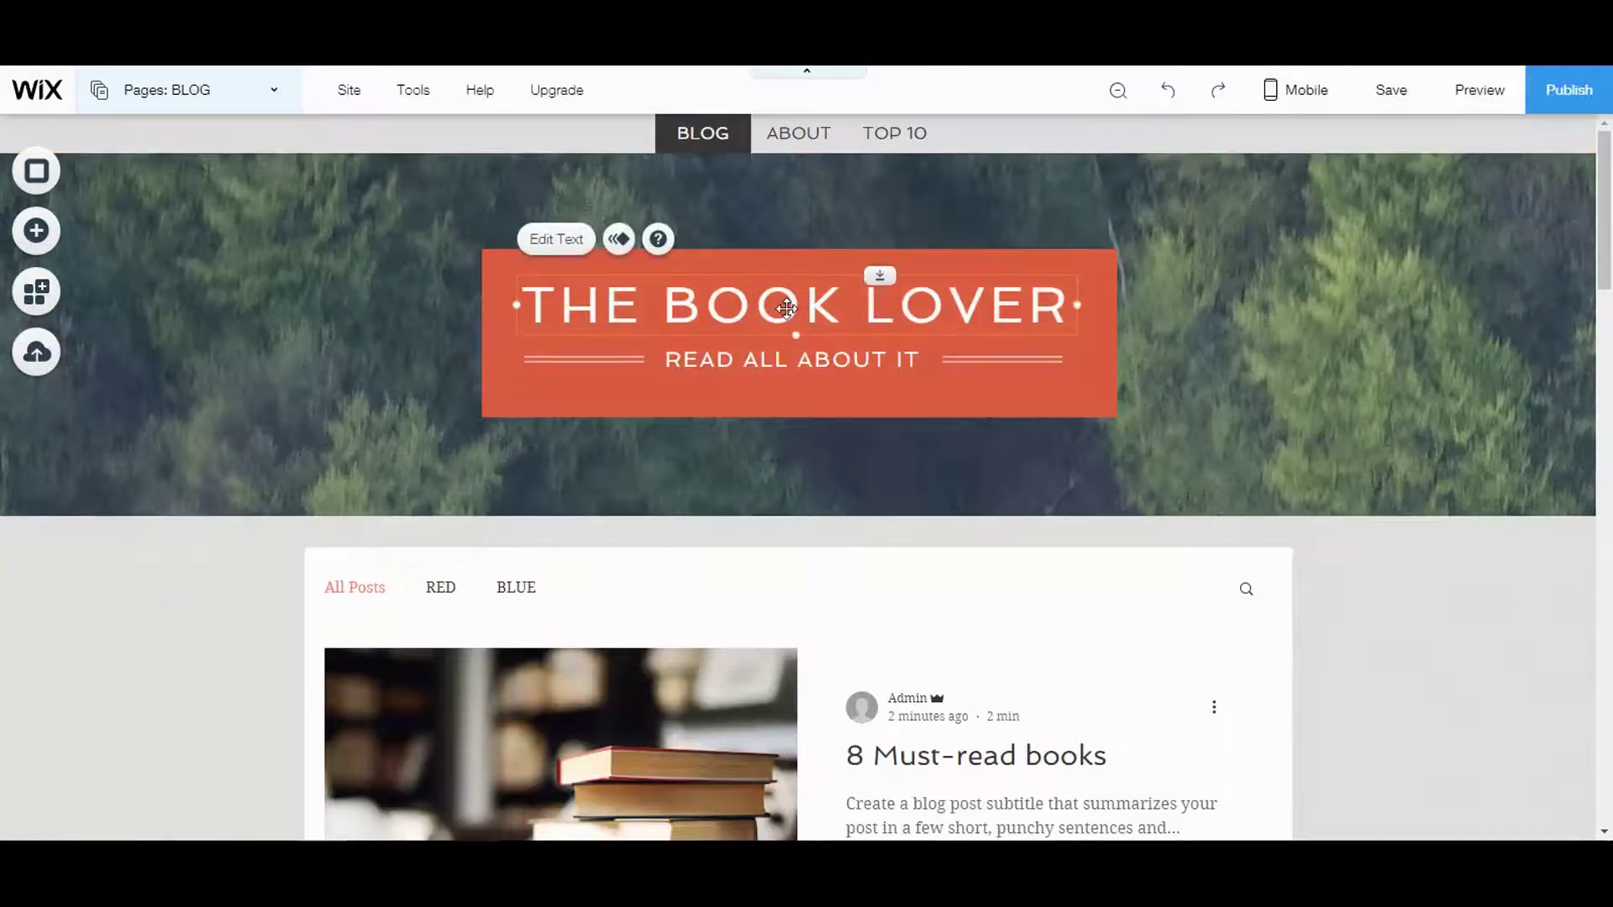
Replace the word BOOK in the site title with DRONE.
double_click(786, 308)
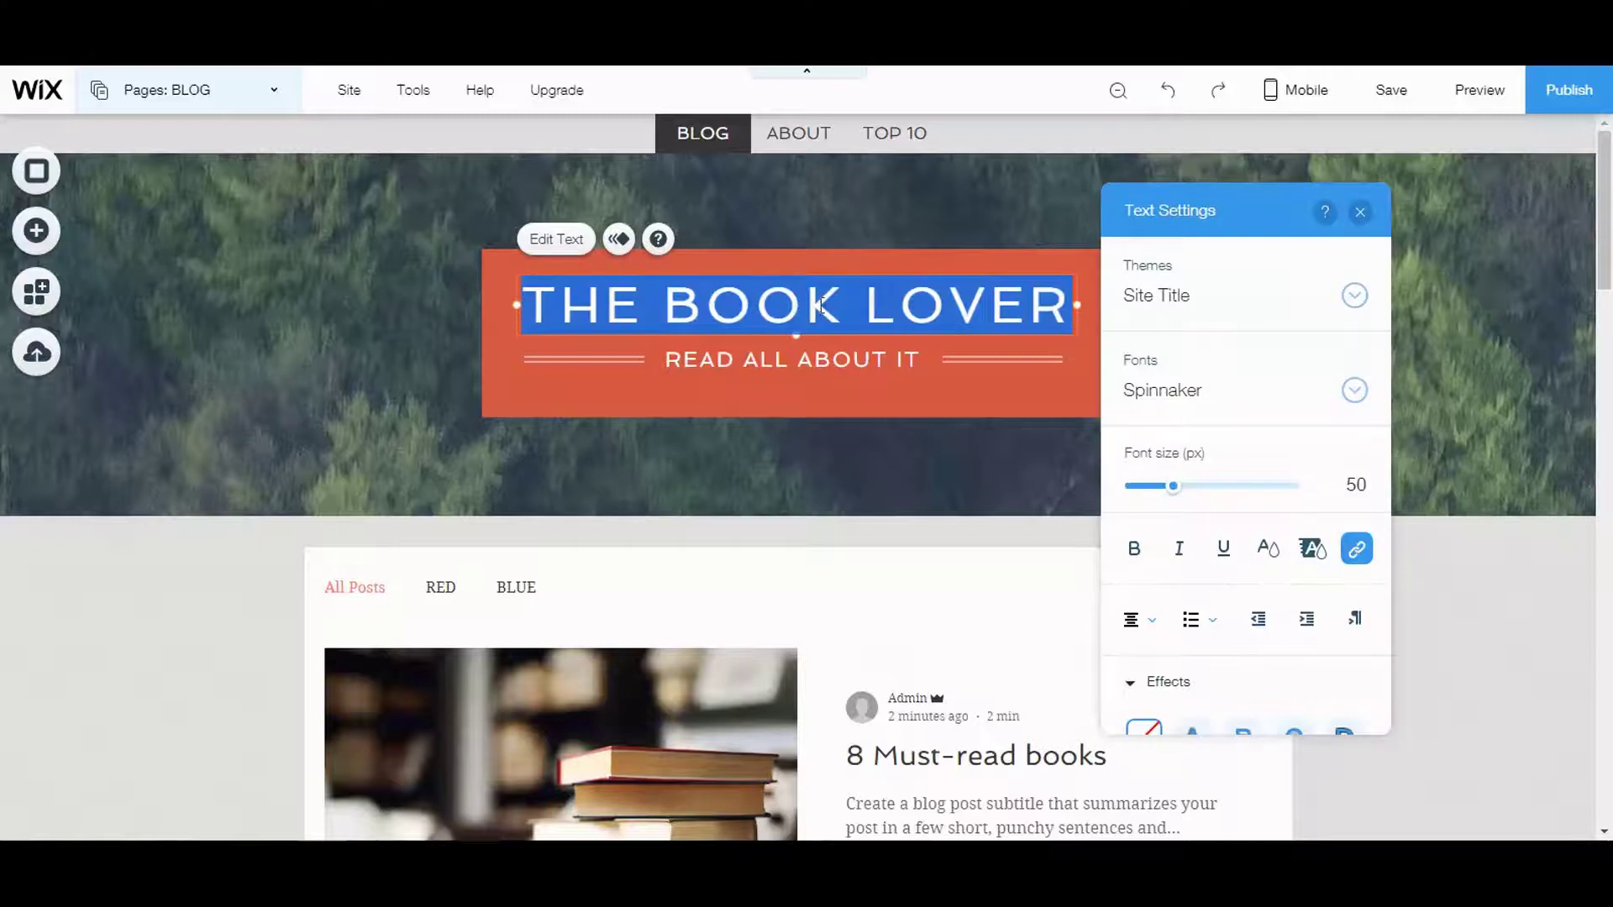
left_click_drag(838, 304, 669, 305)
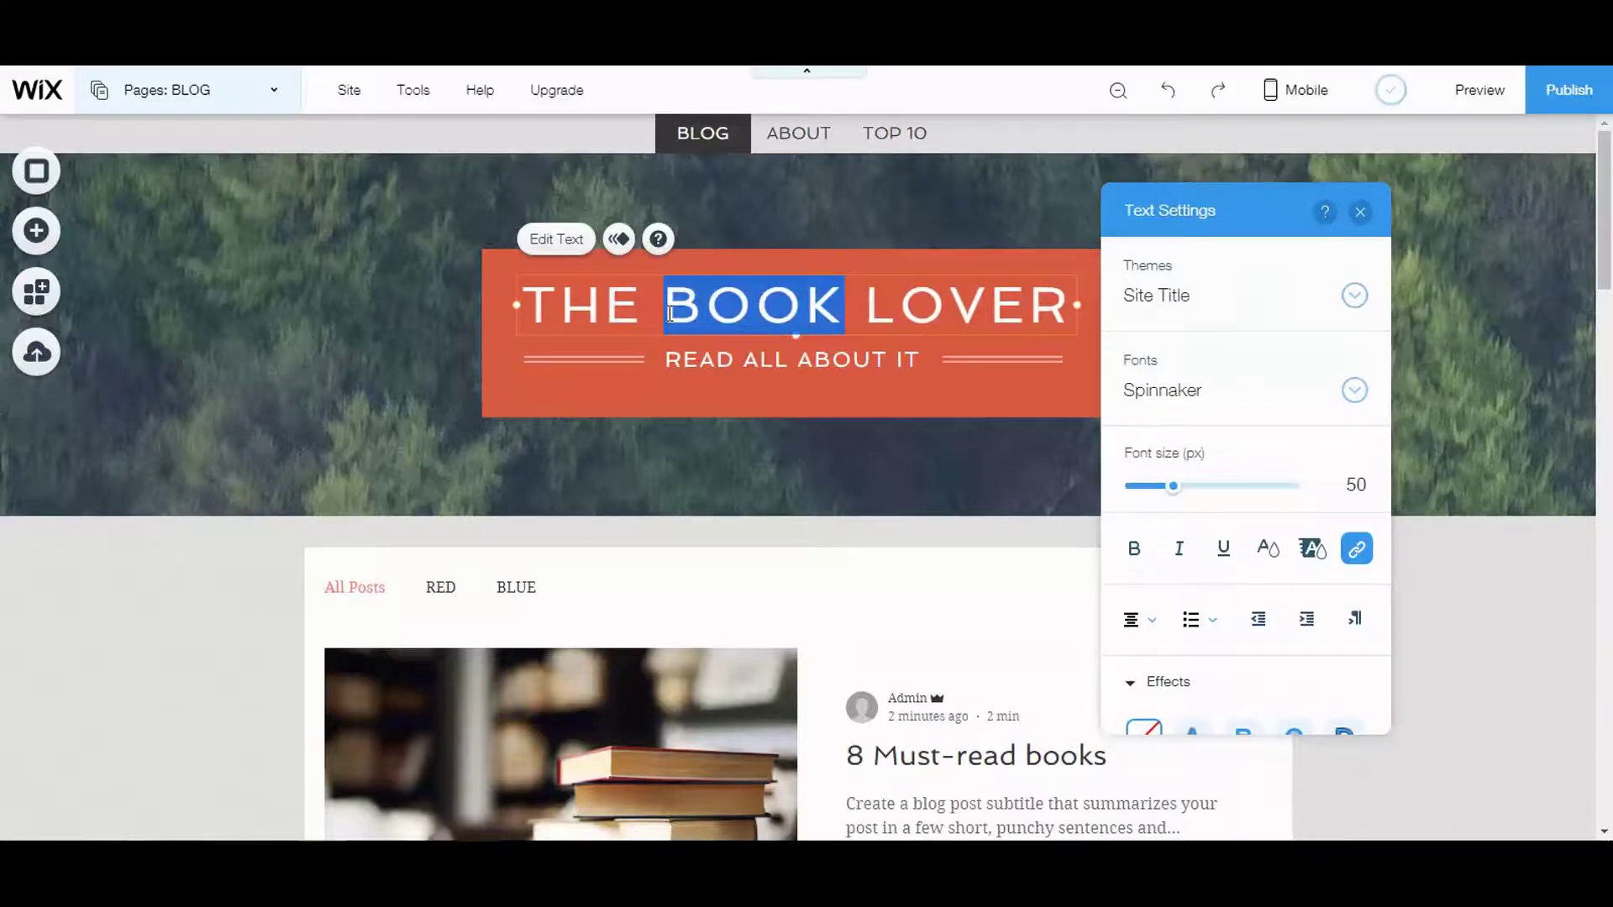
type("DRONE")
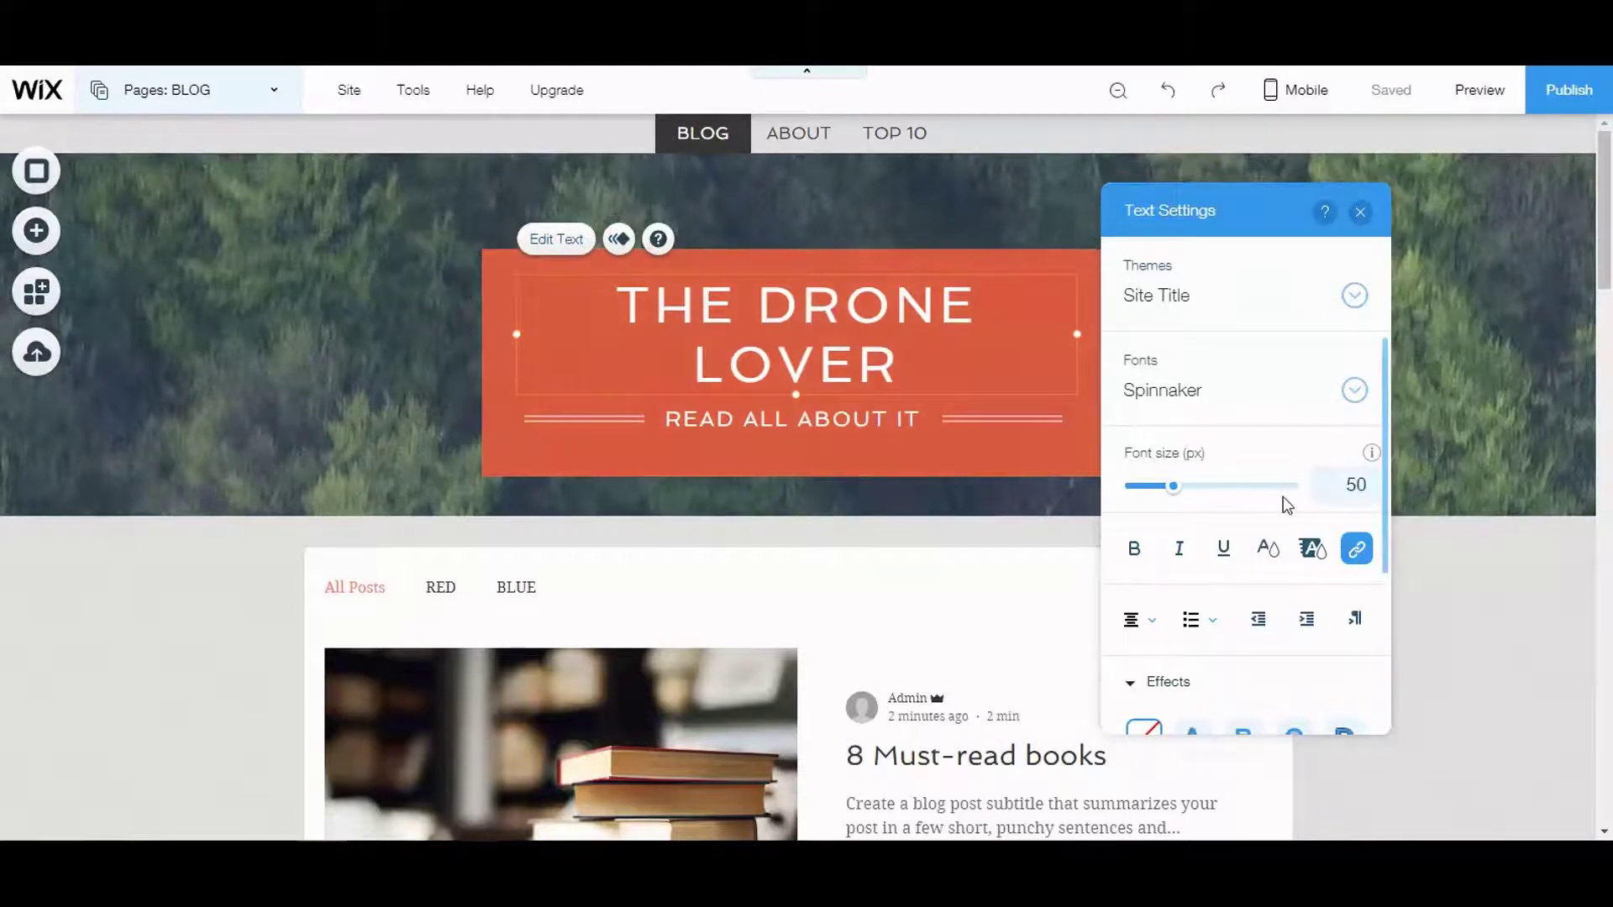
Set the site title's font size to 30 px in Text Settings so it fits one line.
left_click(1155, 485)
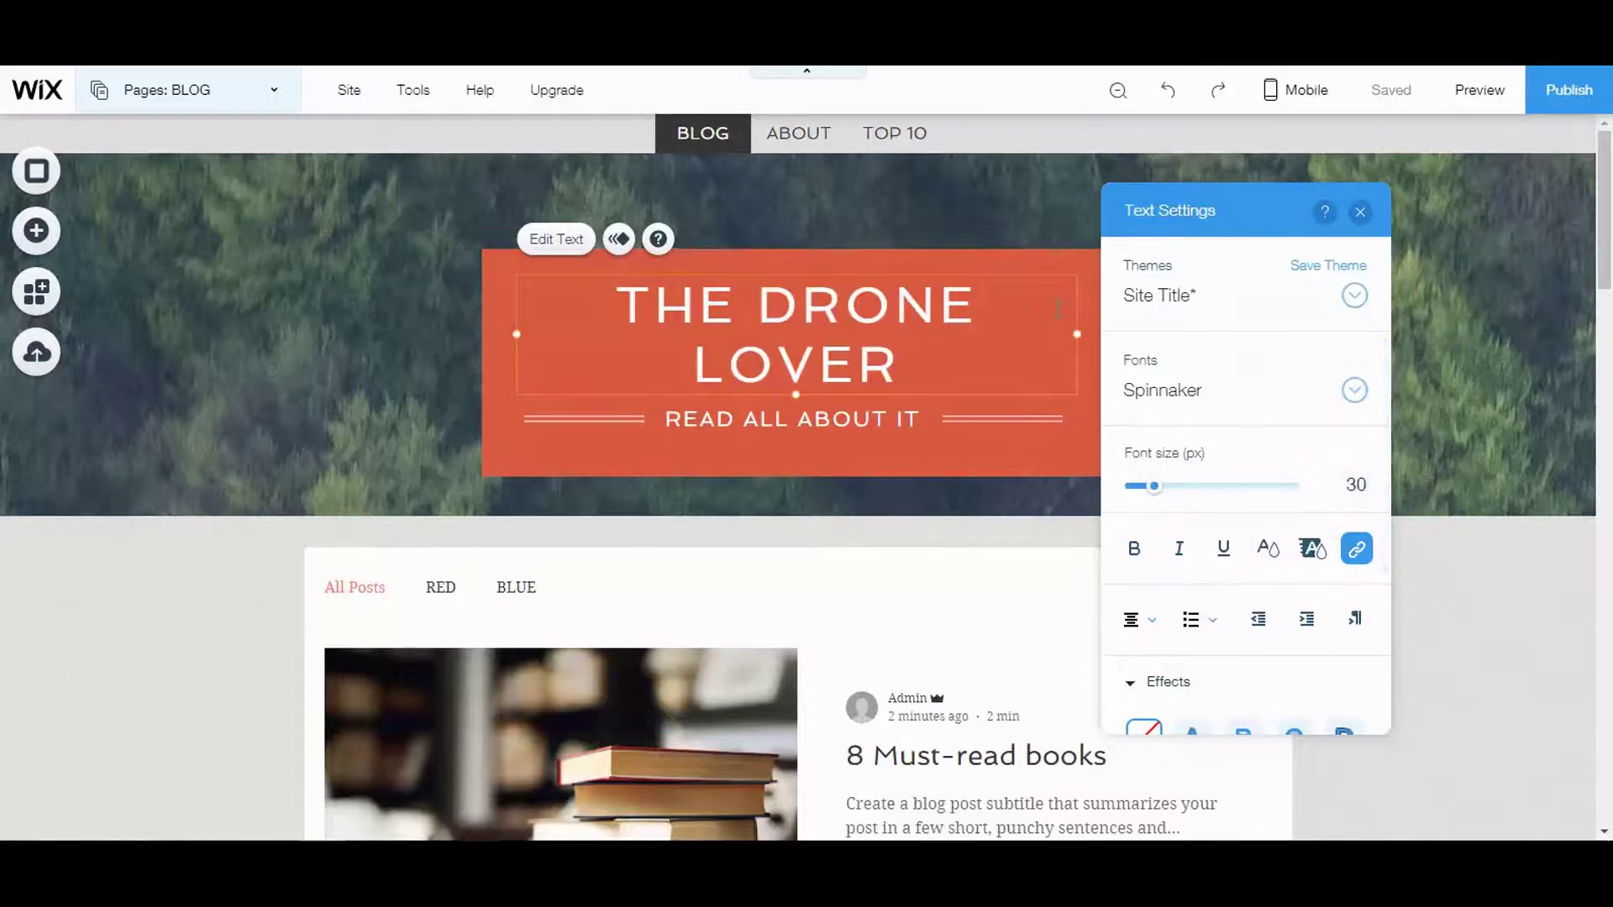
left_click(1169, 488)
left_click_drag(1168, 488, 1160, 491)
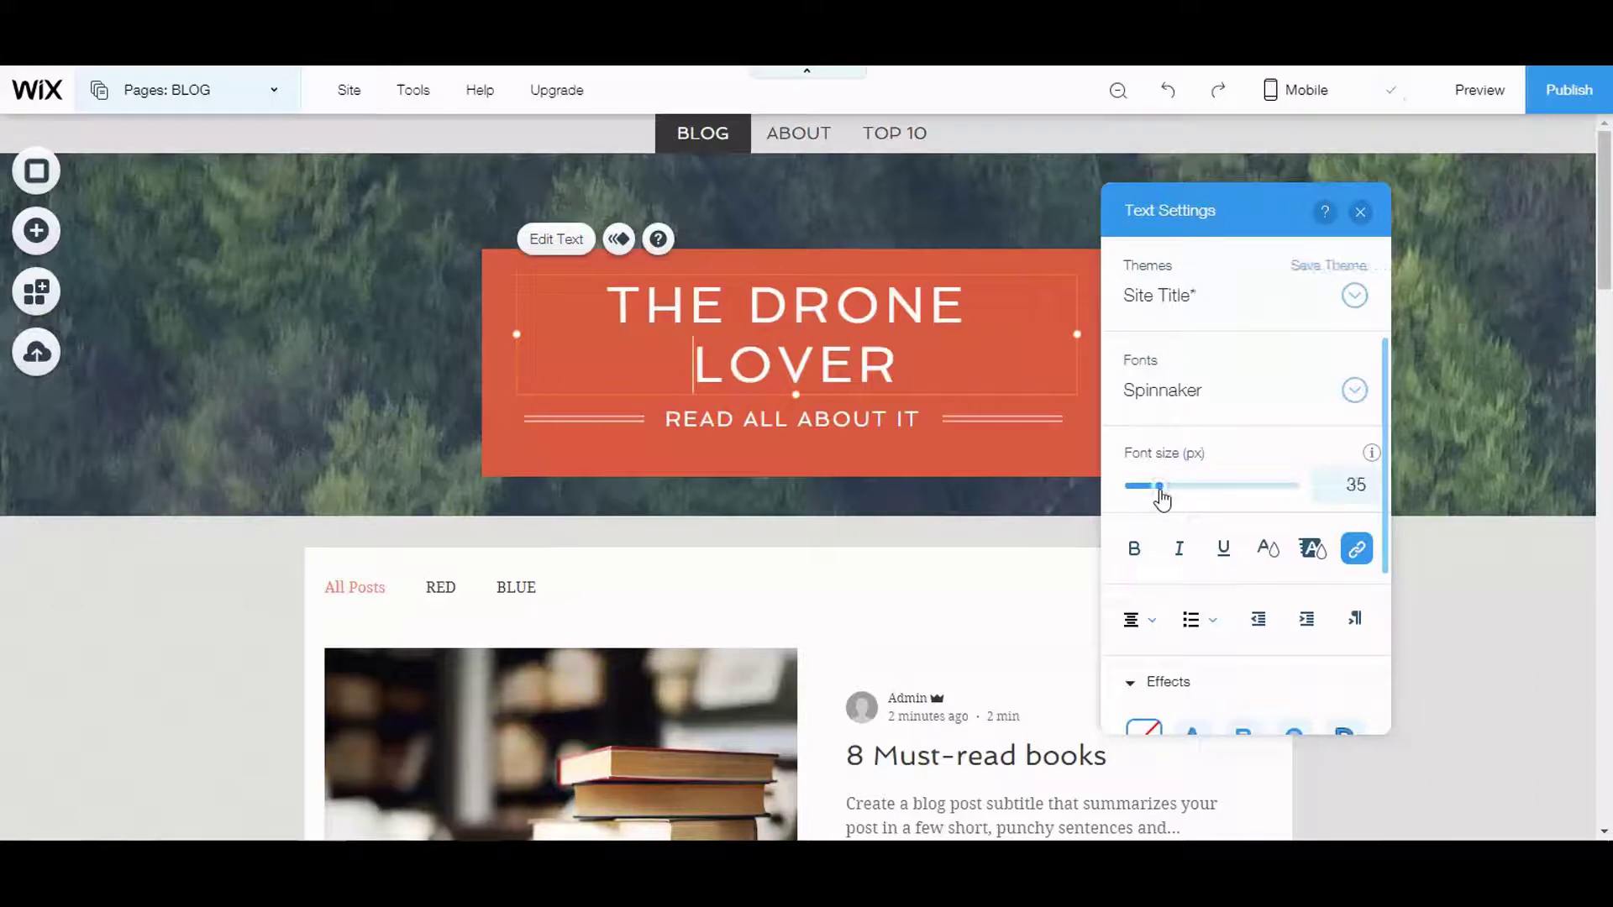
left_click(1062, 457)
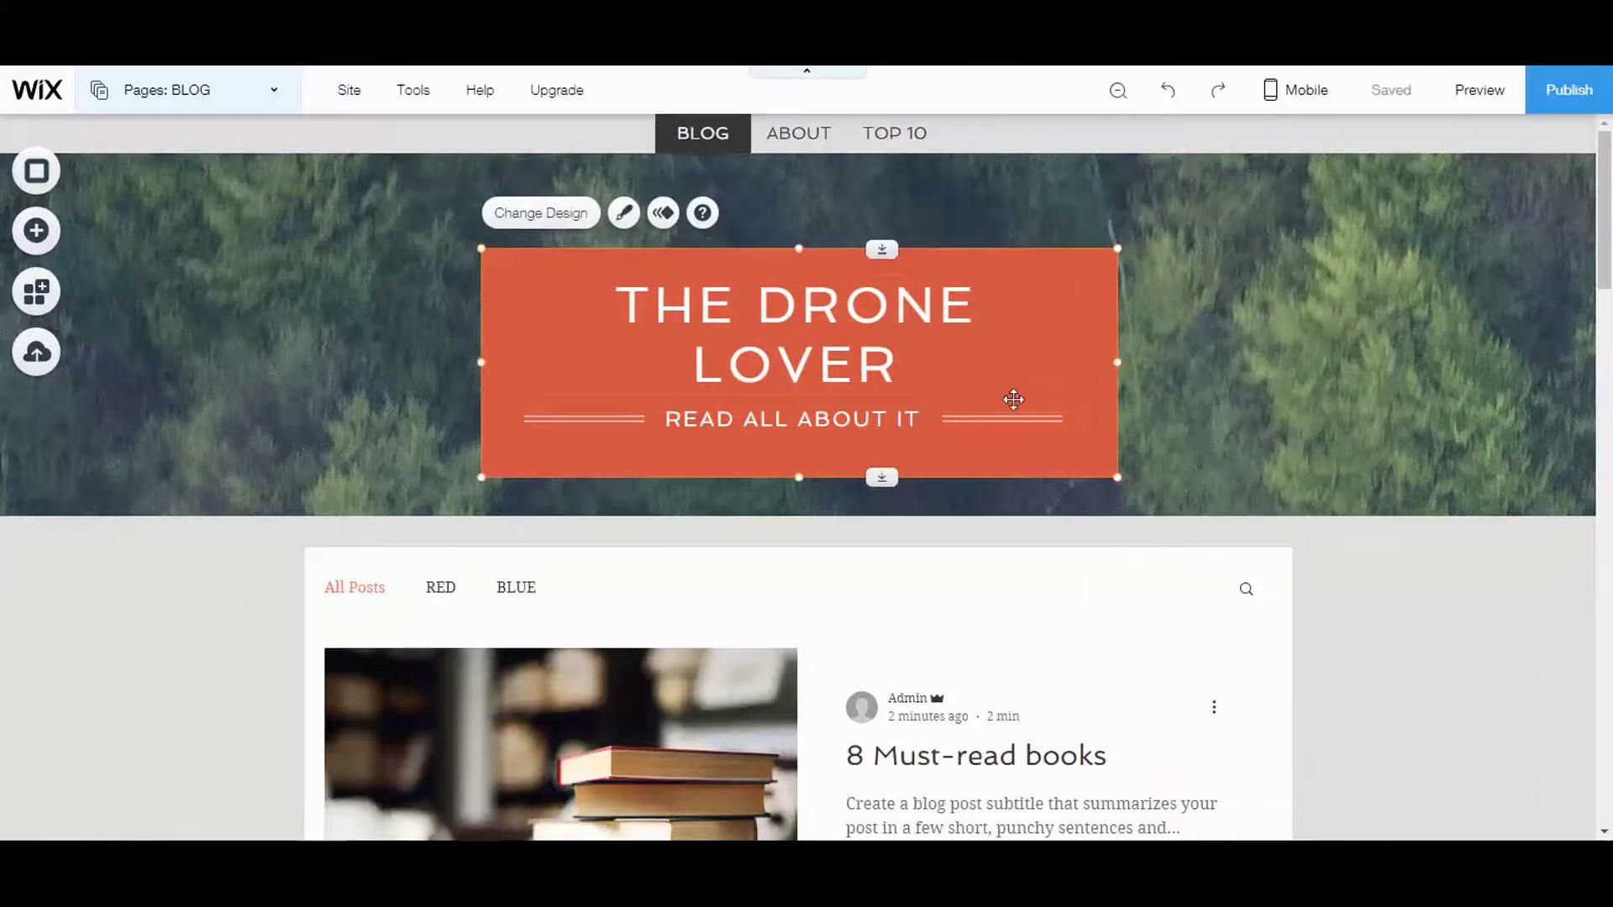
left_click(893, 345)
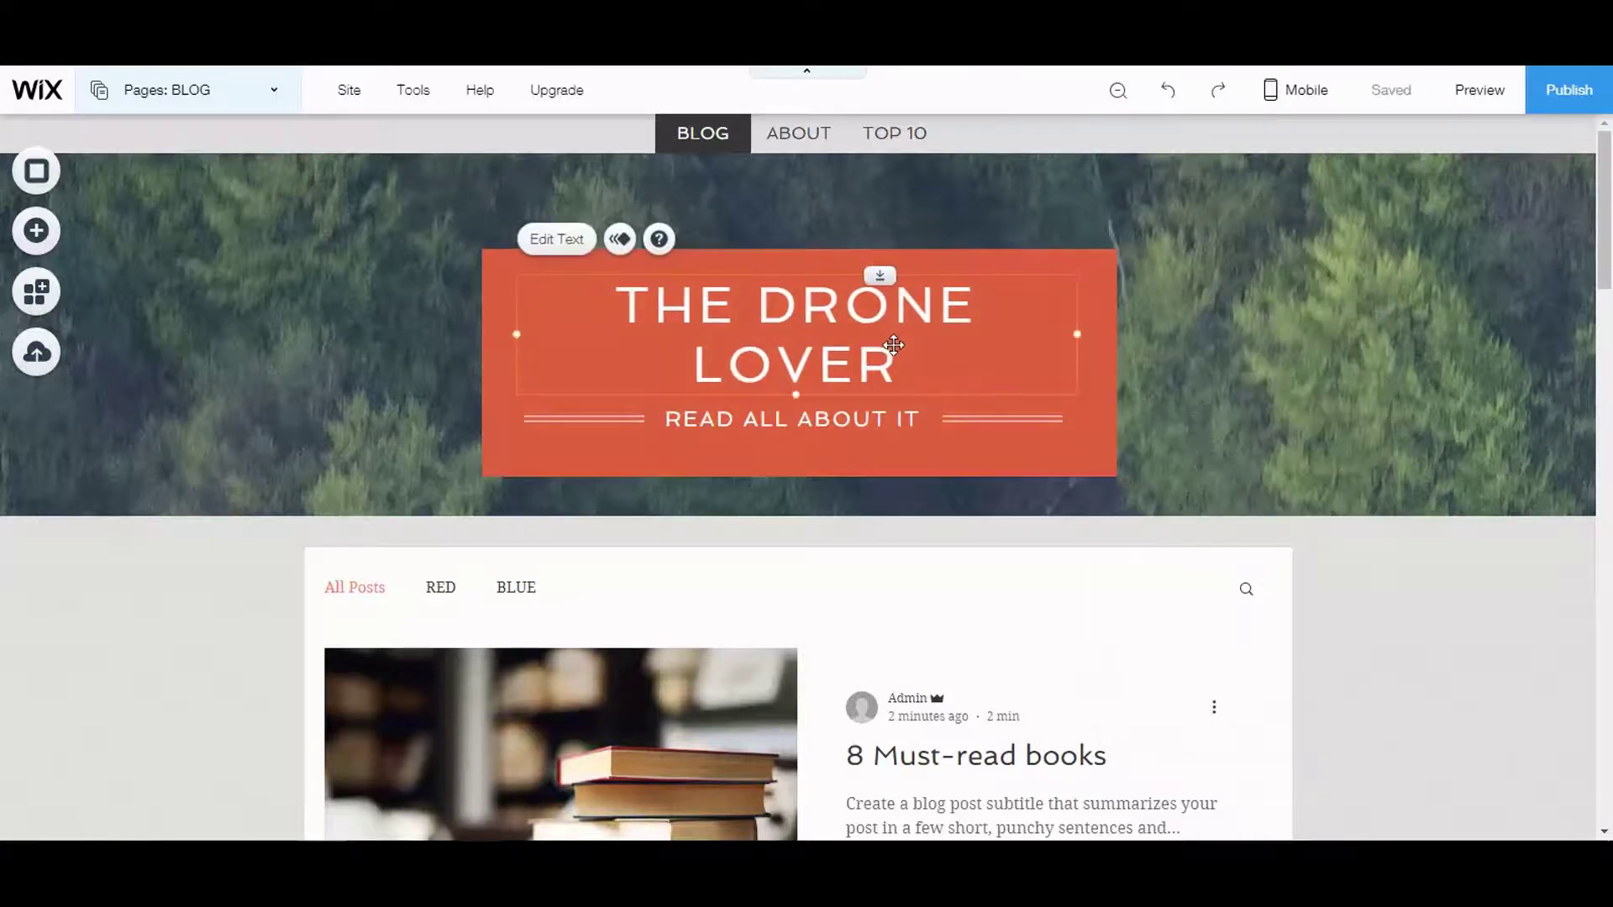
left_click(554, 242)
left_click(1365, 484)
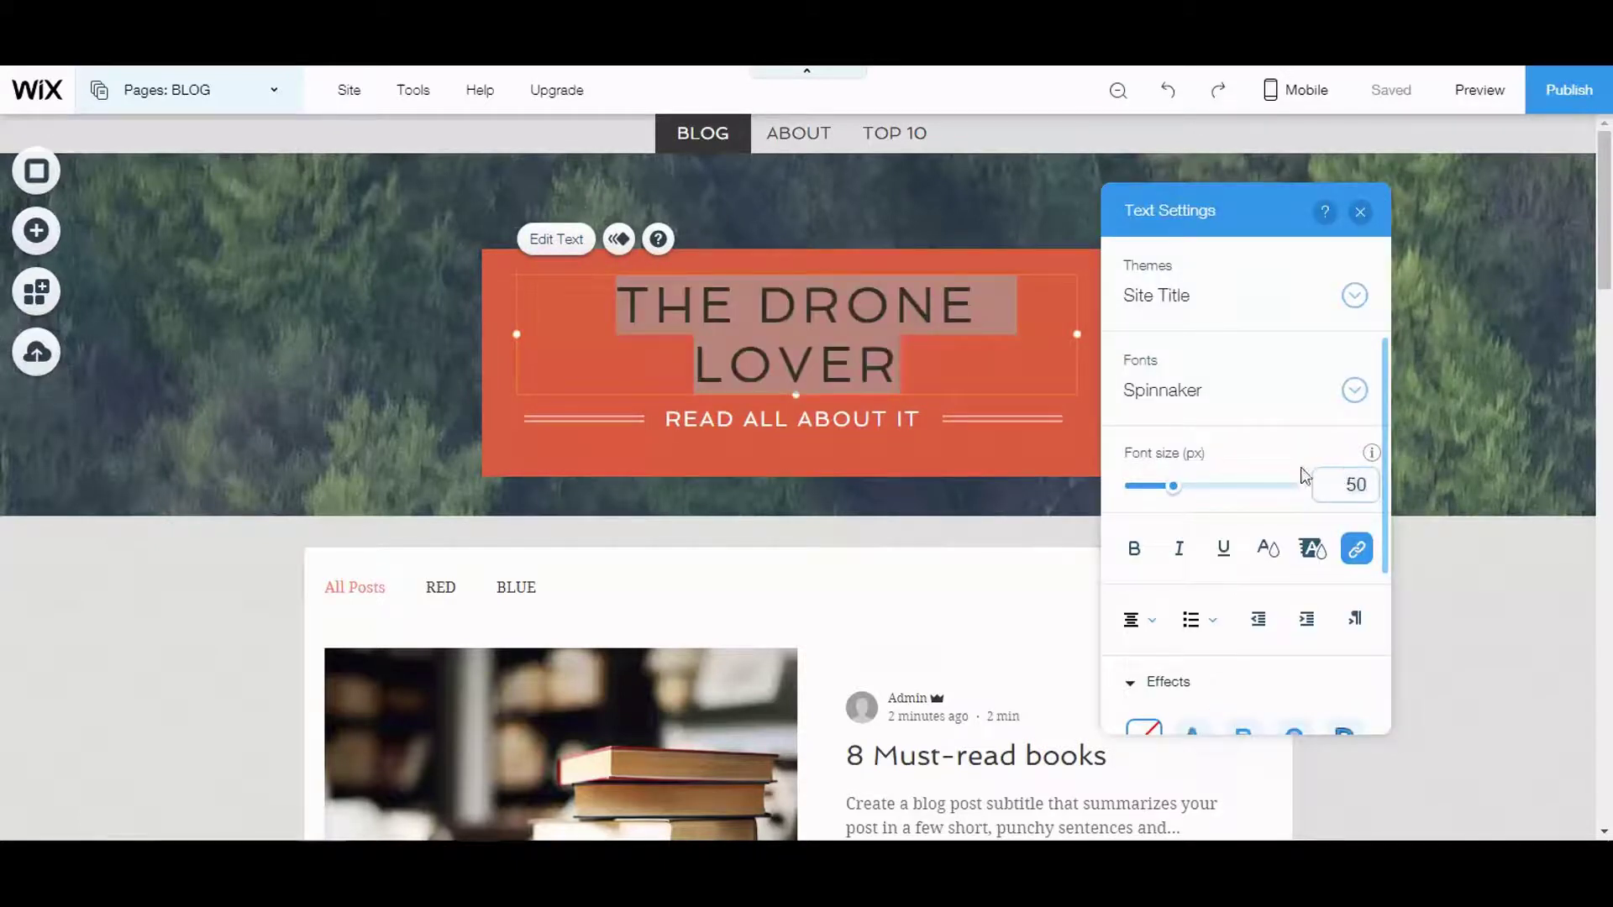
key("Return")
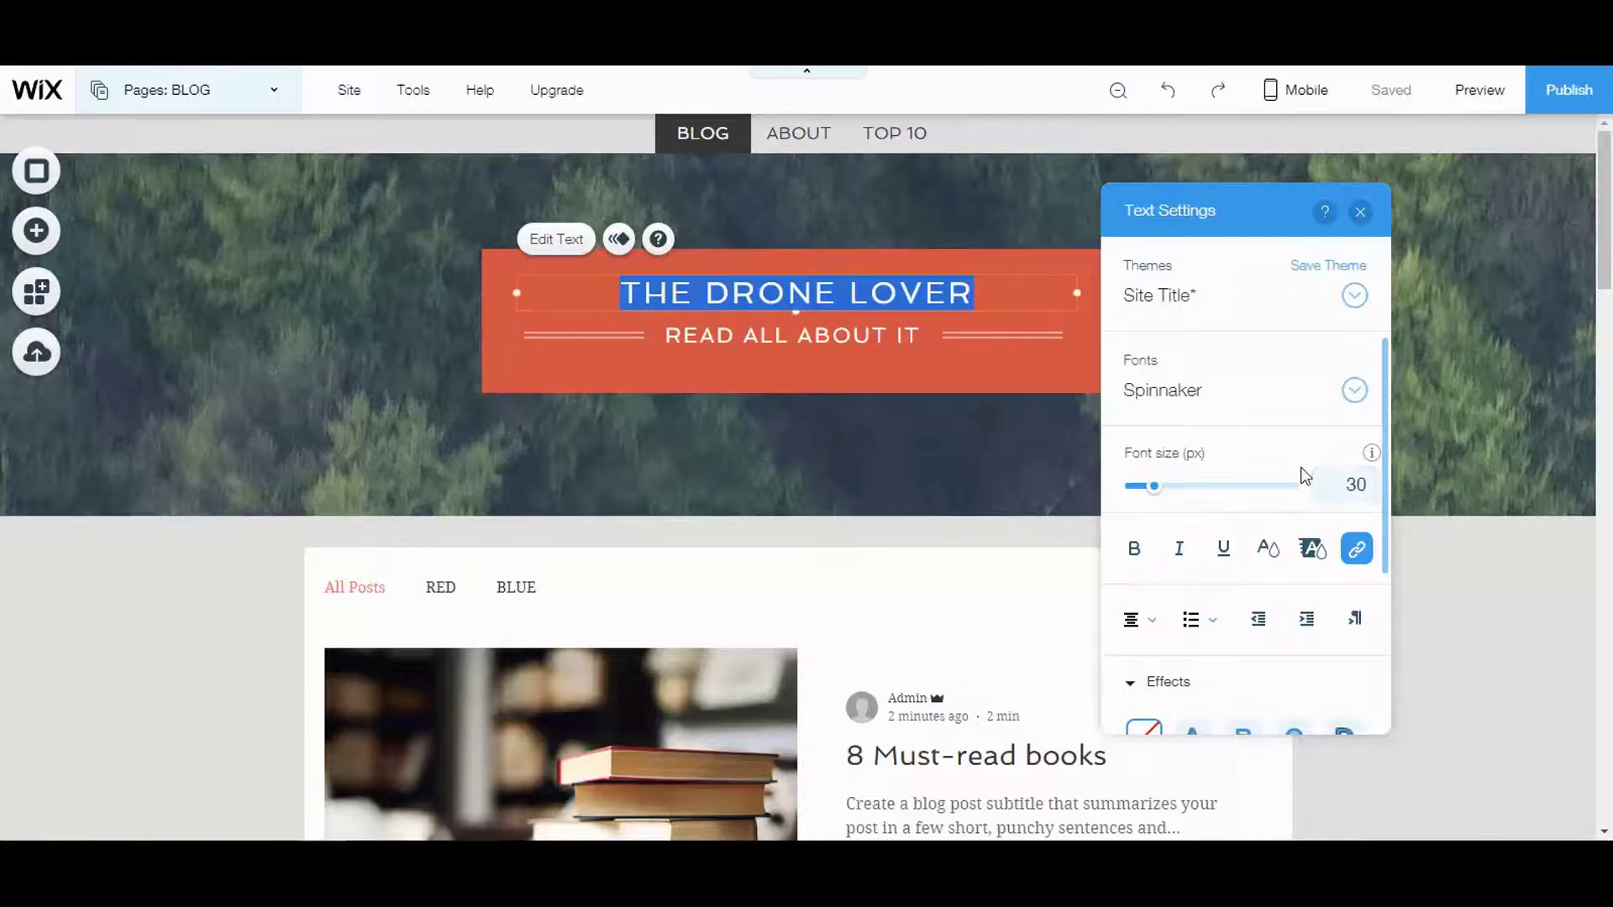
left_click(210, 605)
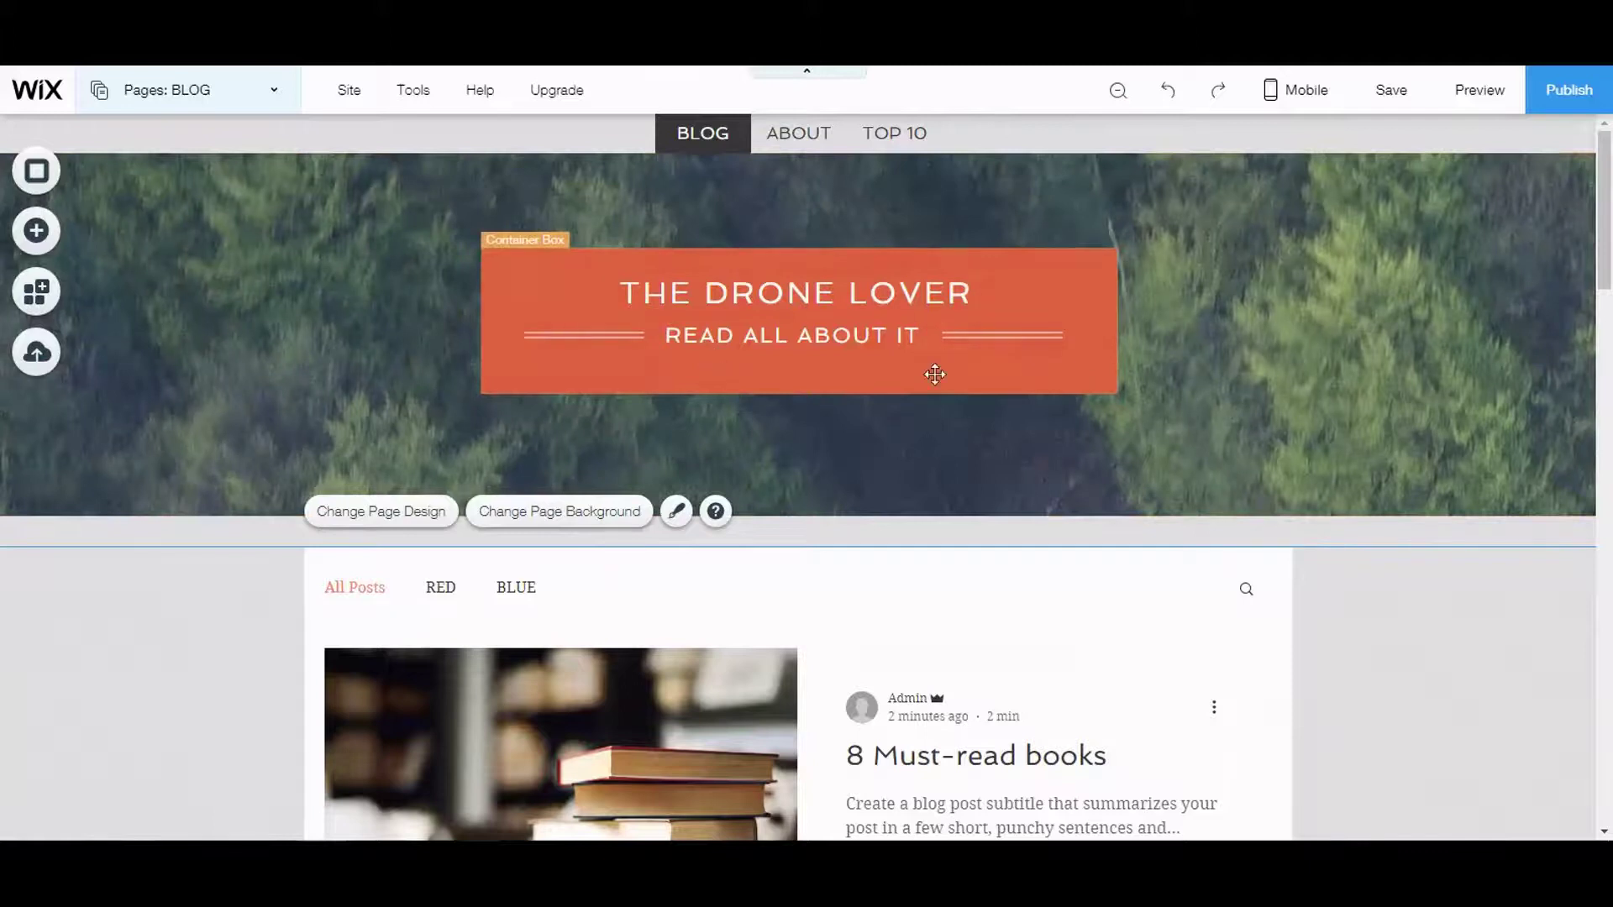
Switch to the ABOUT page from the Pages list and scroll to its About Me section.
scroll(929, 371, "down", 1)
scroll(929, 313, "up", 1)
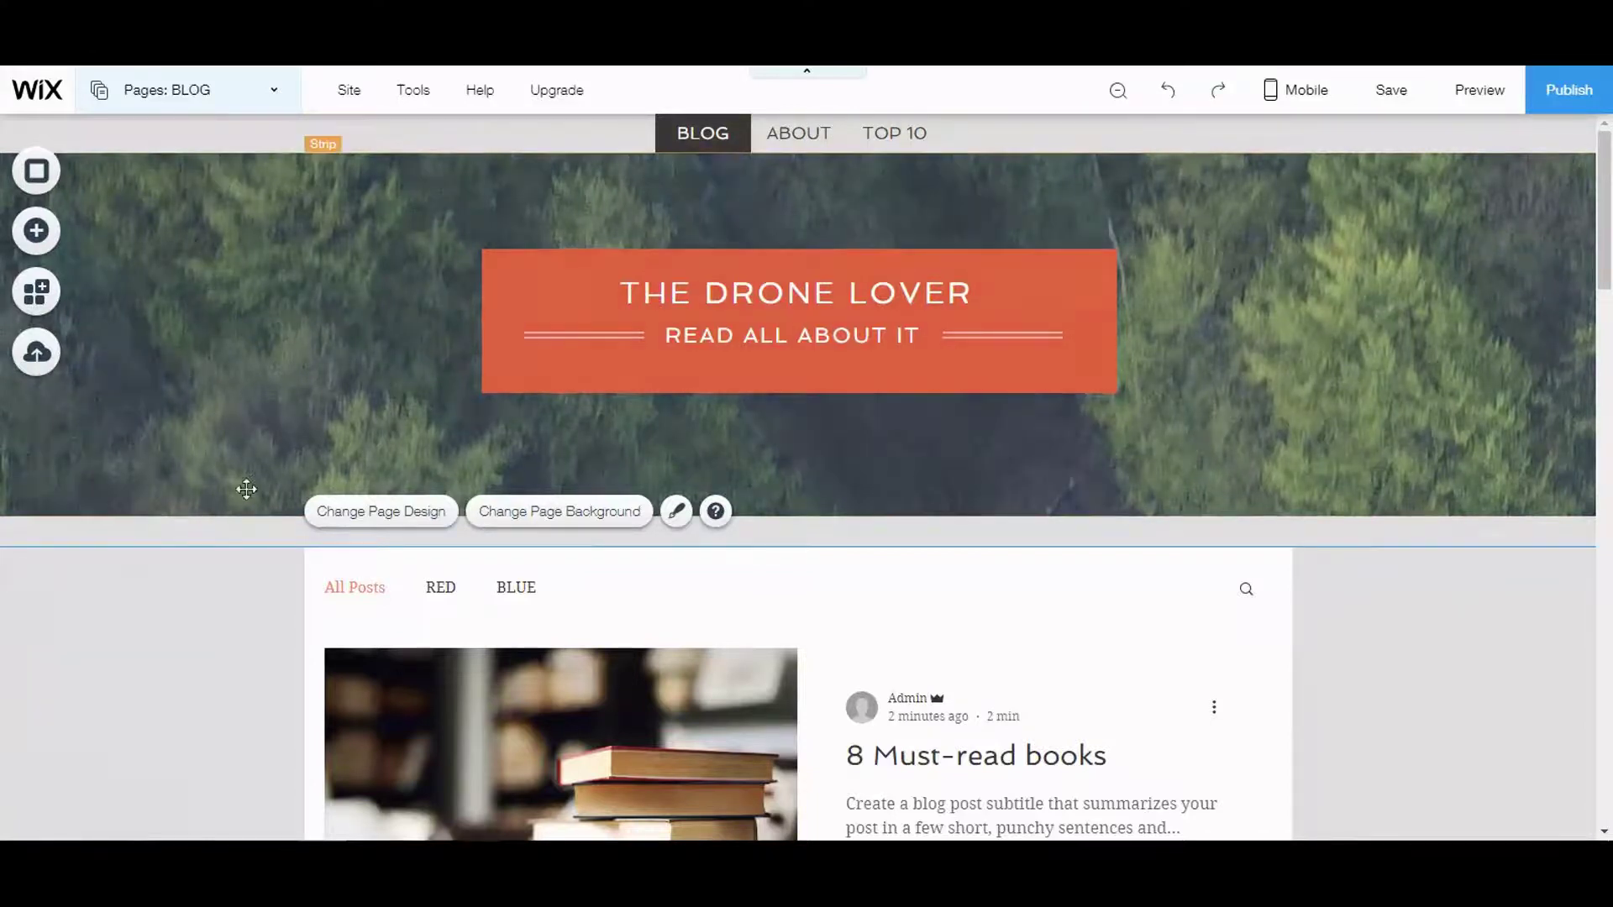
left_click(205, 123)
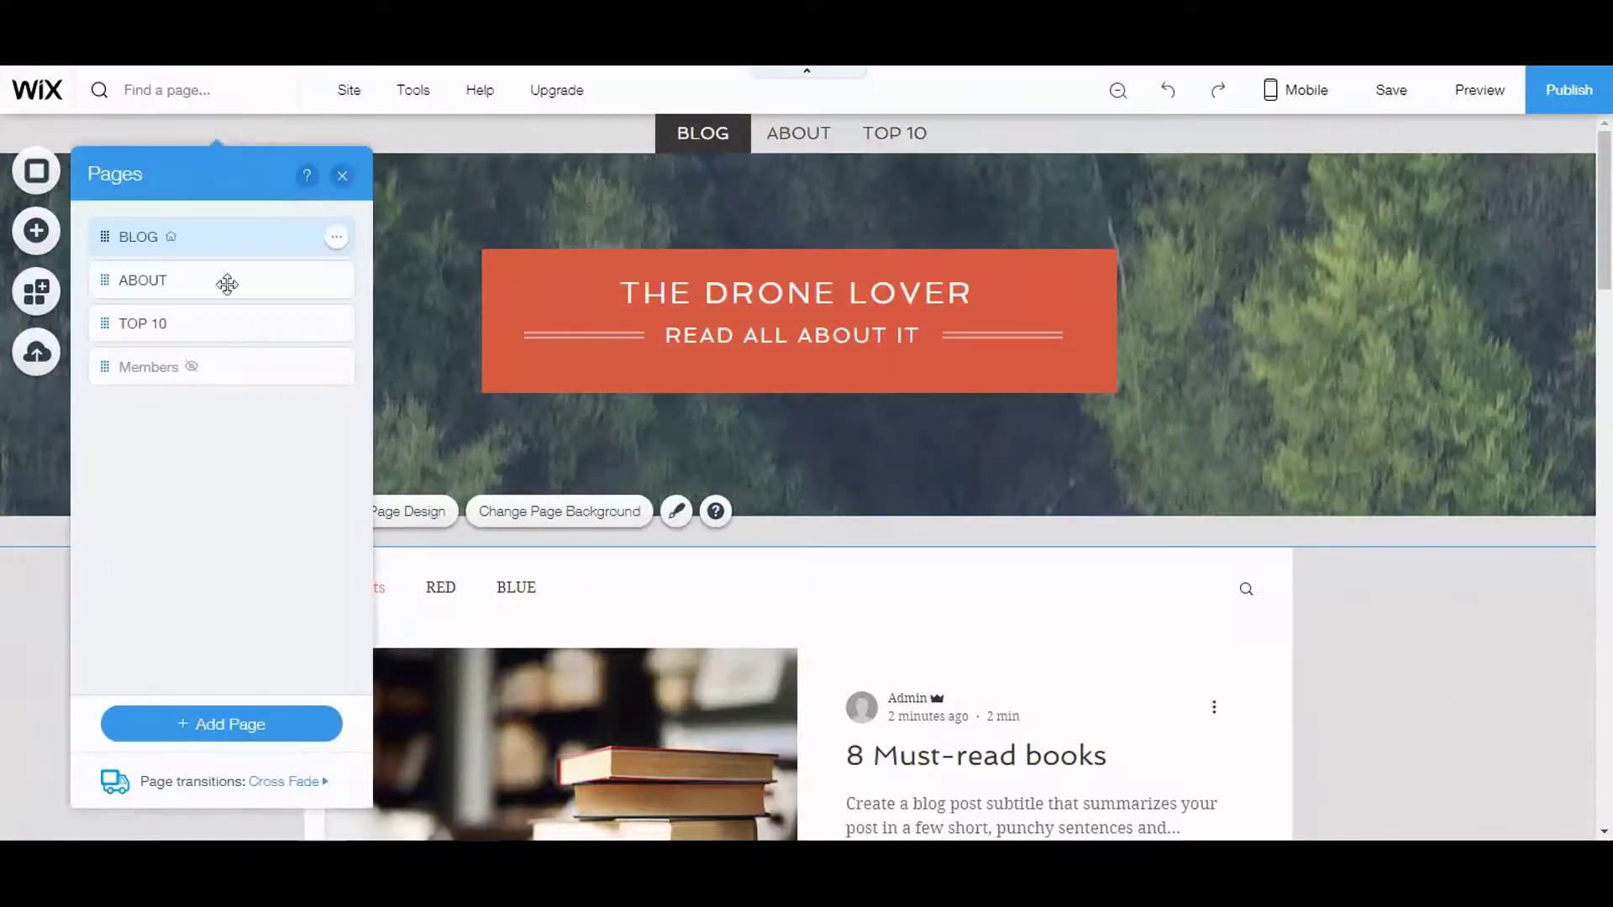
left_click(134, 280)
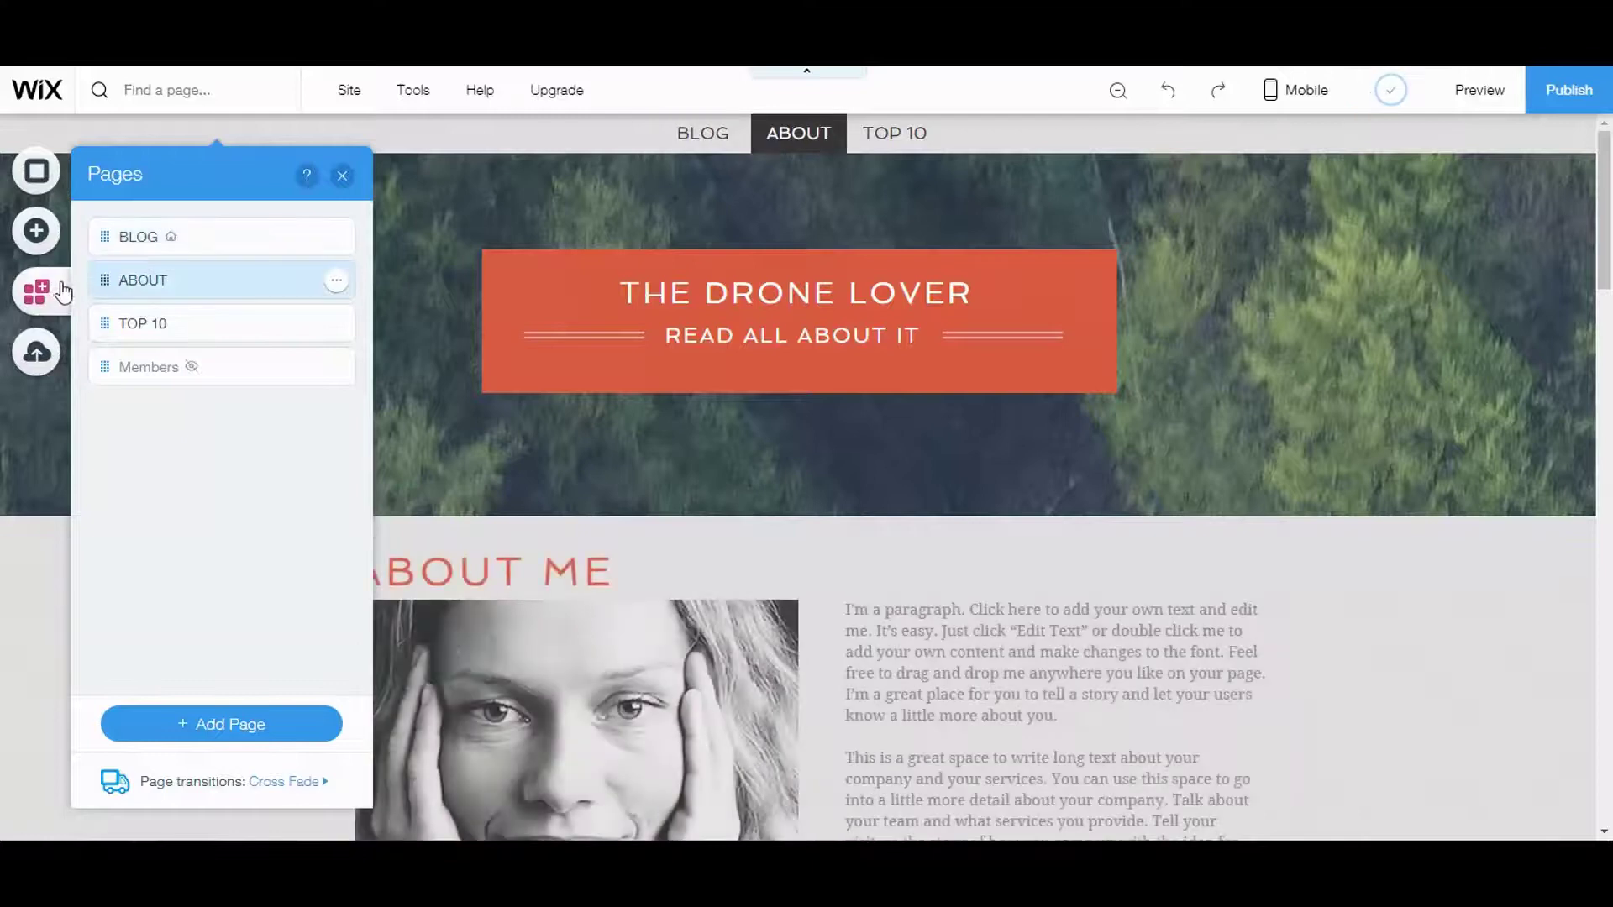
scroll(1344, 625, "down", 3)
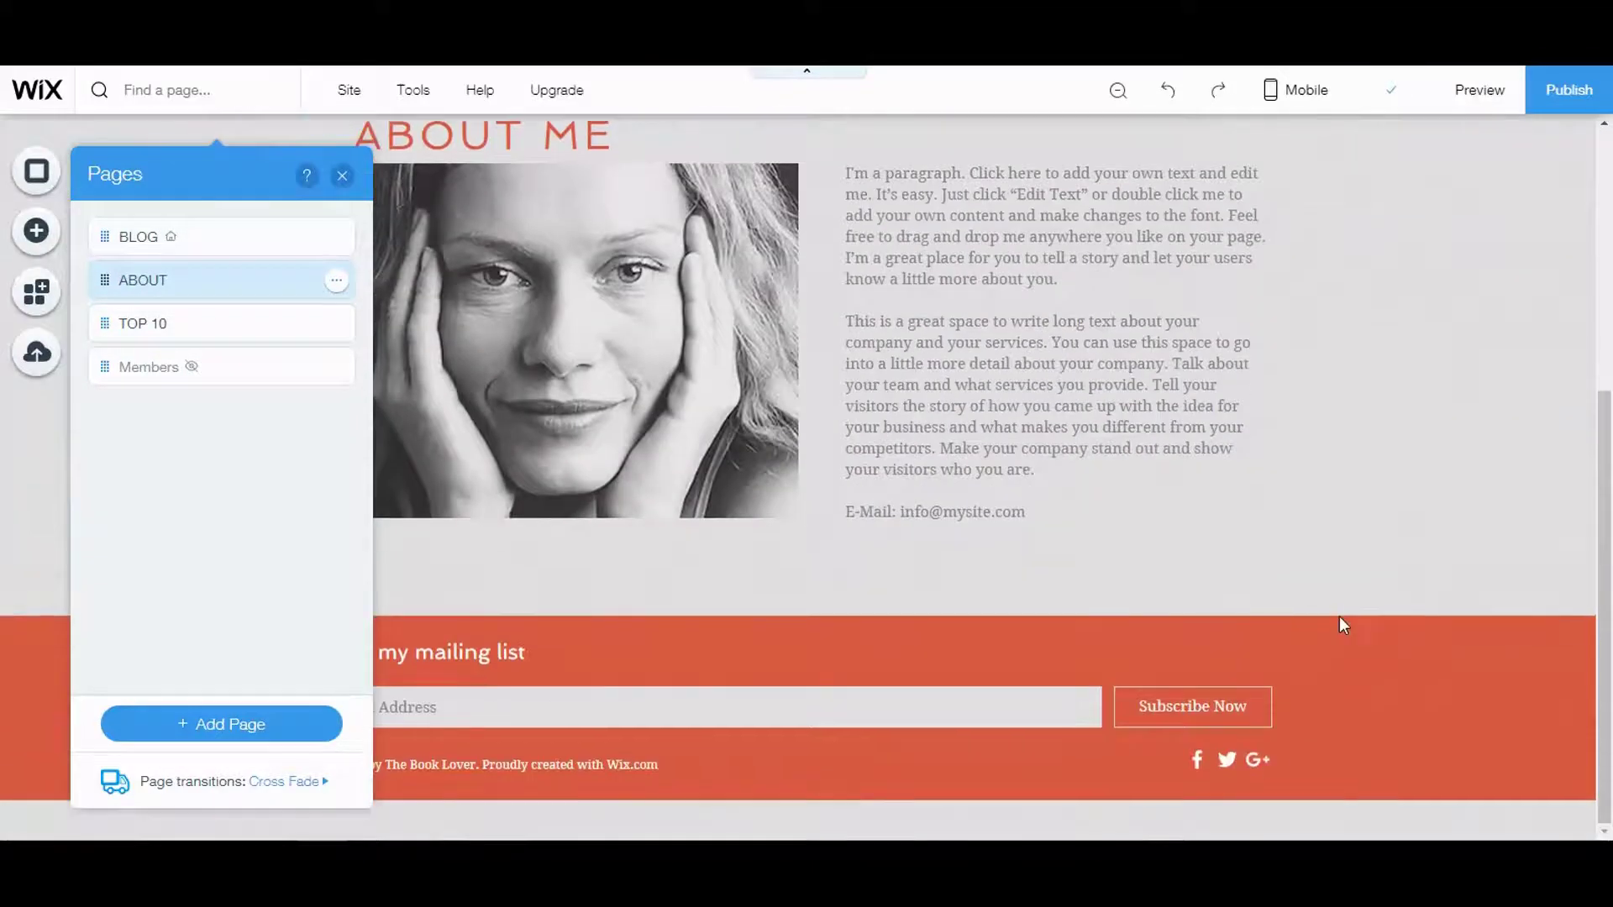
scroll(1335, 616, "up", 5)
scroll(1284, 590, "down", 5)
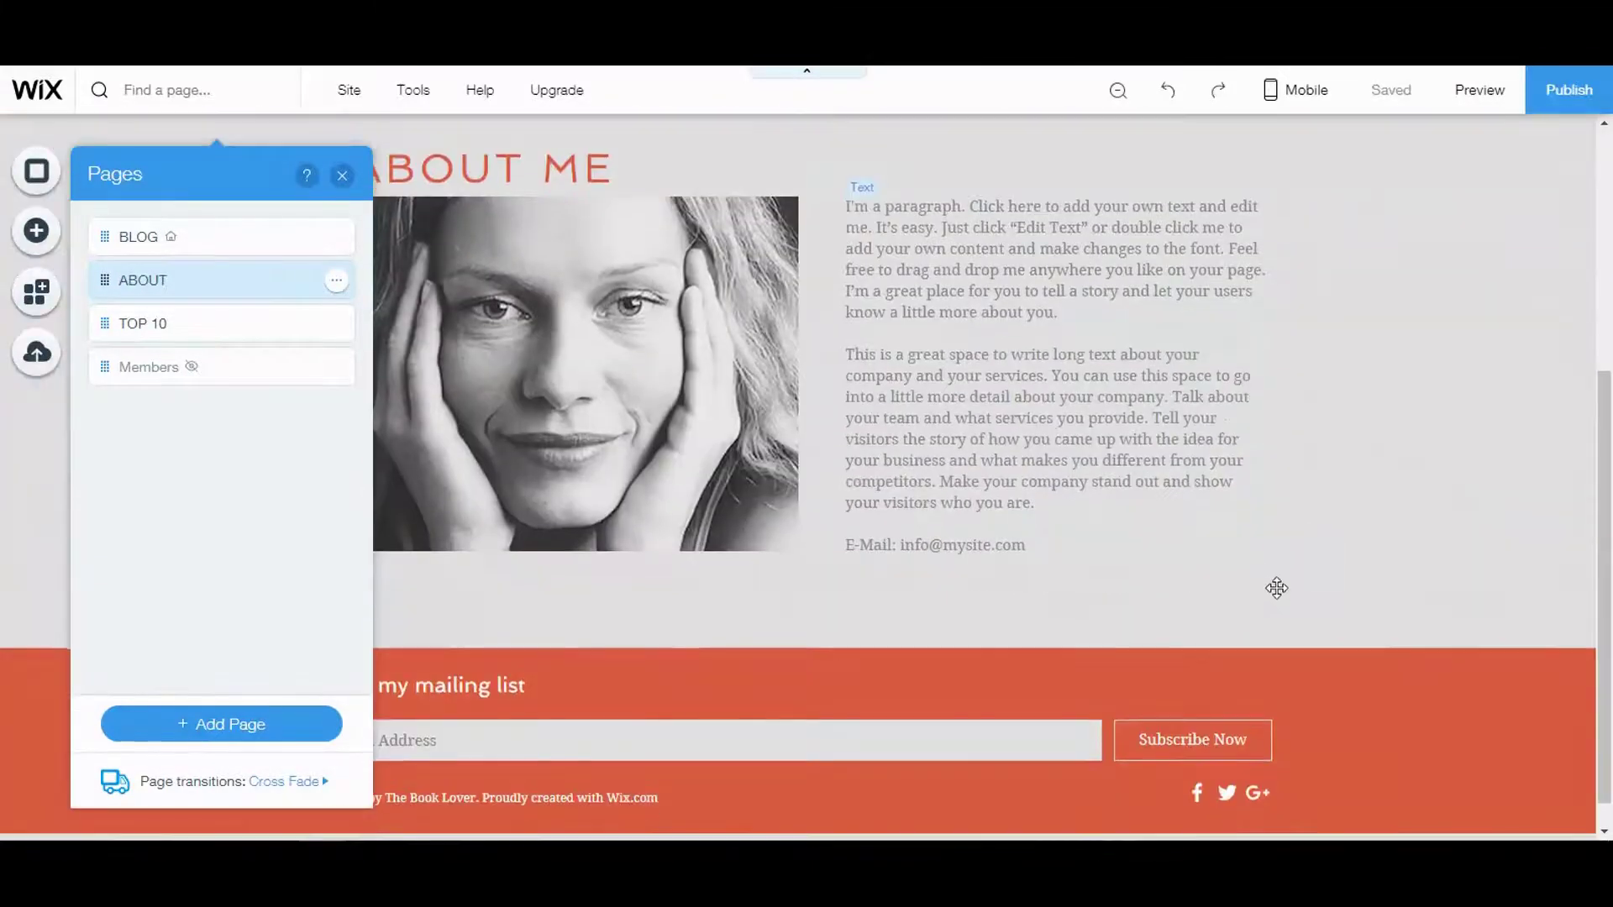
left_click(878, 199)
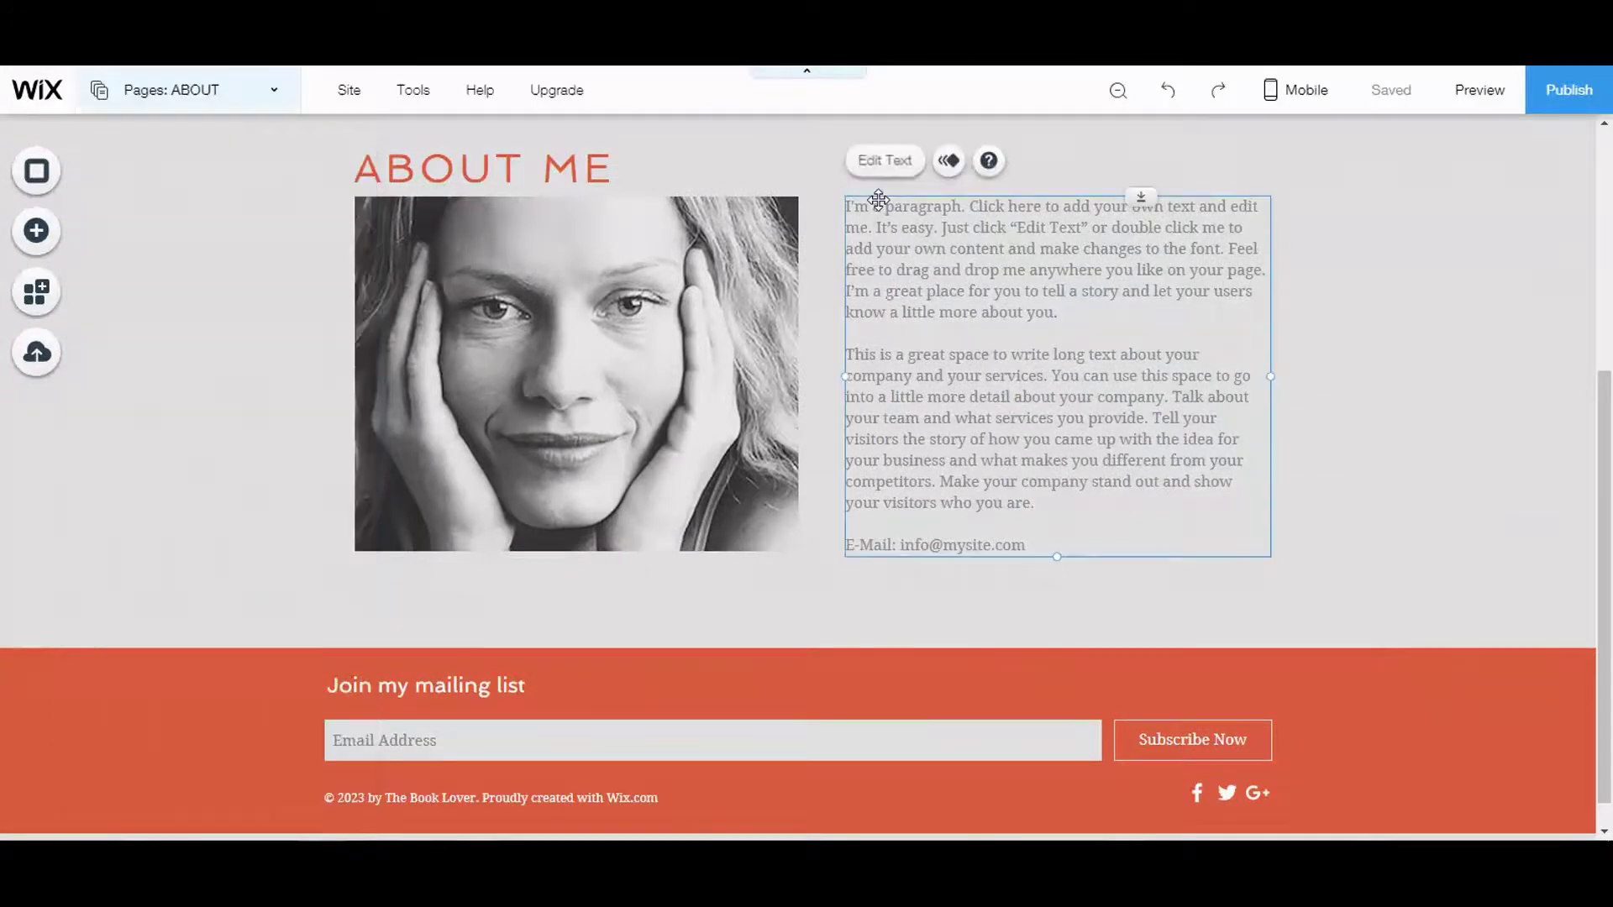
double_click(1043, 504)
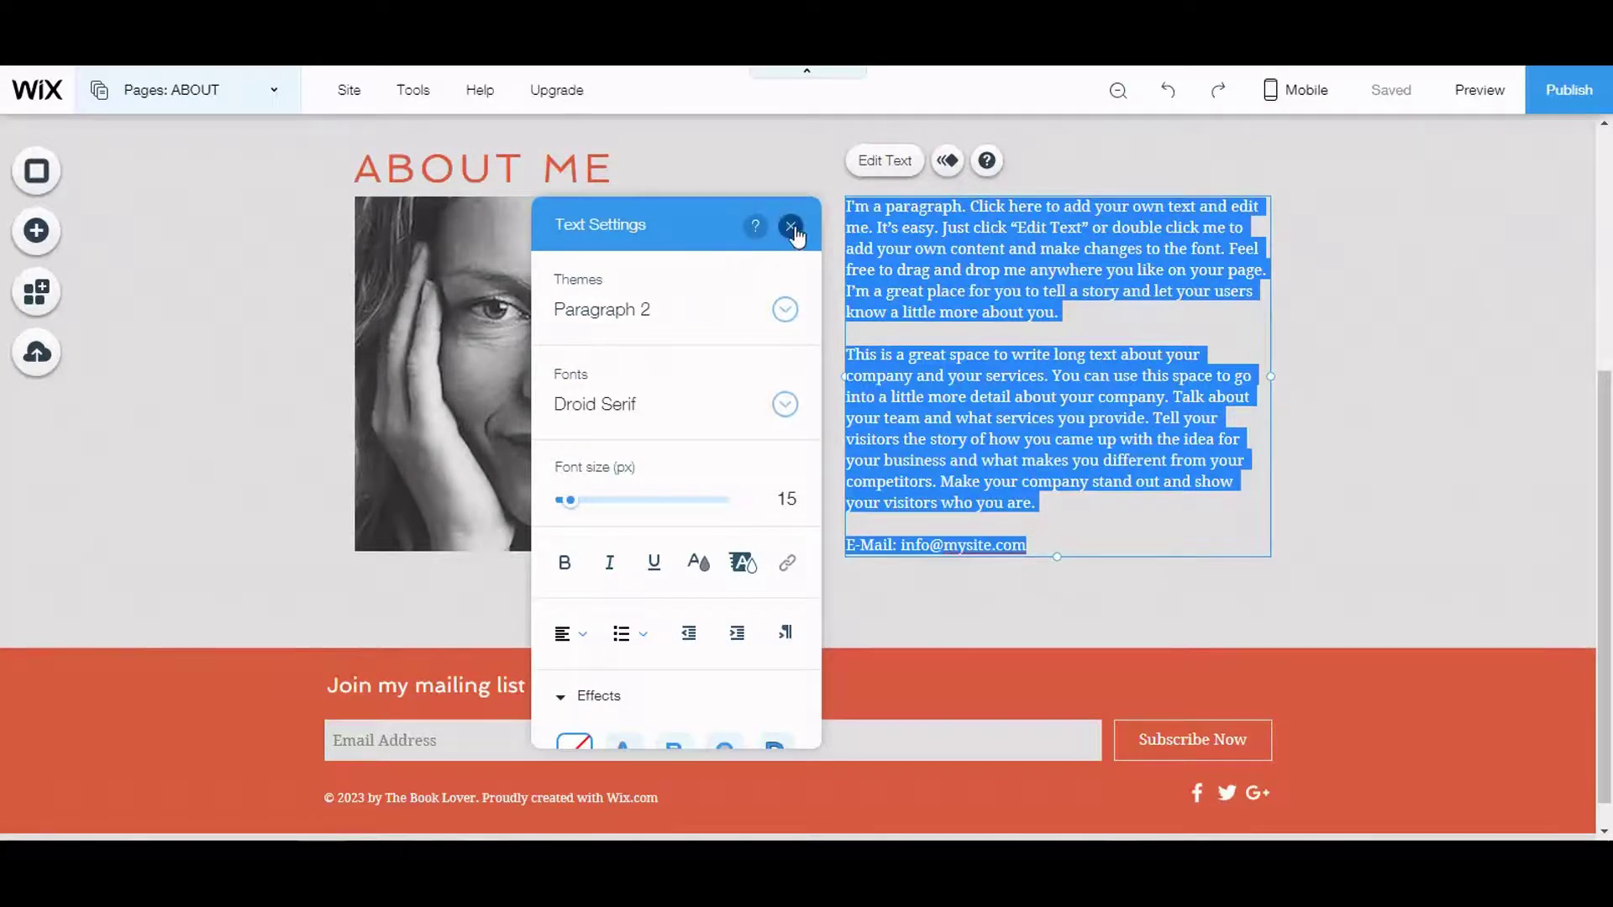
left_click(791, 226)
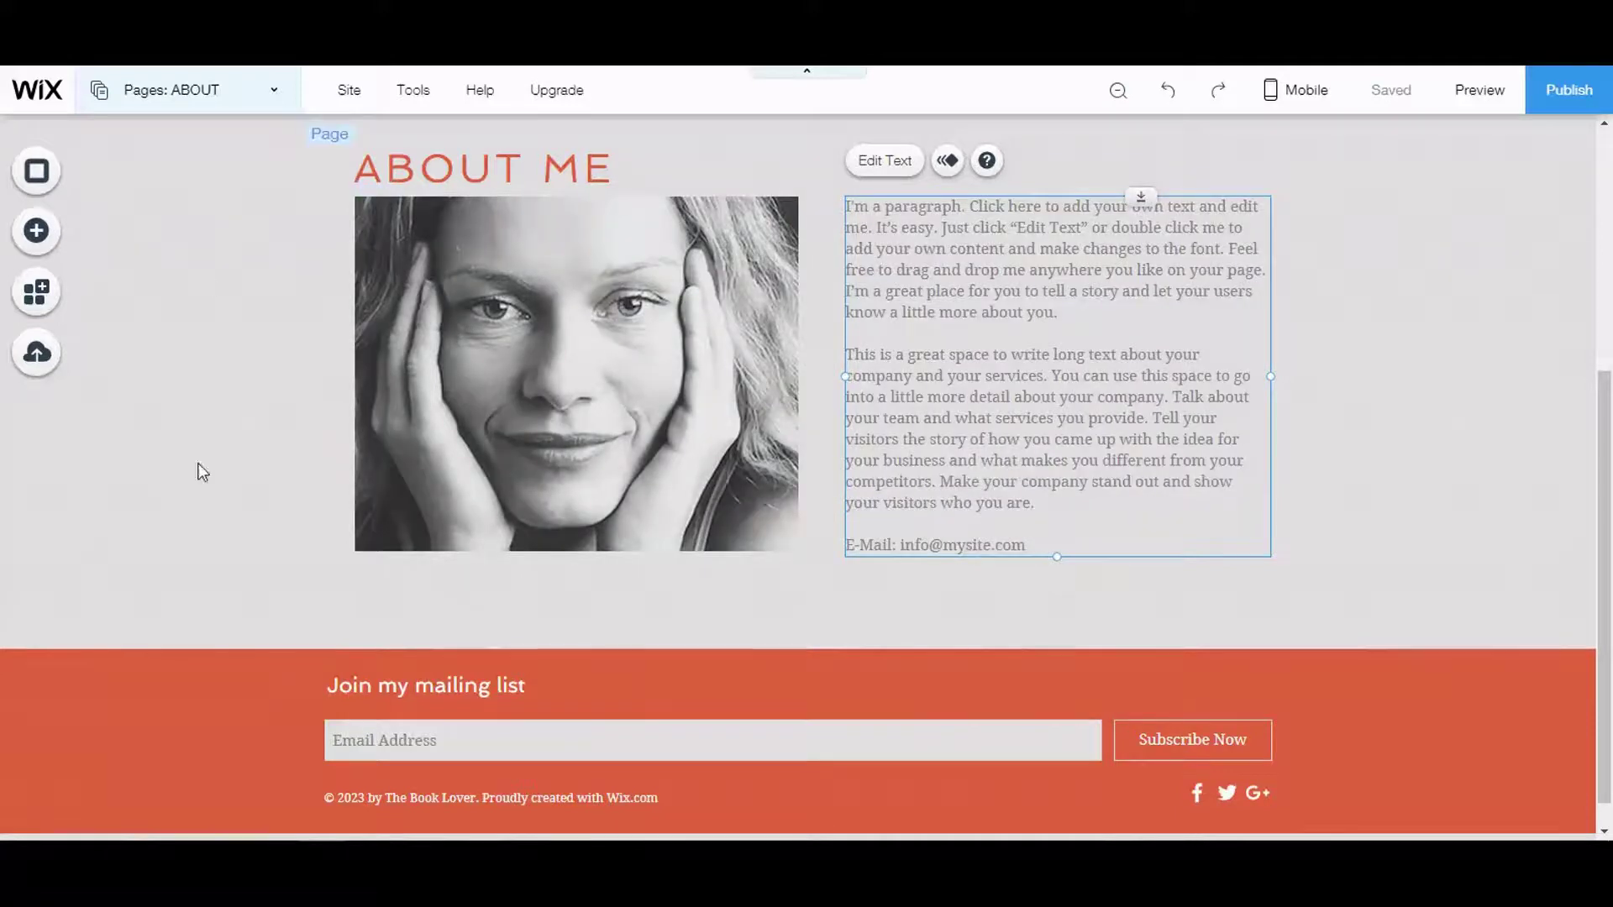
scroll(529, 683, "down", 1)
scroll(1524, 786, "up", 2)
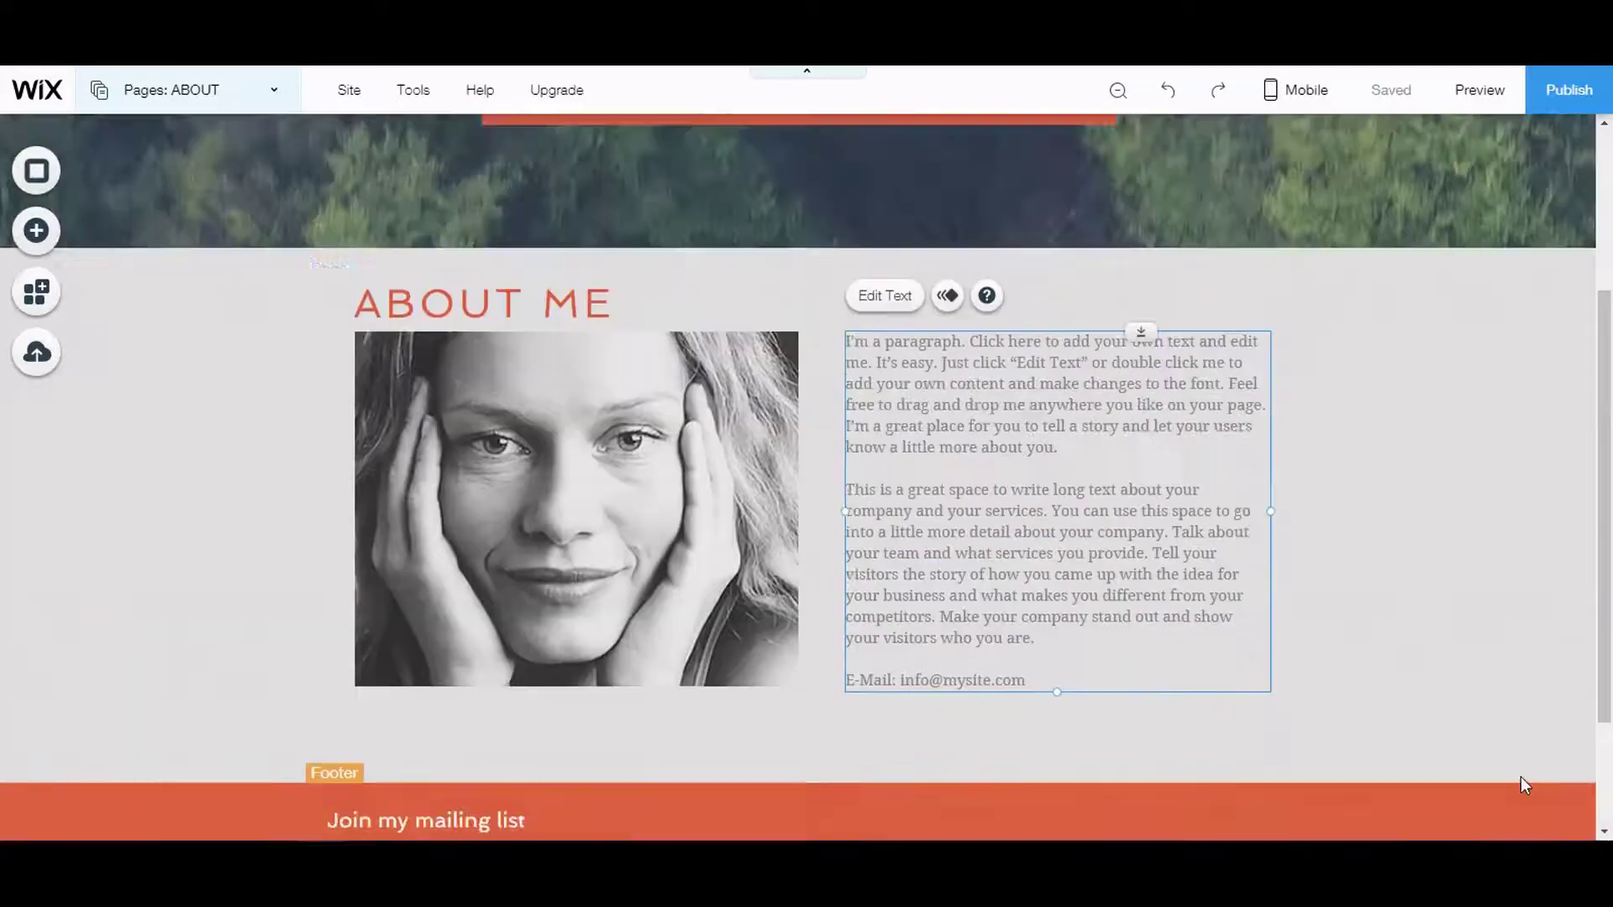
scroll(1525, 786, "up", 4)
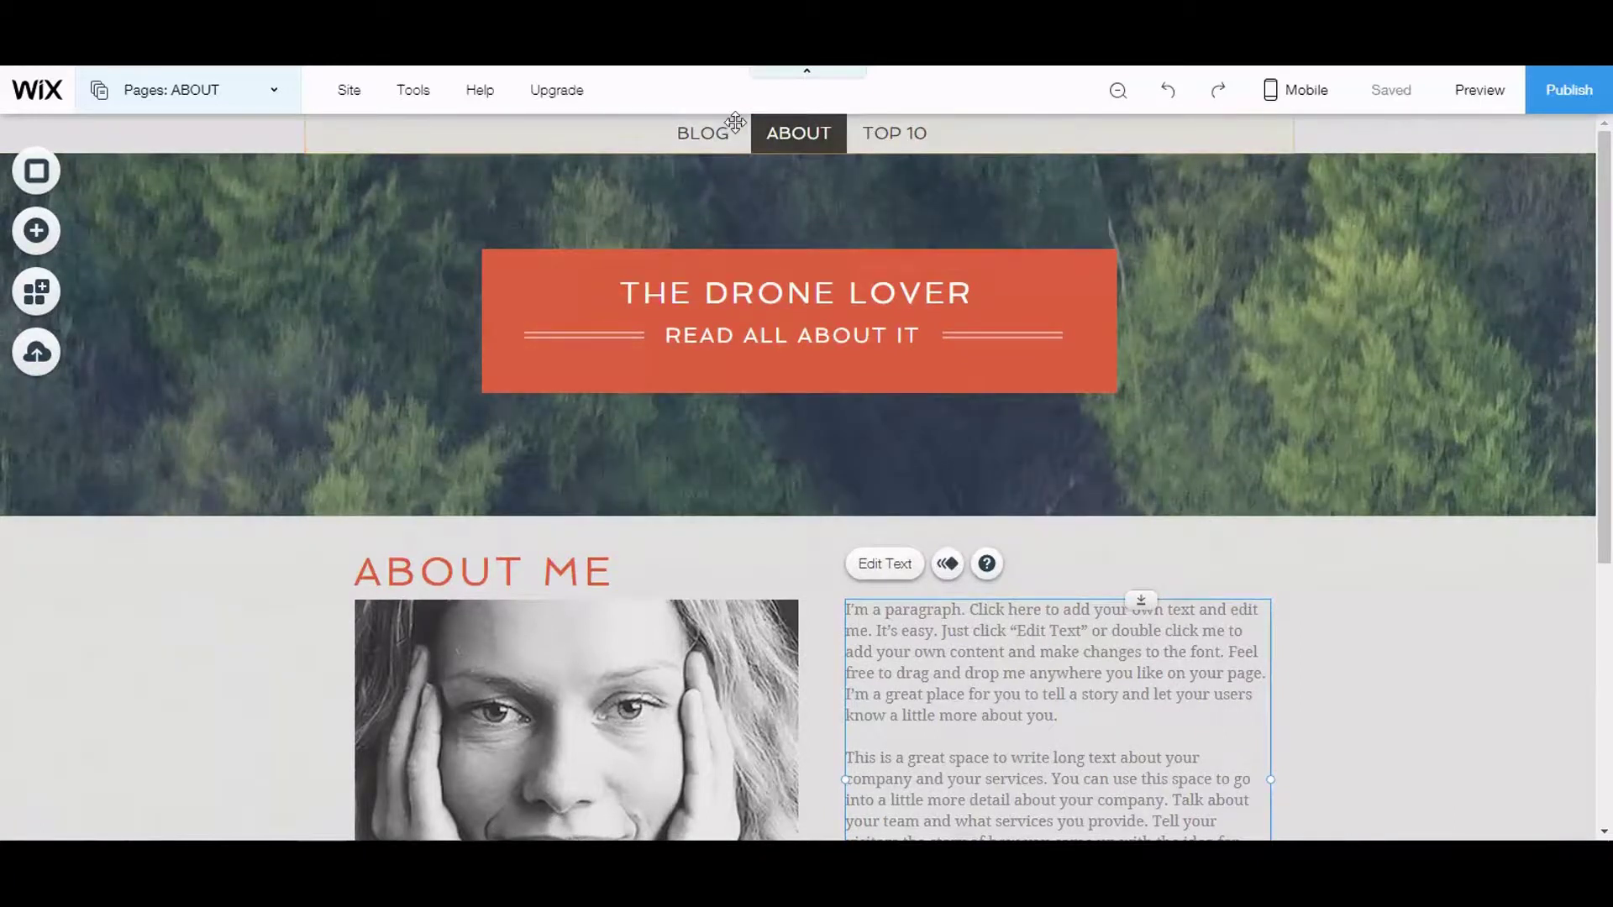
left_click(236, 89)
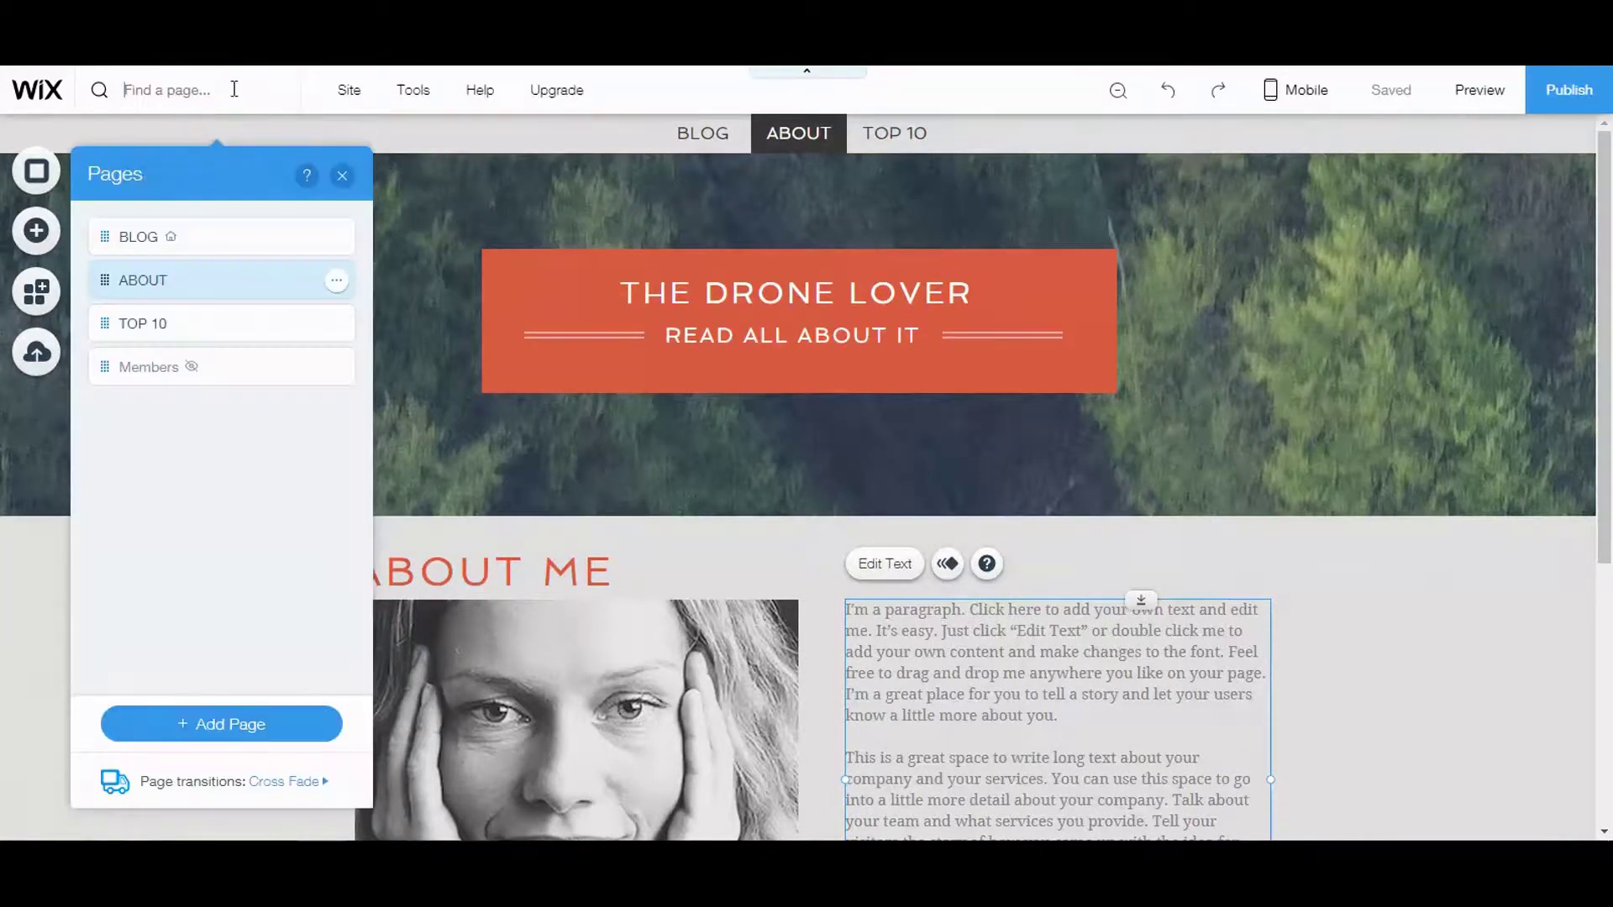
Return to the BLOG page and open Manage Posts for the blog element.
left_click(140, 236)
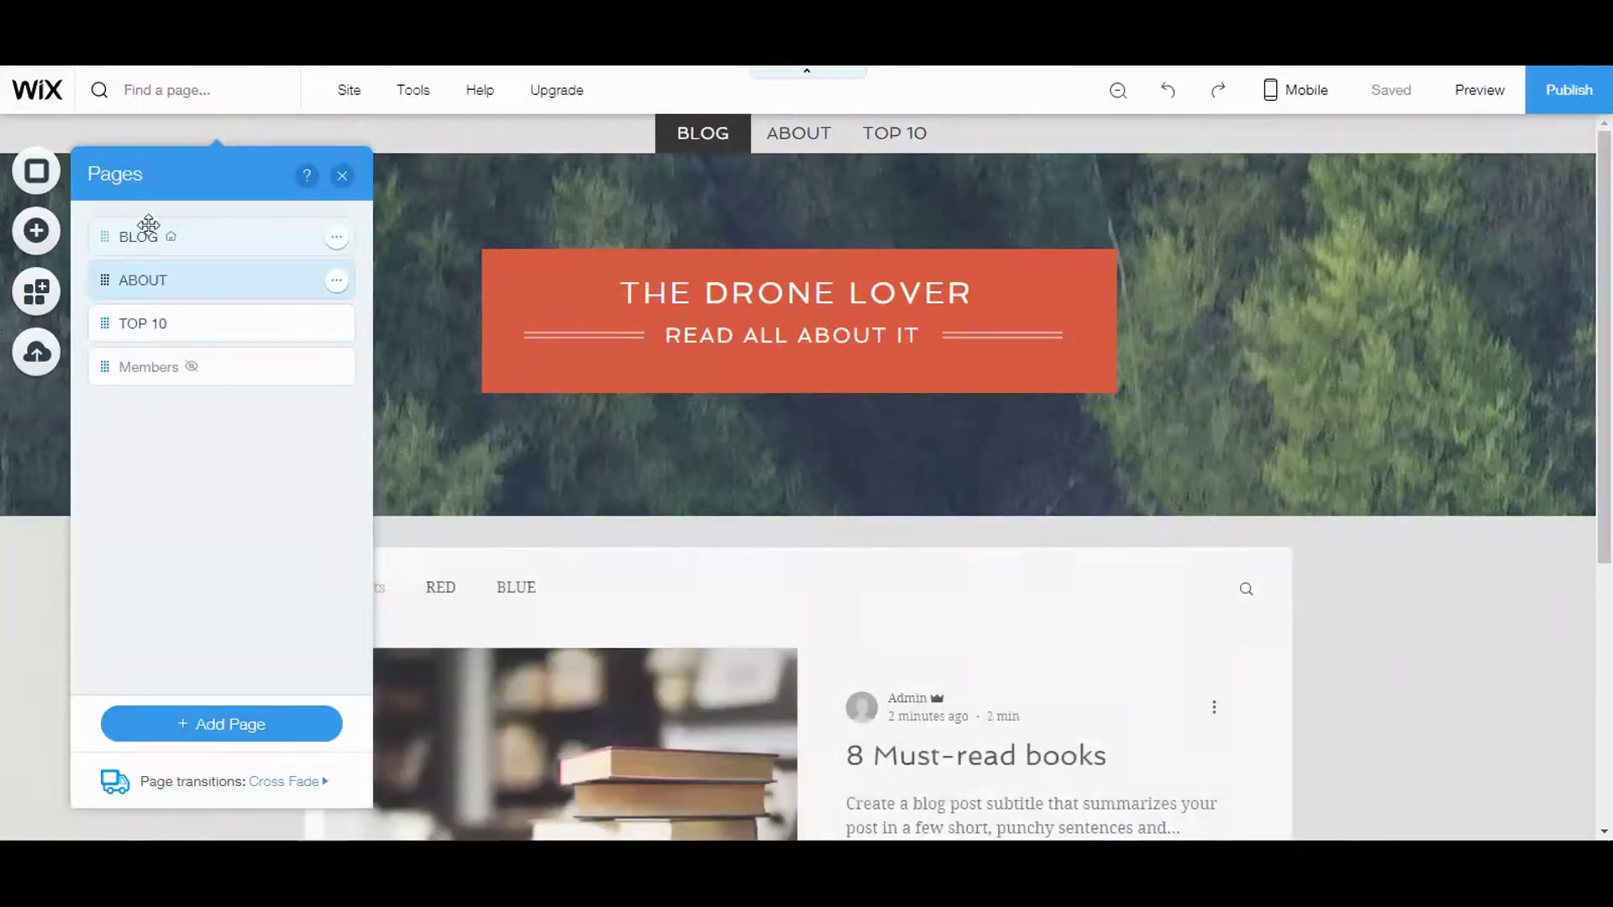
left_click(341, 178)
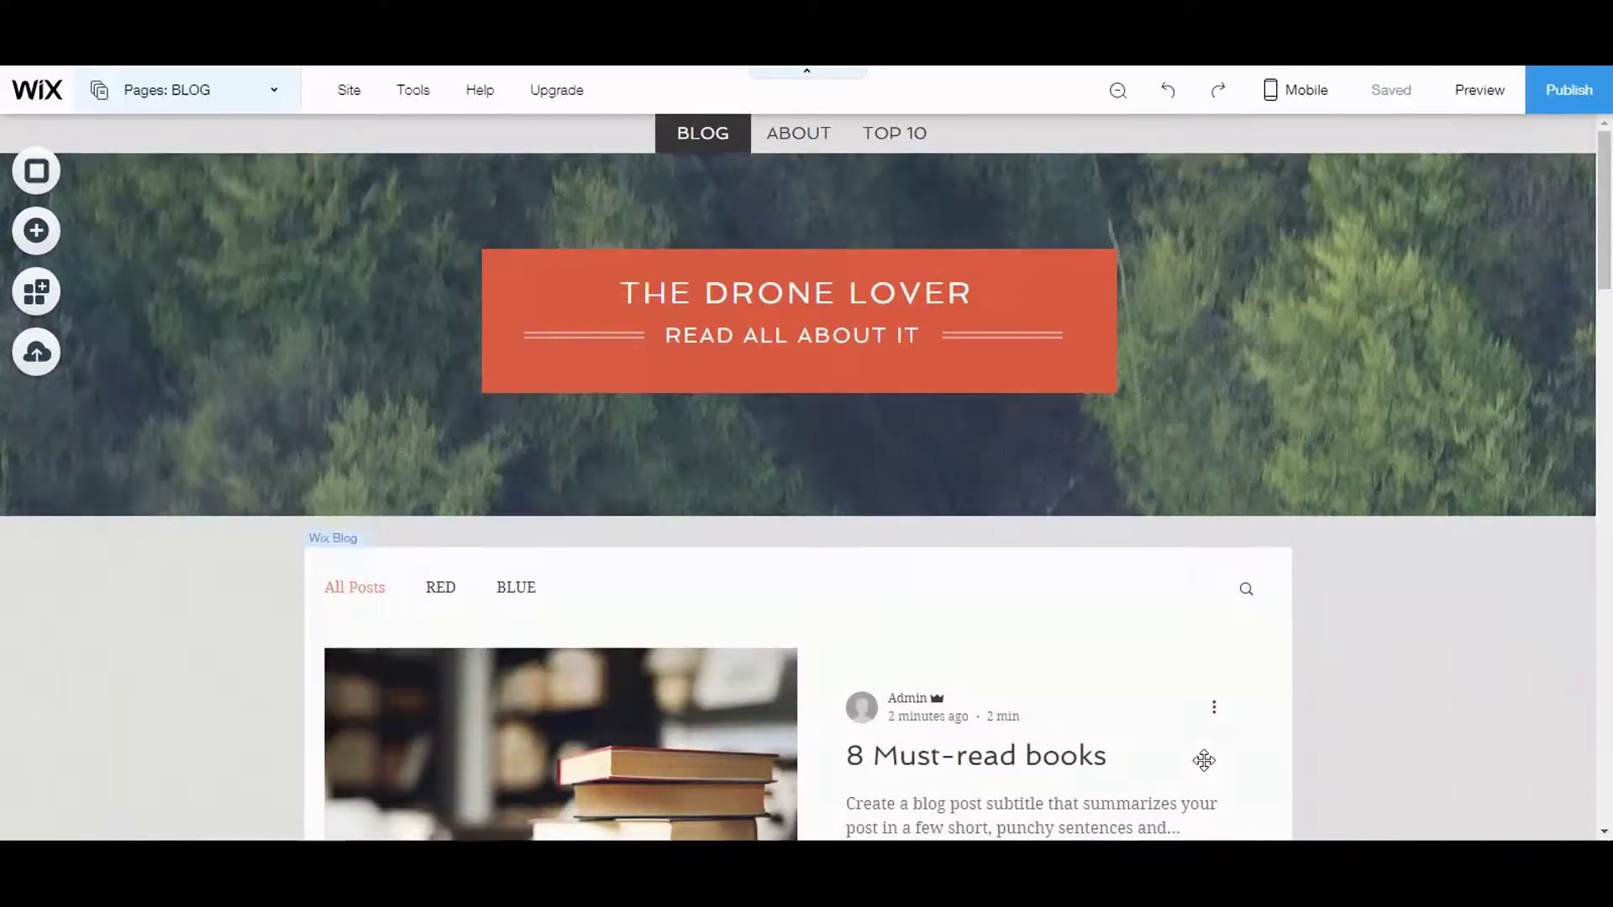
scroll(1512, 706, "down", 2)
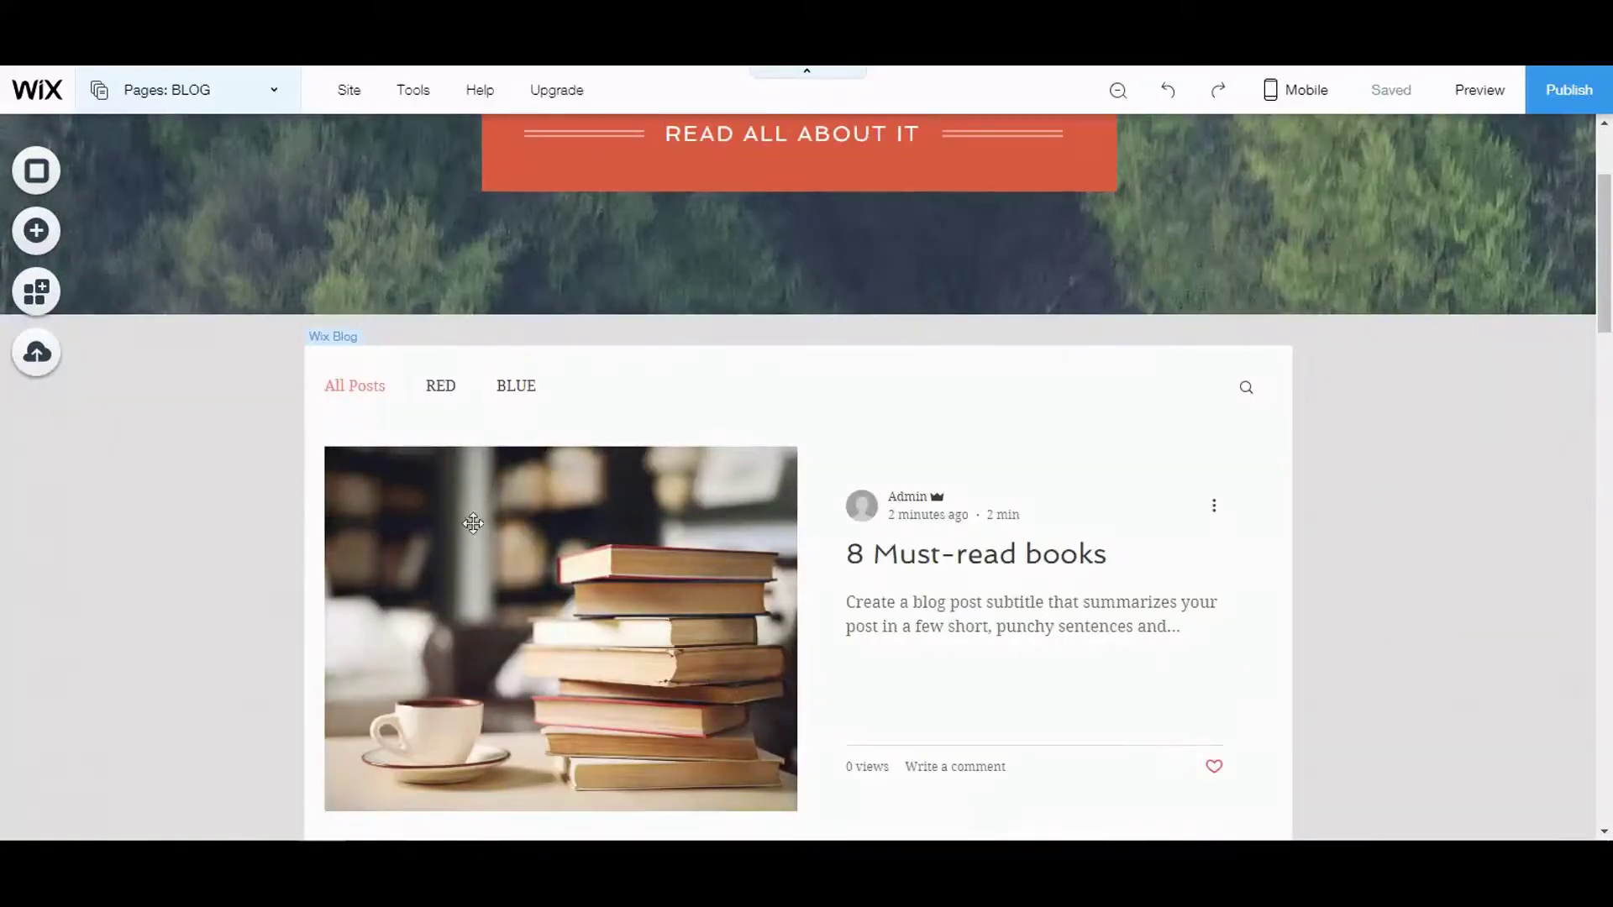
left_click(729, 453)
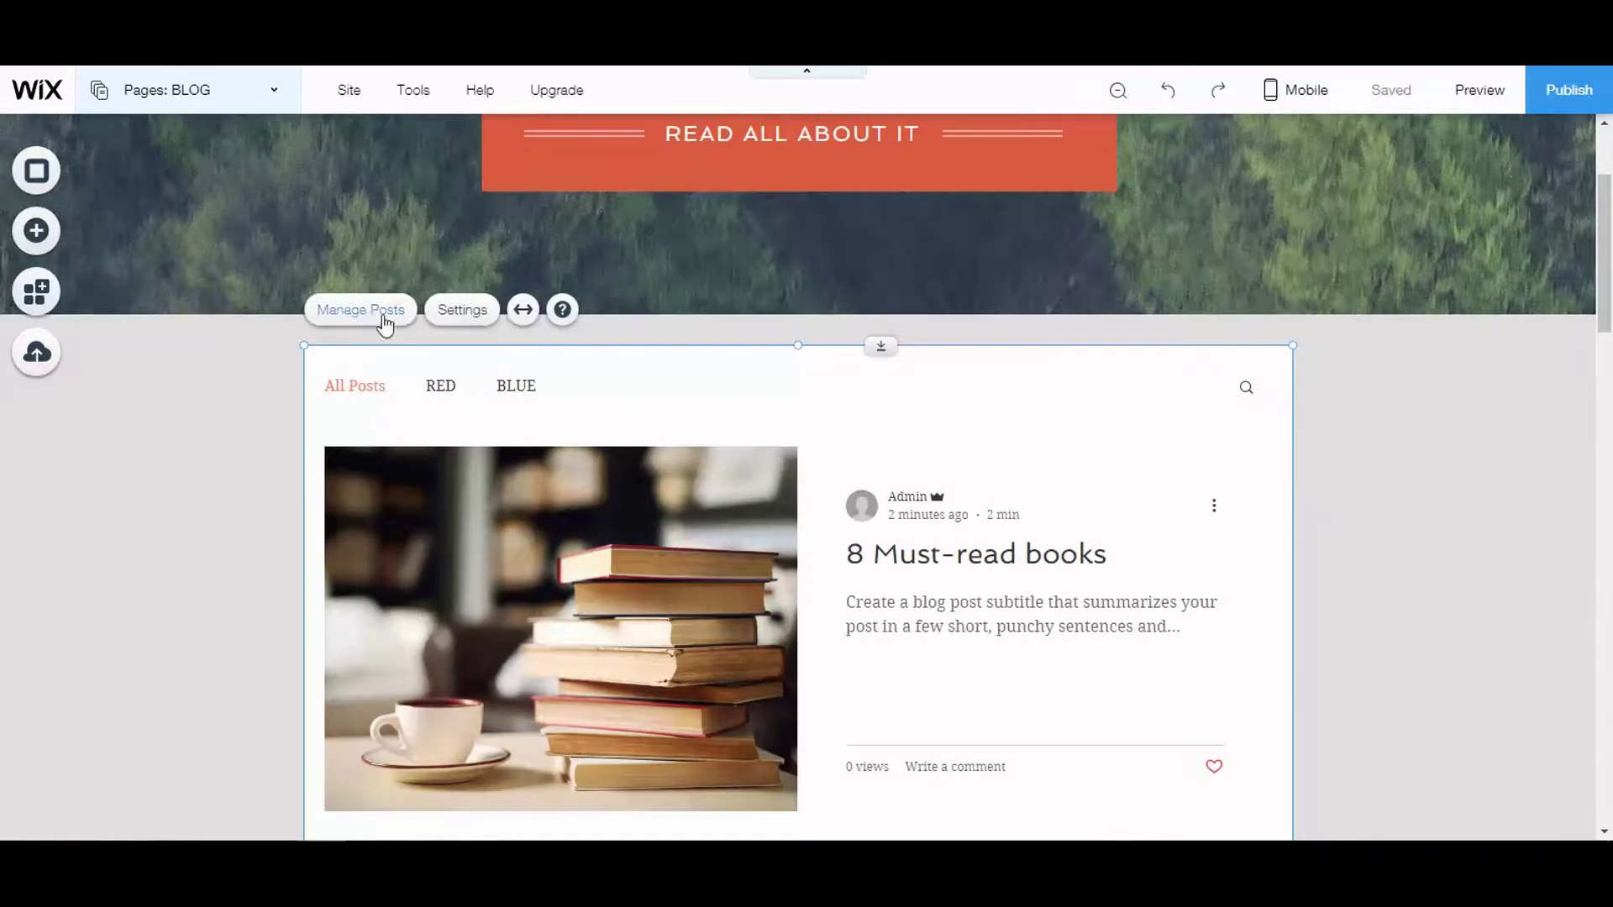
left_click(374, 313)
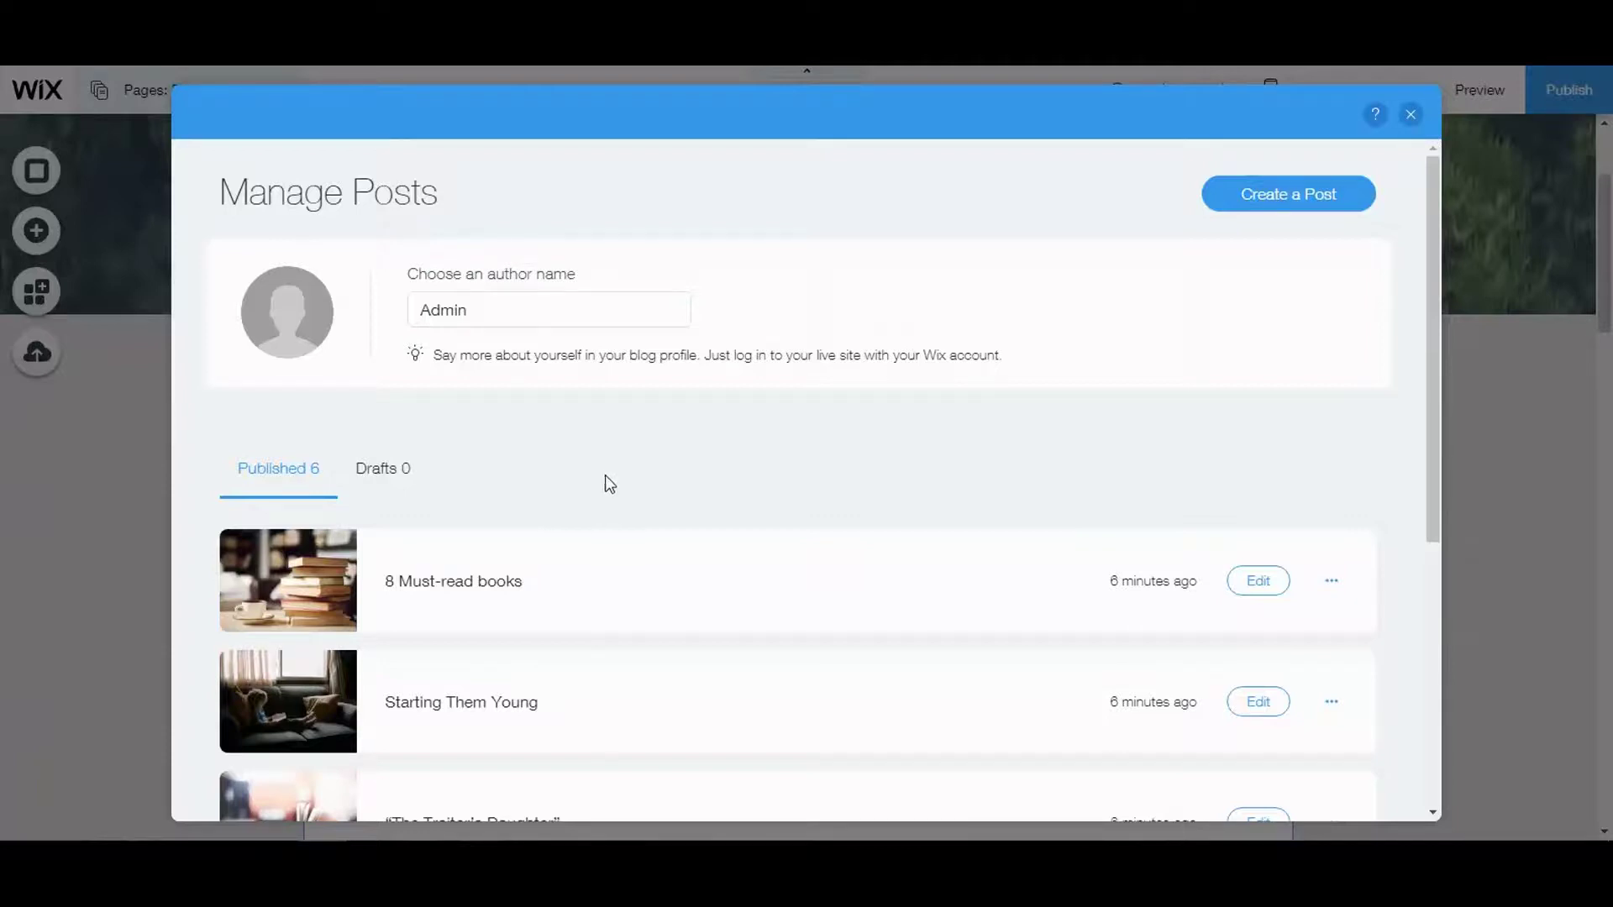
Open the actions menu for the first post, 8 Must-read books.
scroll(1123, 432, "down", 5)
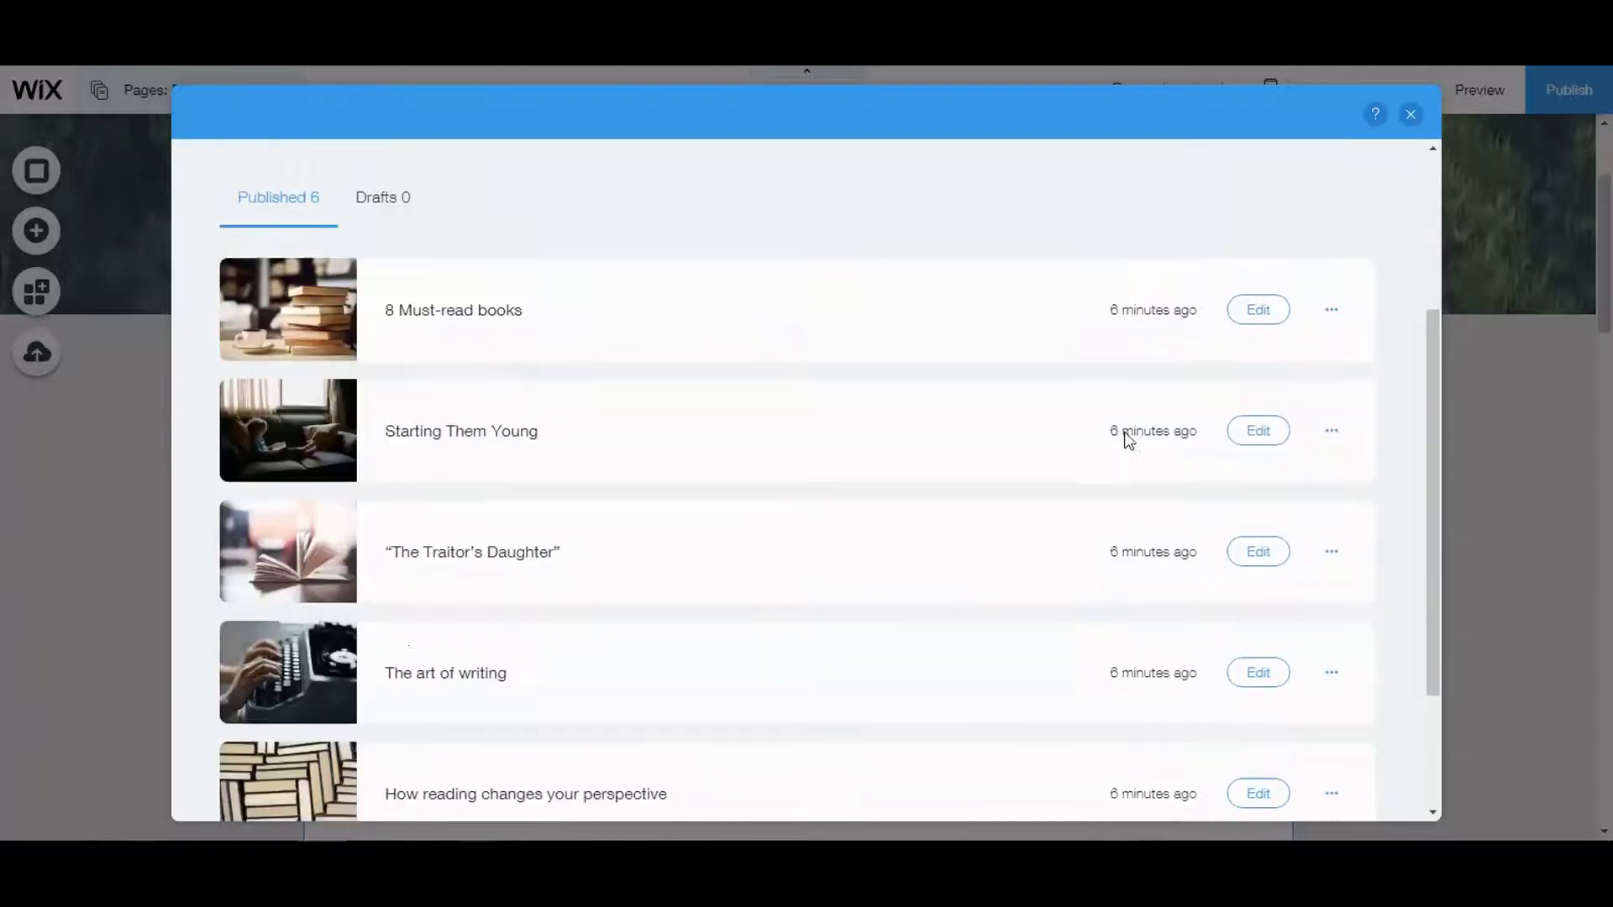
scroll(884, 705, "up", 5)
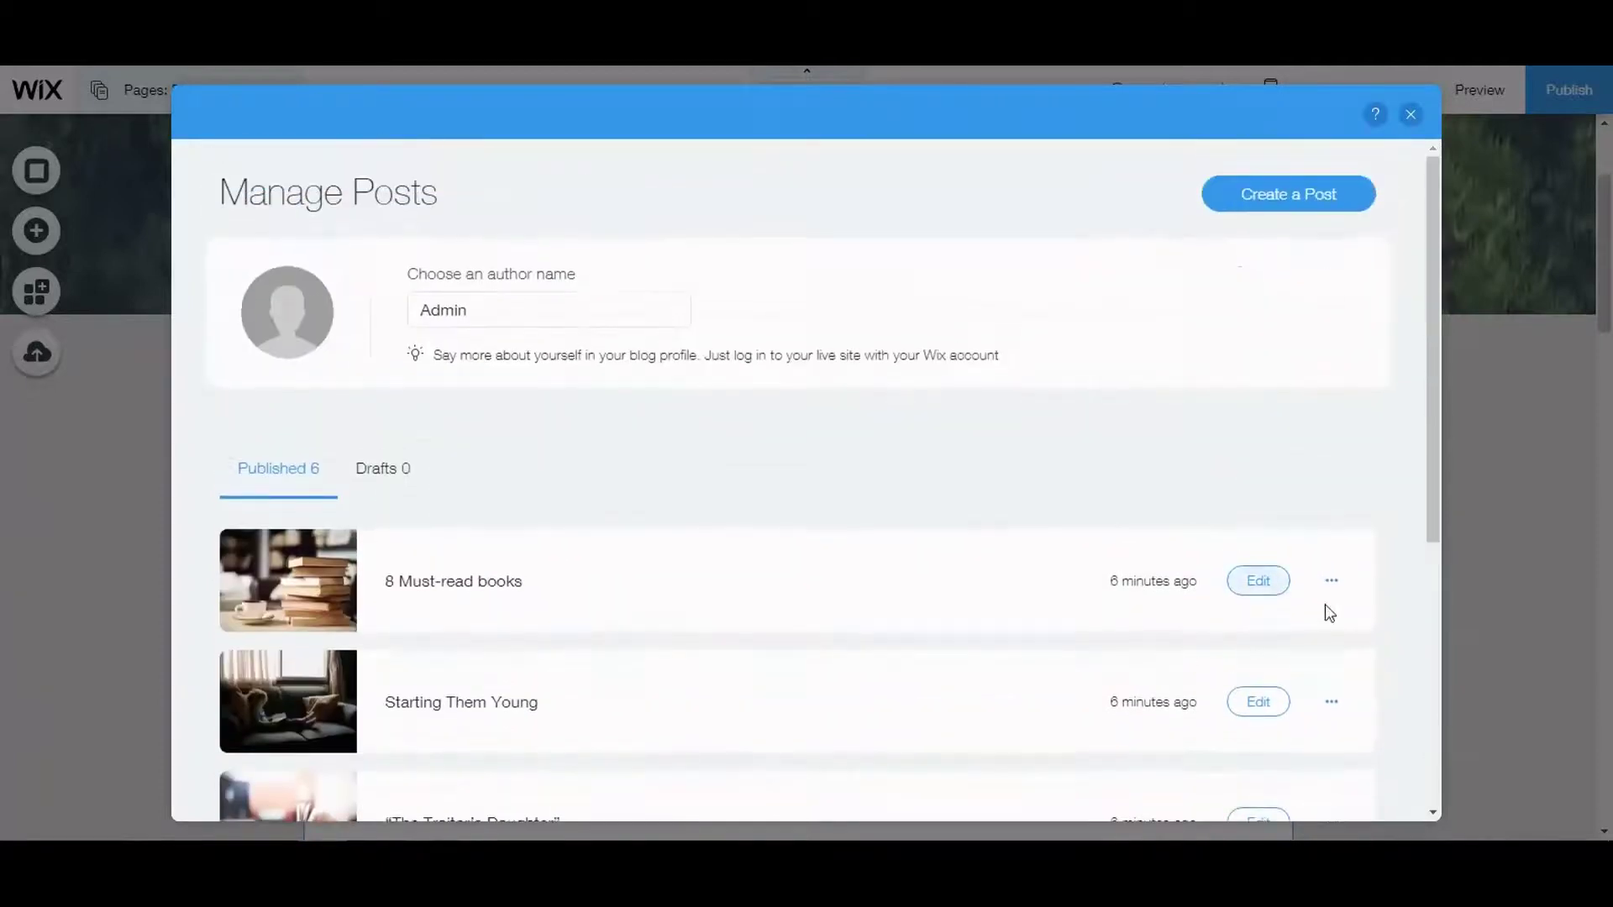
left_click(1332, 584)
left_click(1332, 585)
left_click(1336, 585)
Open the 8 Must-read books post and delete its book photo.
left_click(1250, 588)
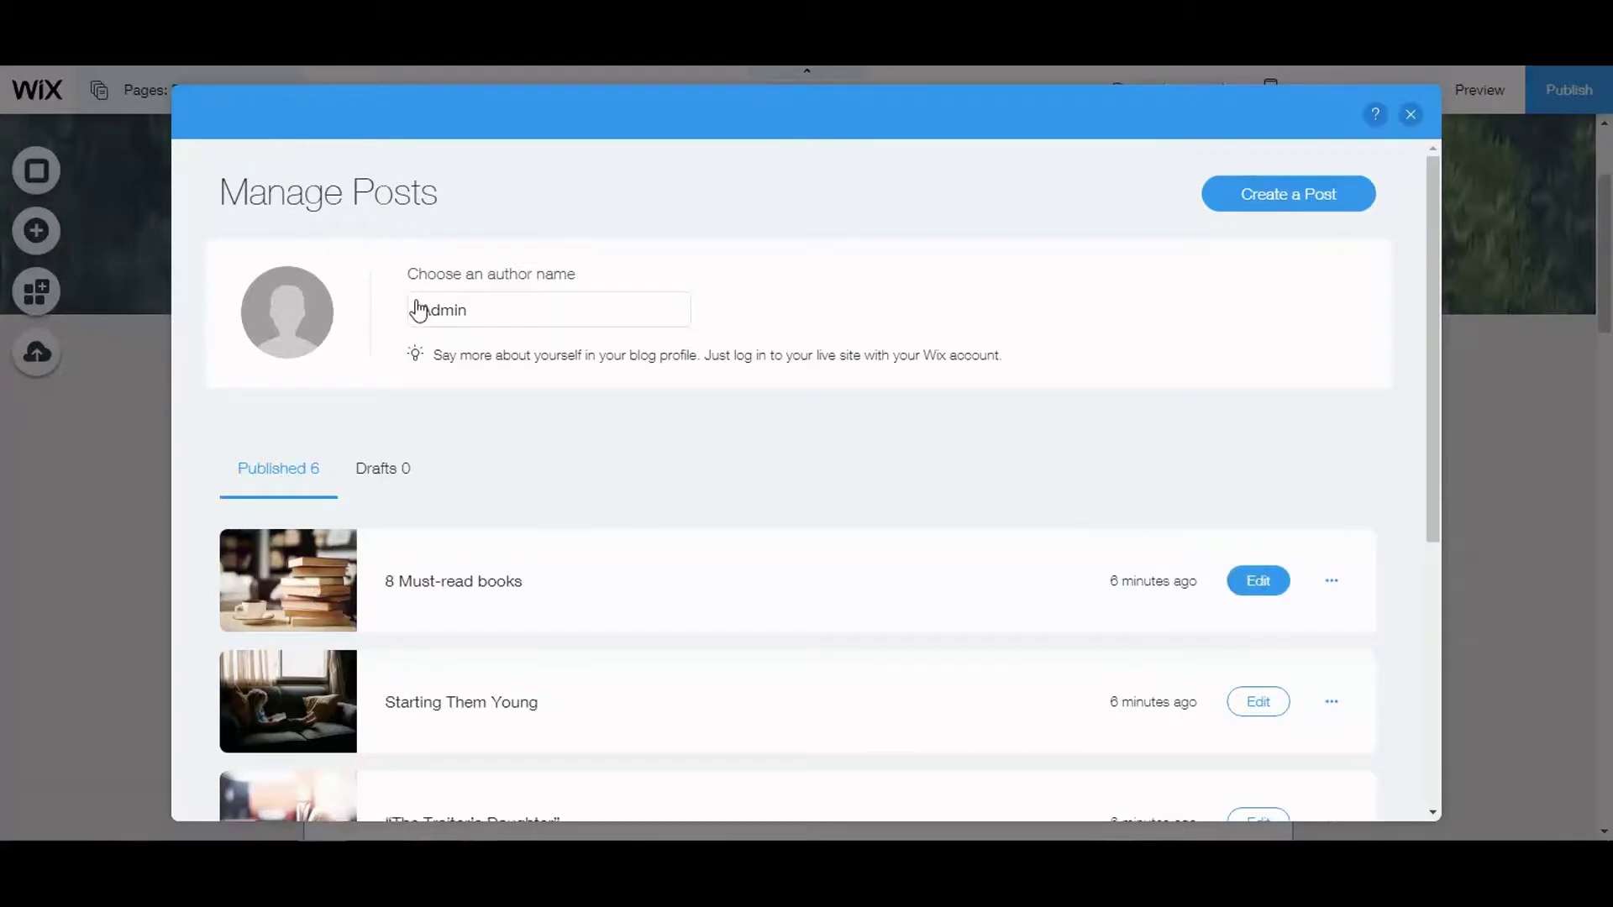
scroll(956, 597, "down", 3)
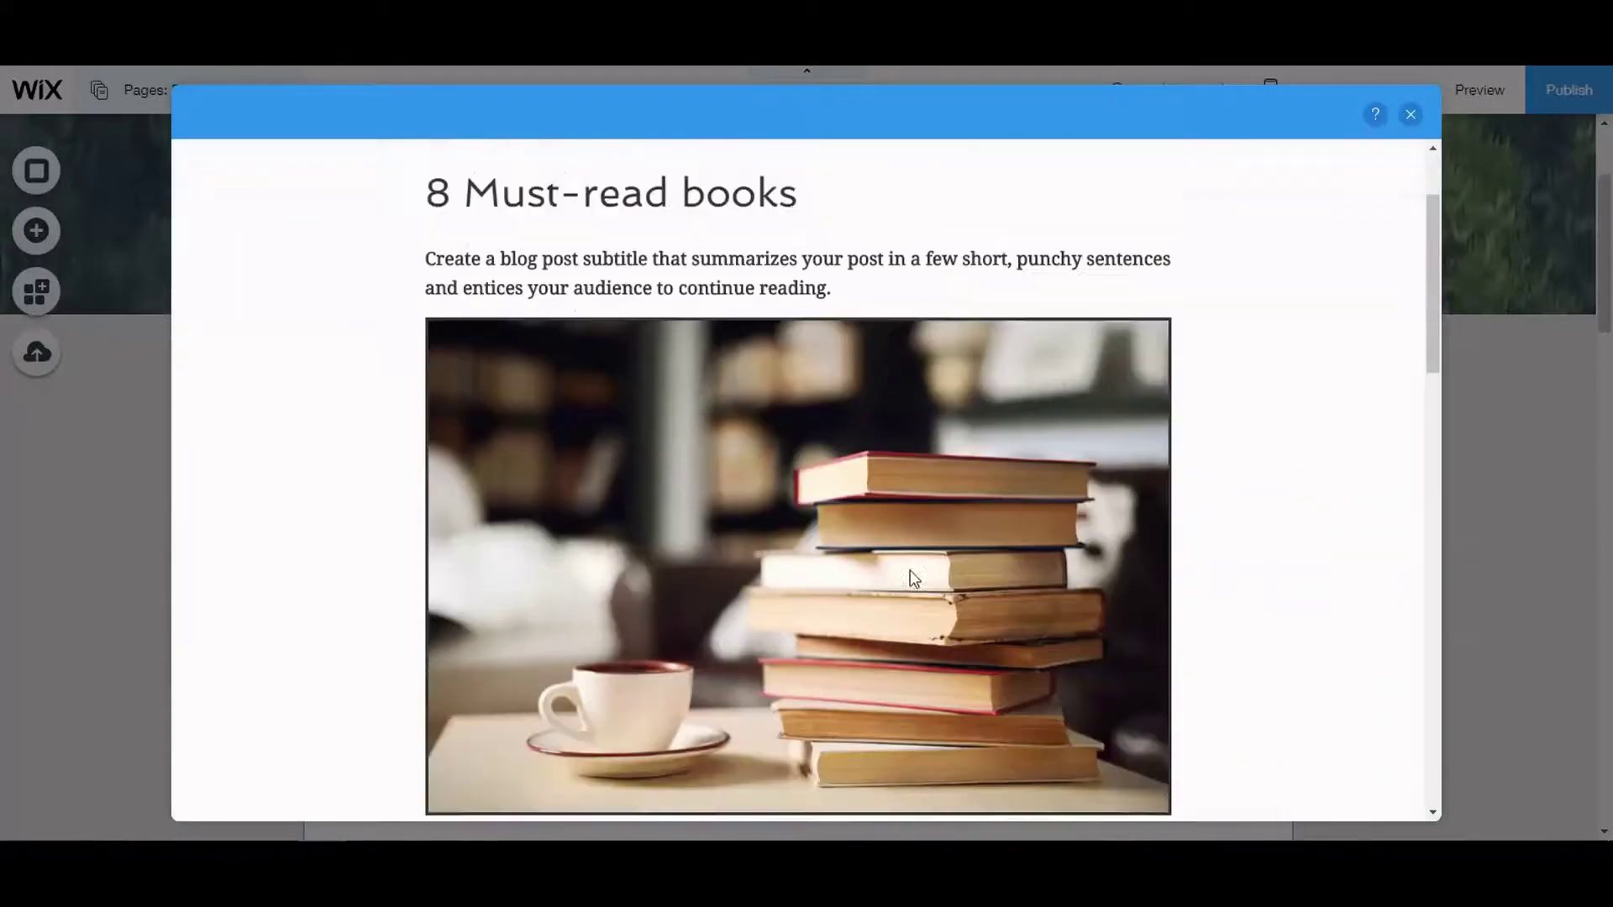
left_click(919, 532)
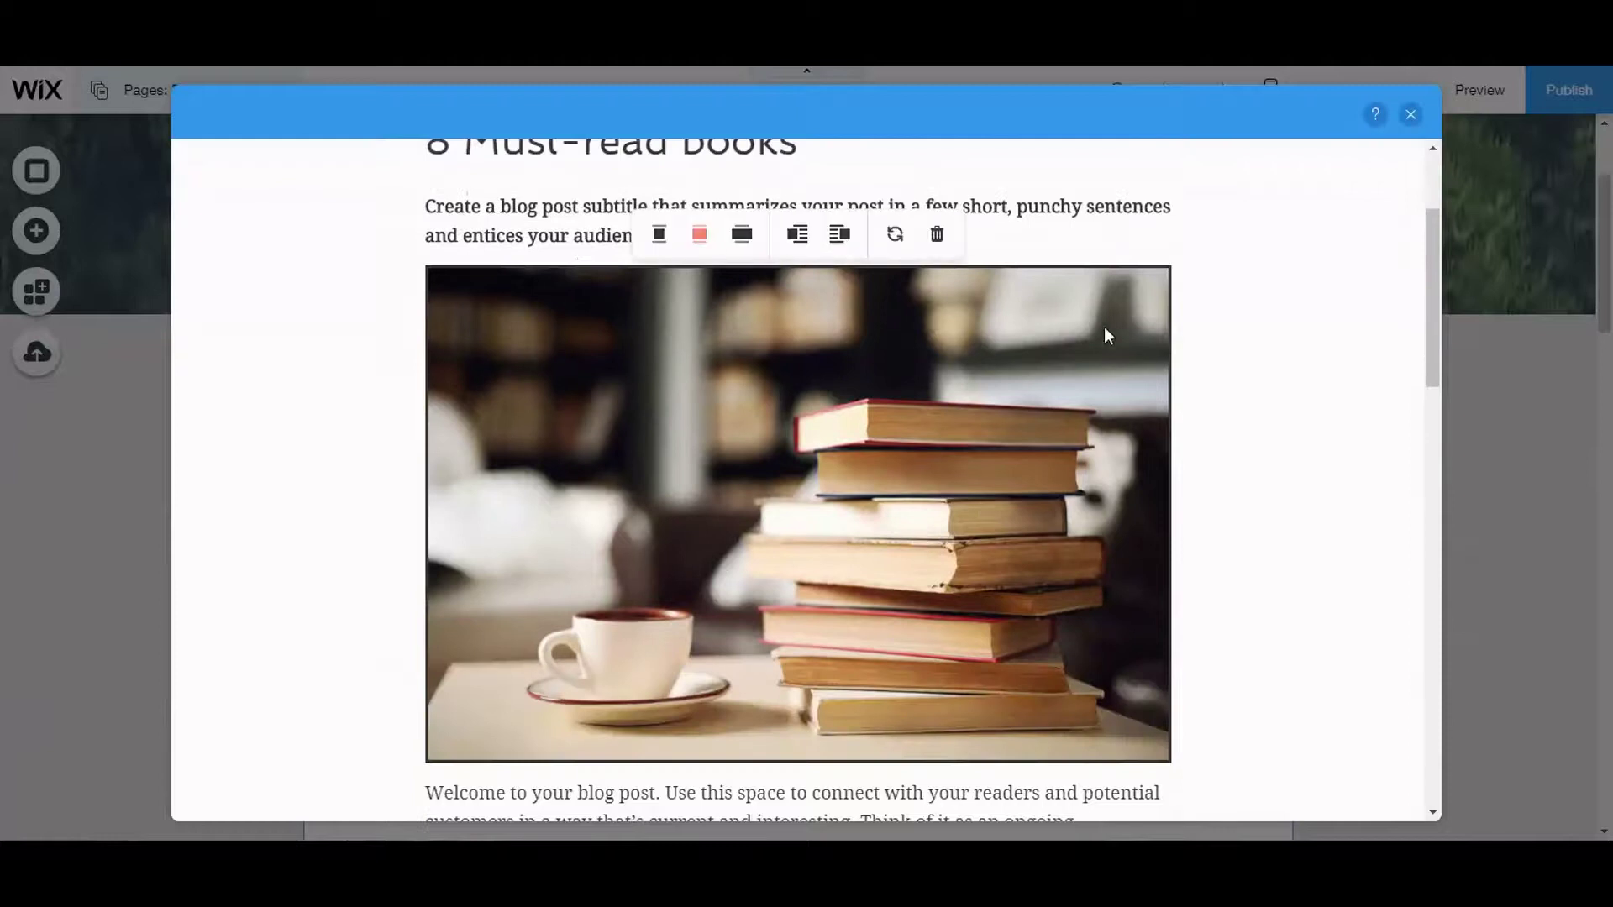
left_click(937, 235)
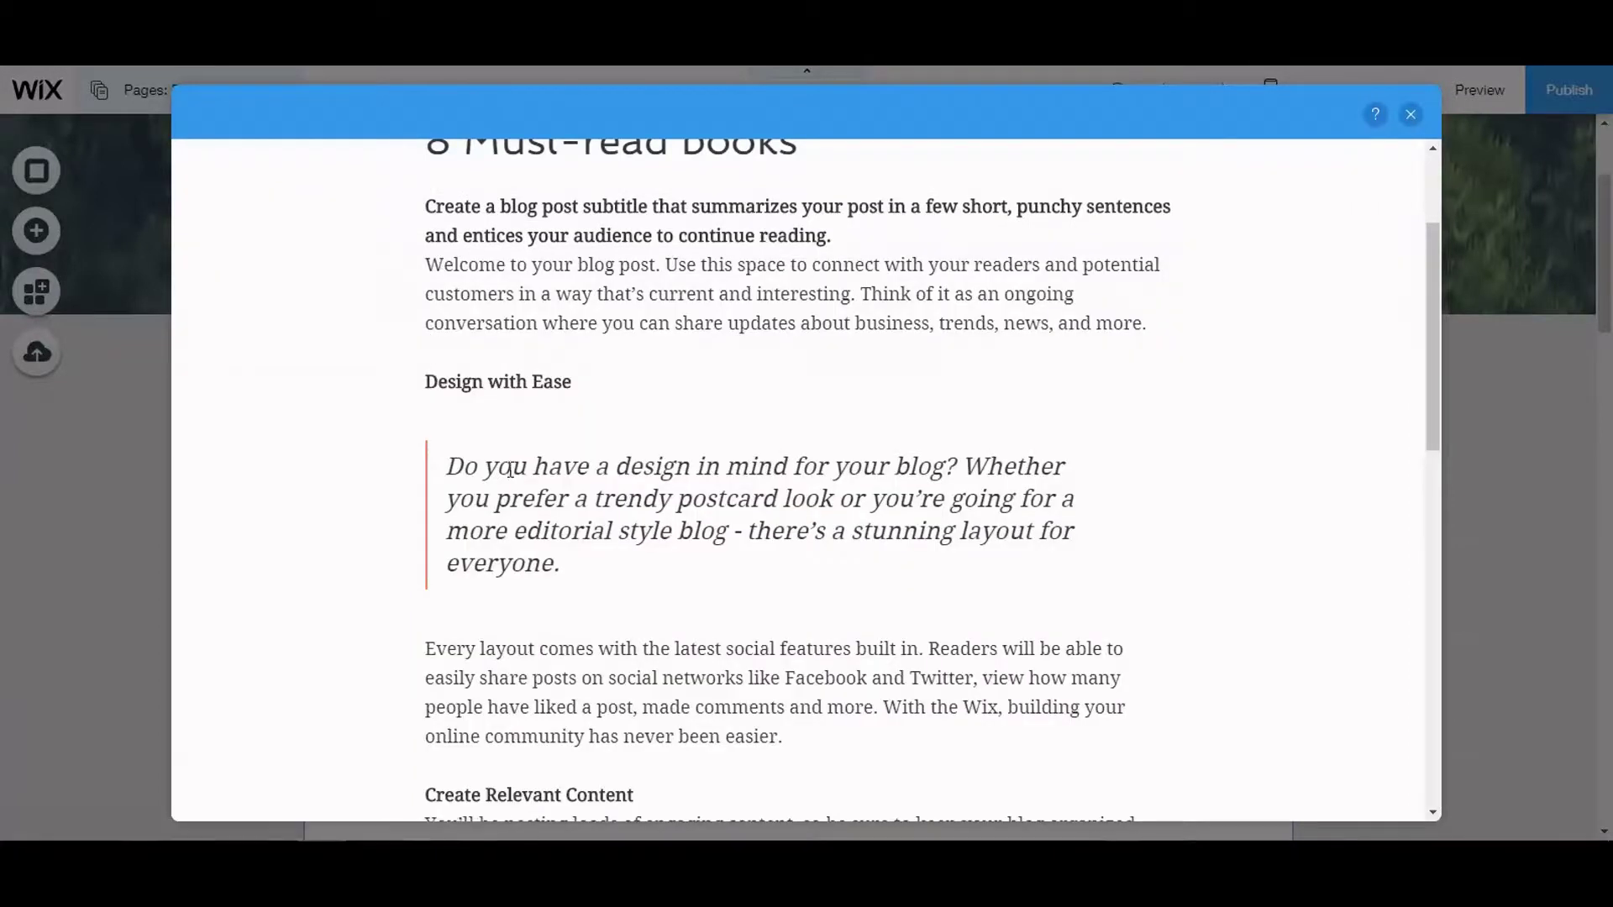
Insert the white and black drone photo from the image library into the post.
scroll(547, 667, "down", 8)
scroll(550, 726, "down", 4)
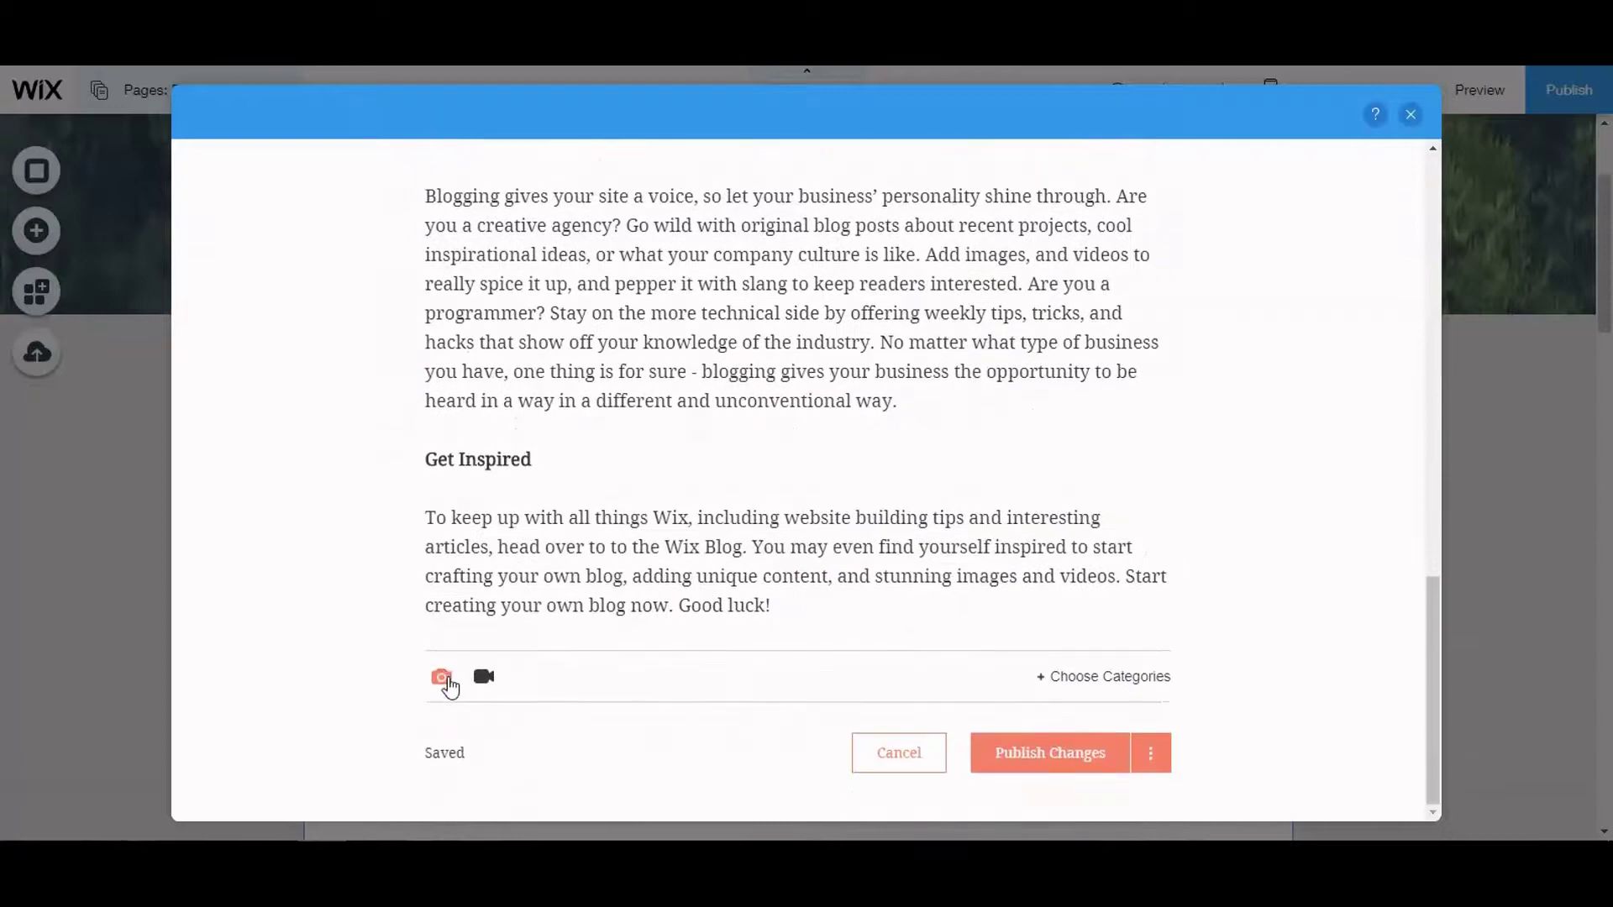
left_click(441, 676)
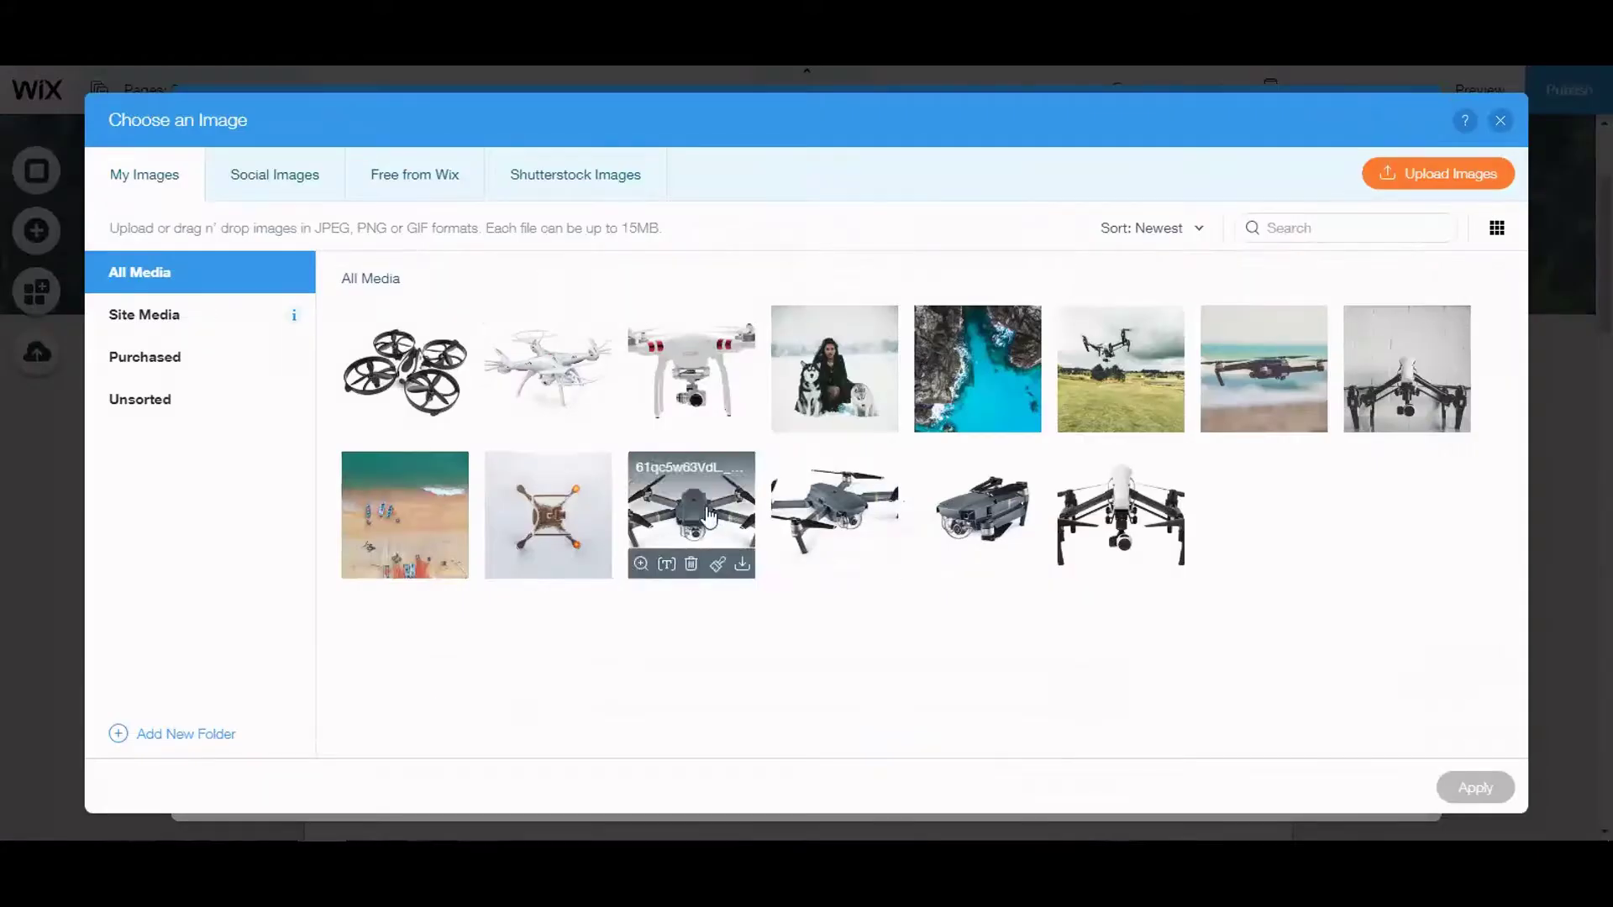
mouse_move(1092, 508)
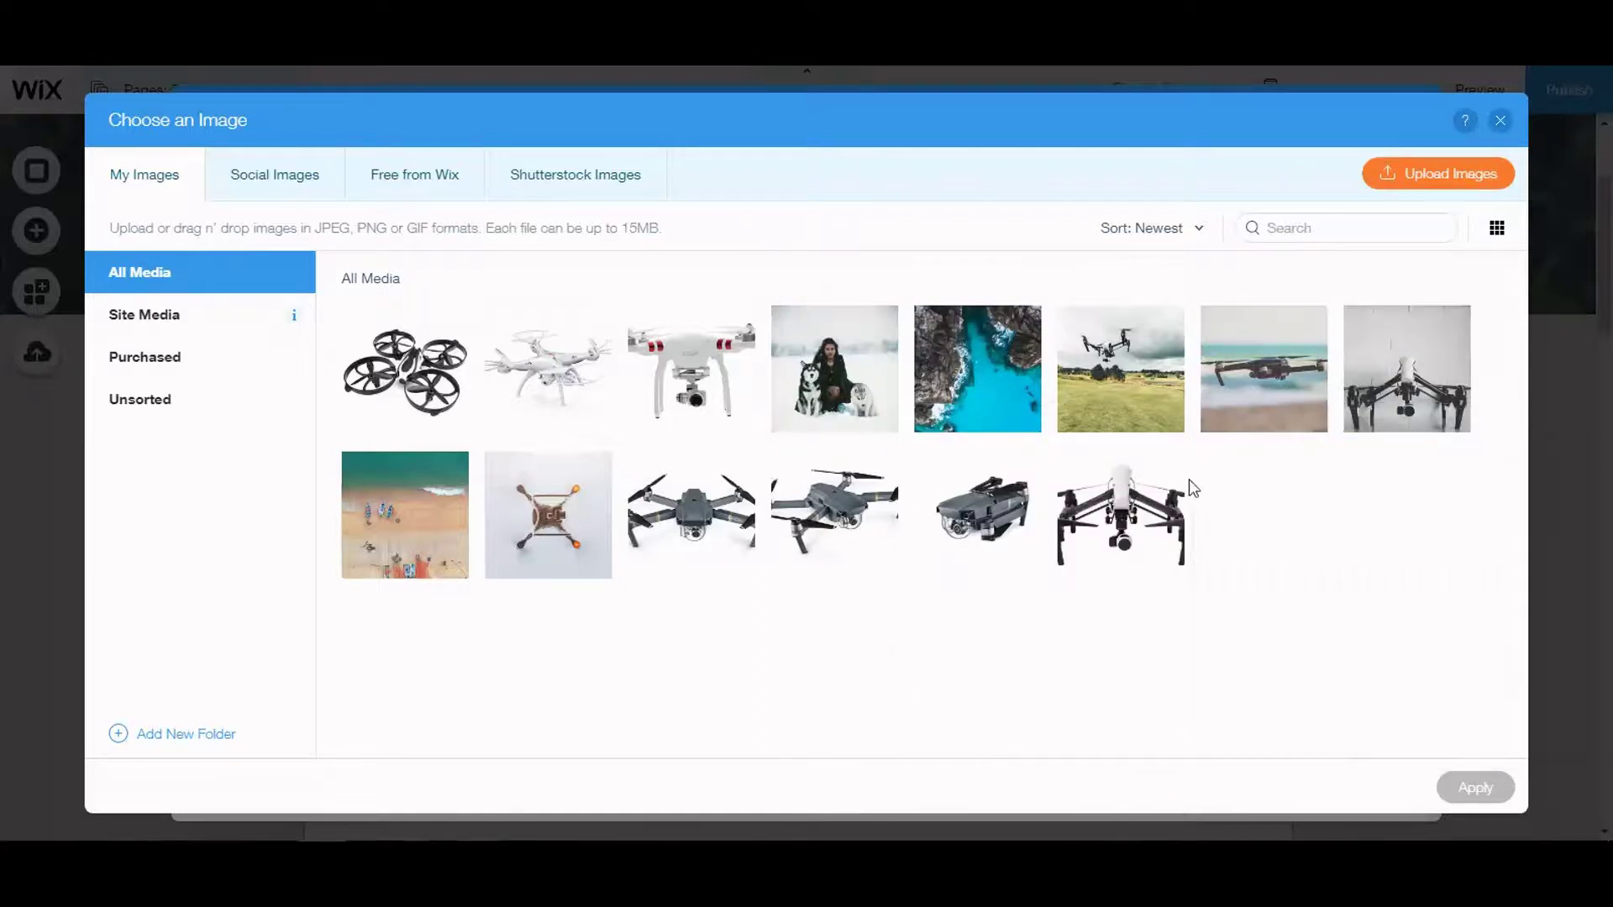
left_click(1172, 504)
left_click(1475, 787)
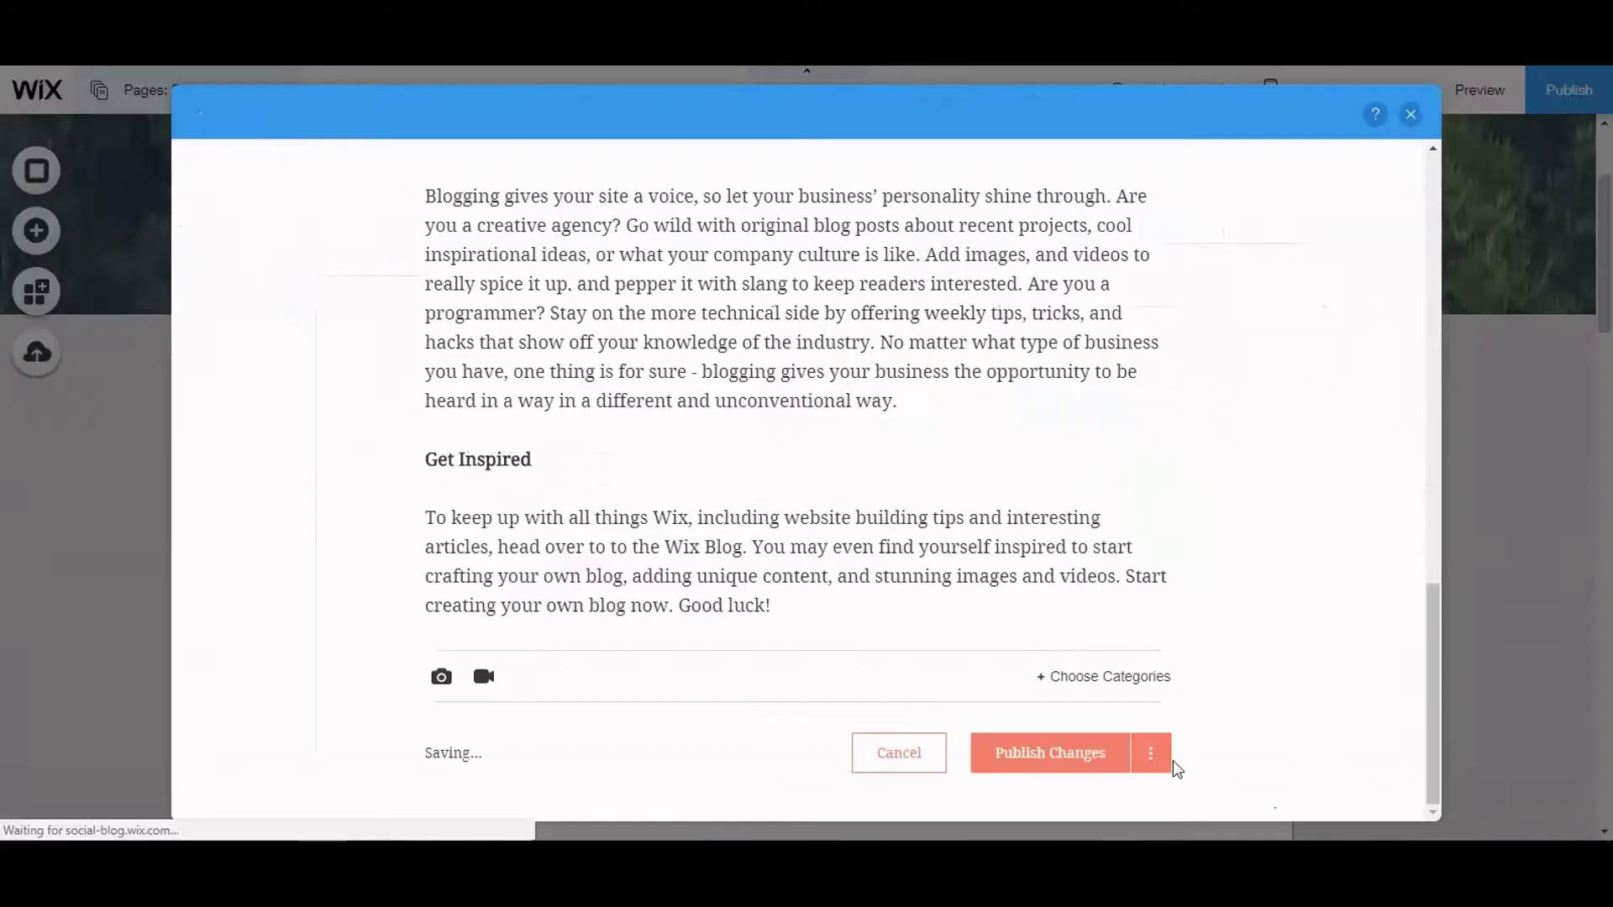
Assign the post to the RED category and publish the changes.
scroll(1160, 579, "up", 15)
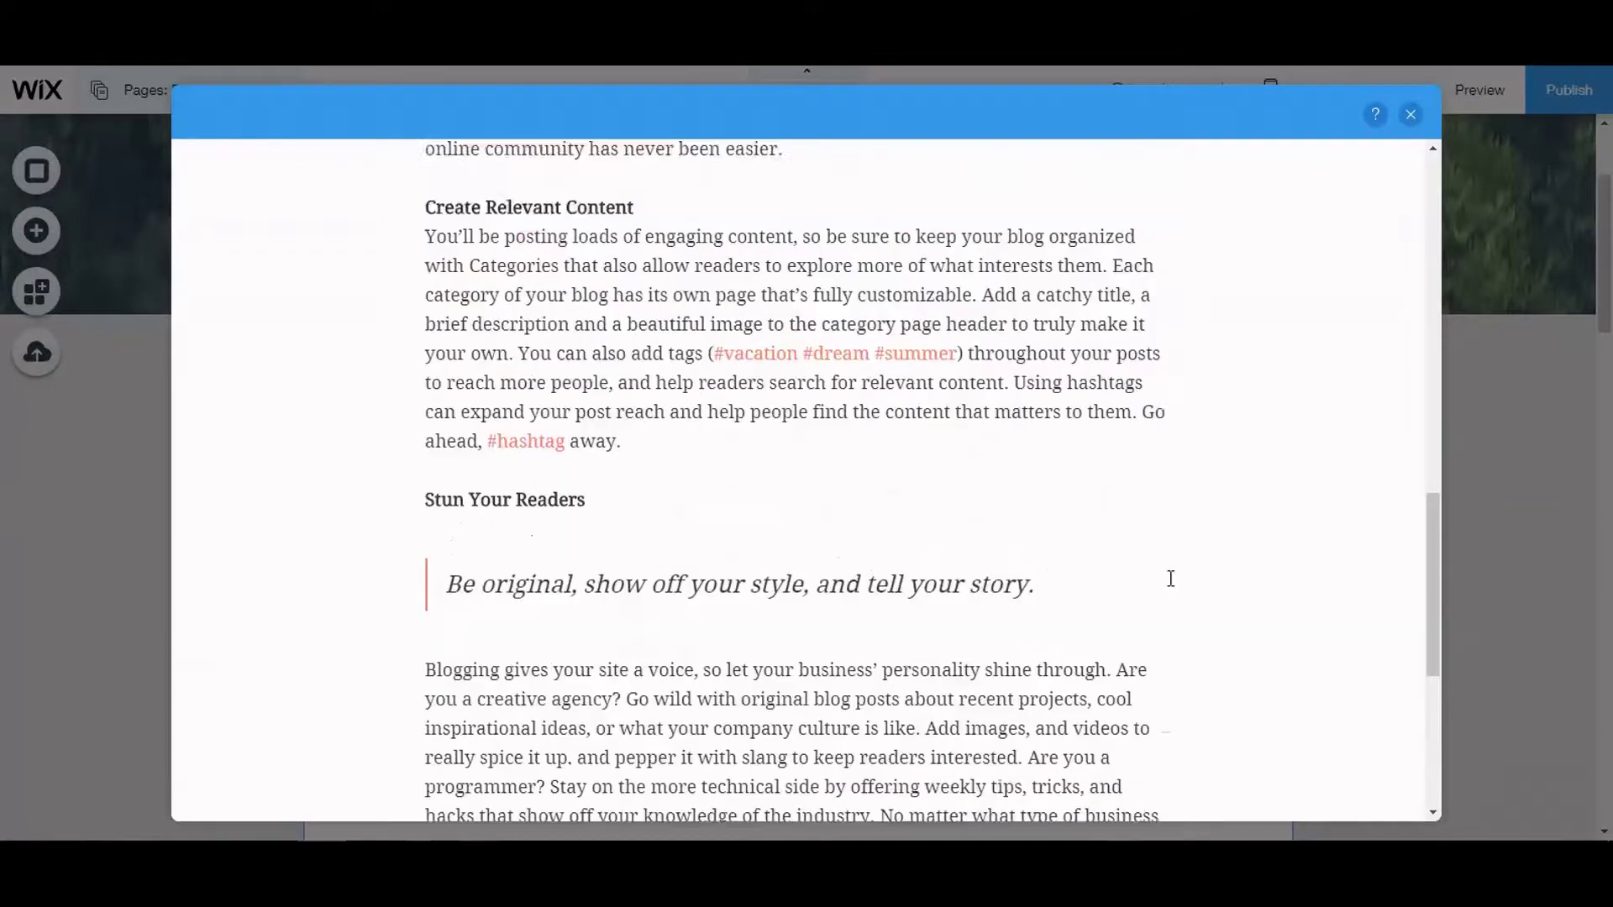
scroll(1173, 583, "up", 2)
scroll(1173, 557, "down", 11)
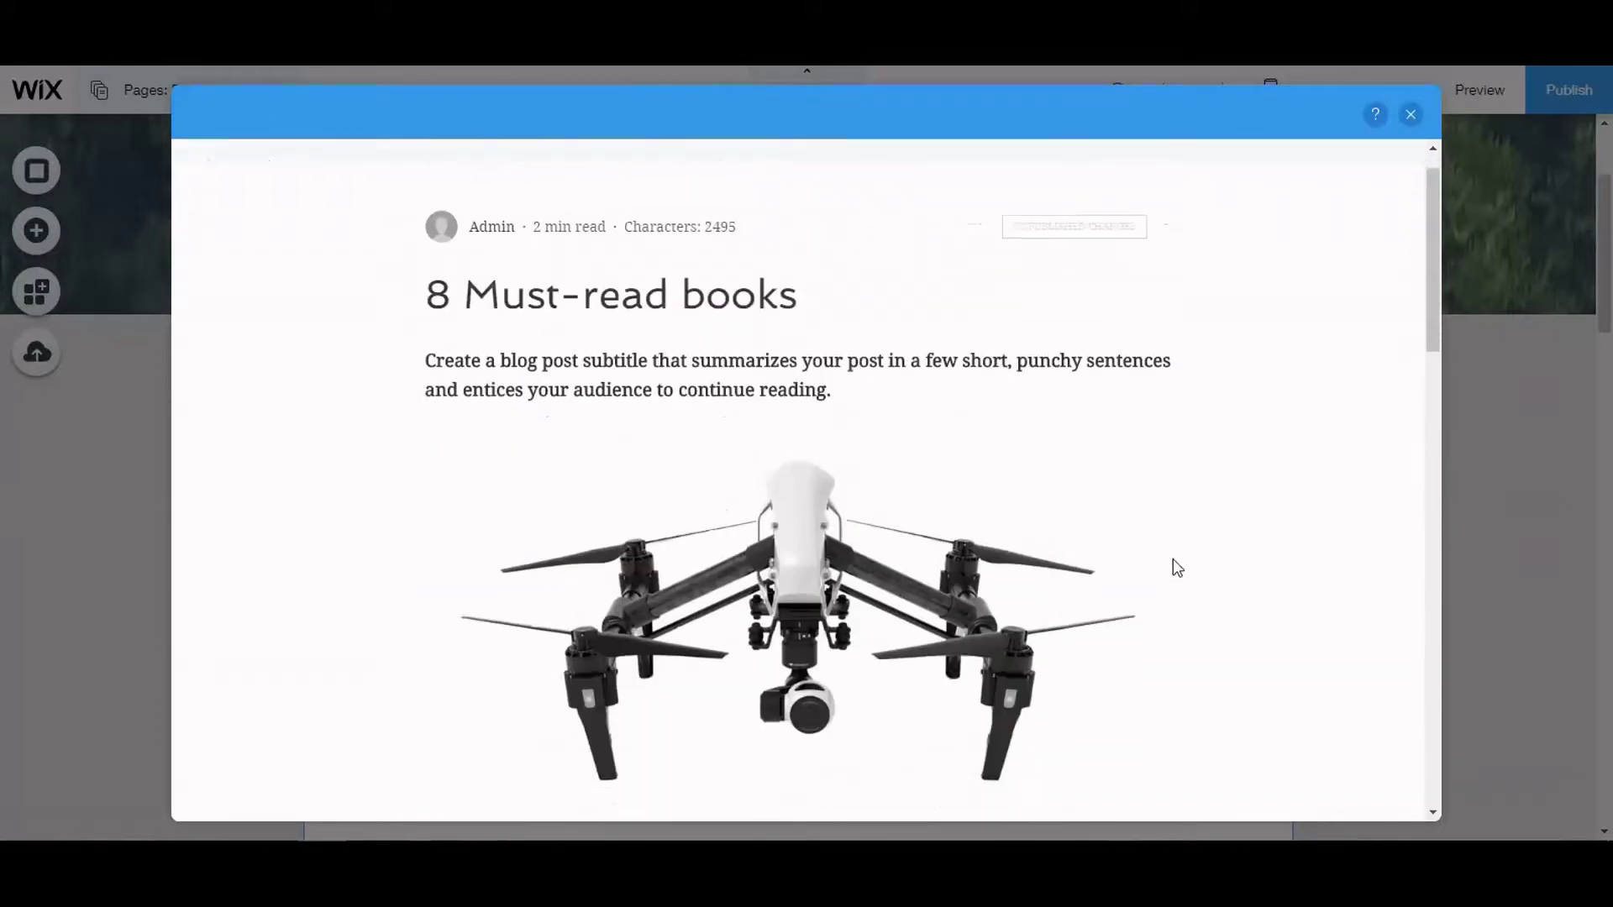
scroll(1173, 574, "down", 10)
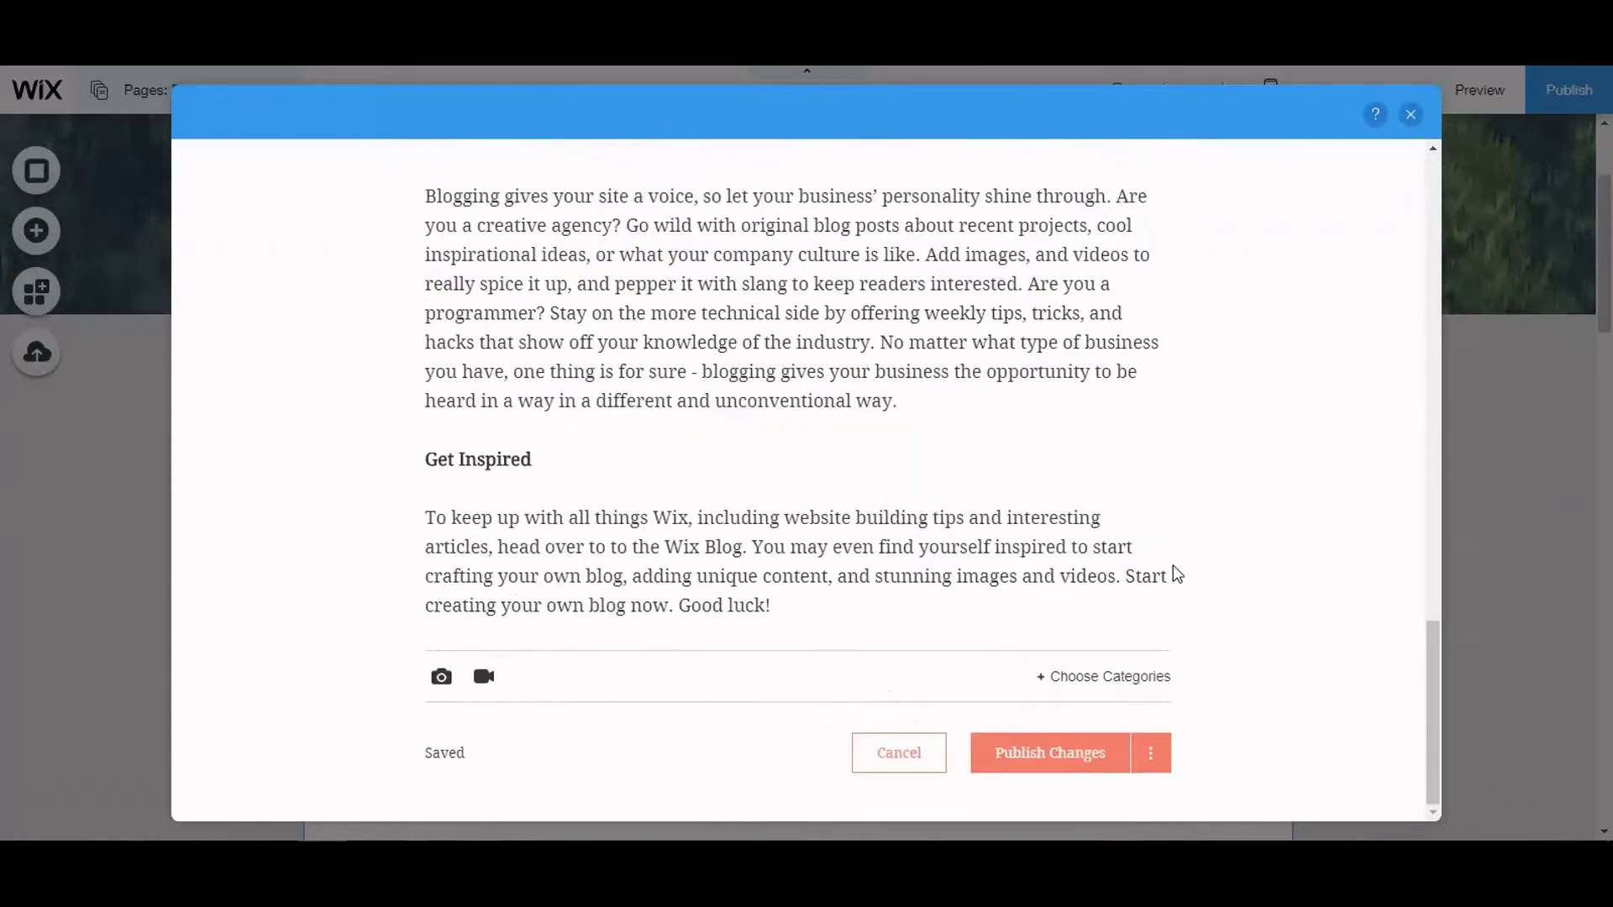
left_click(1120, 683)
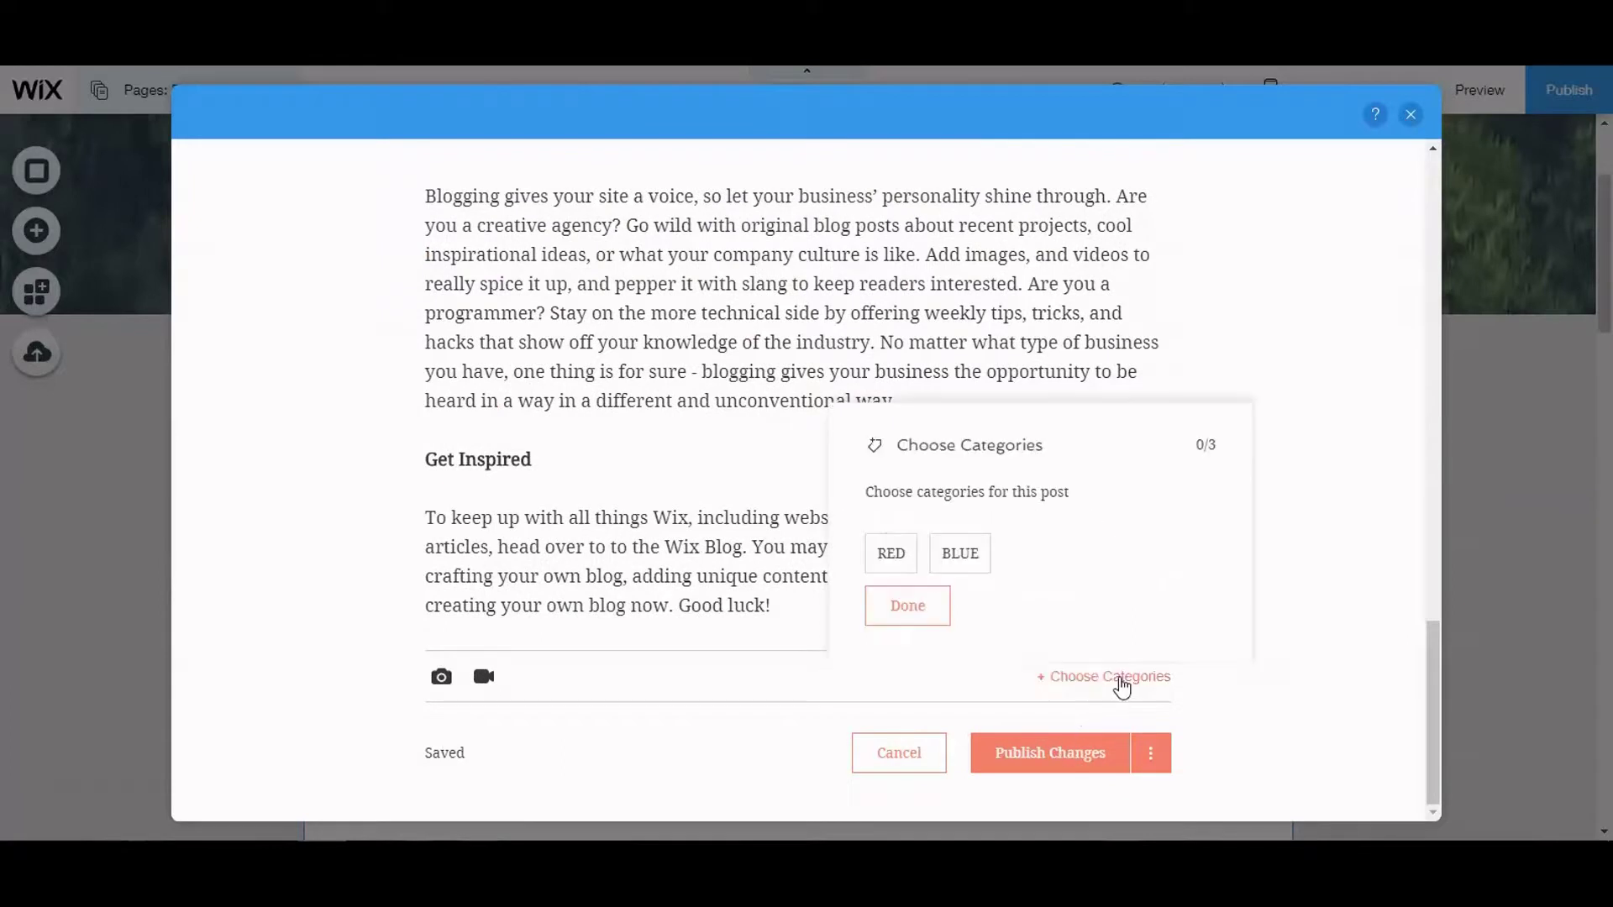
left_click(897, 558)
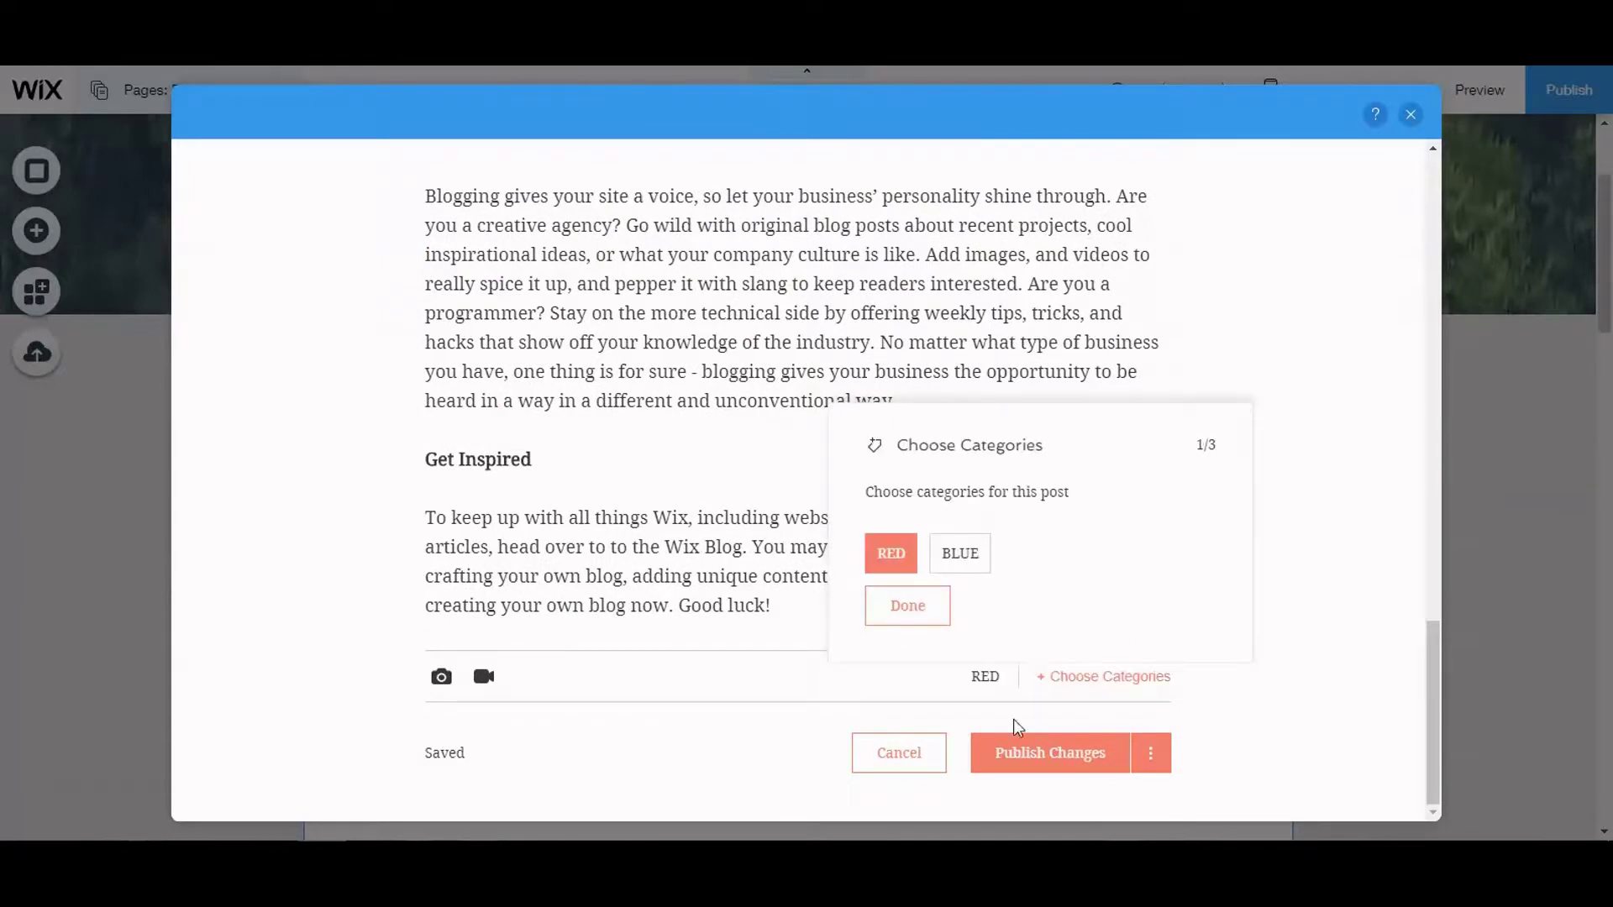
left_click(1073, 756)
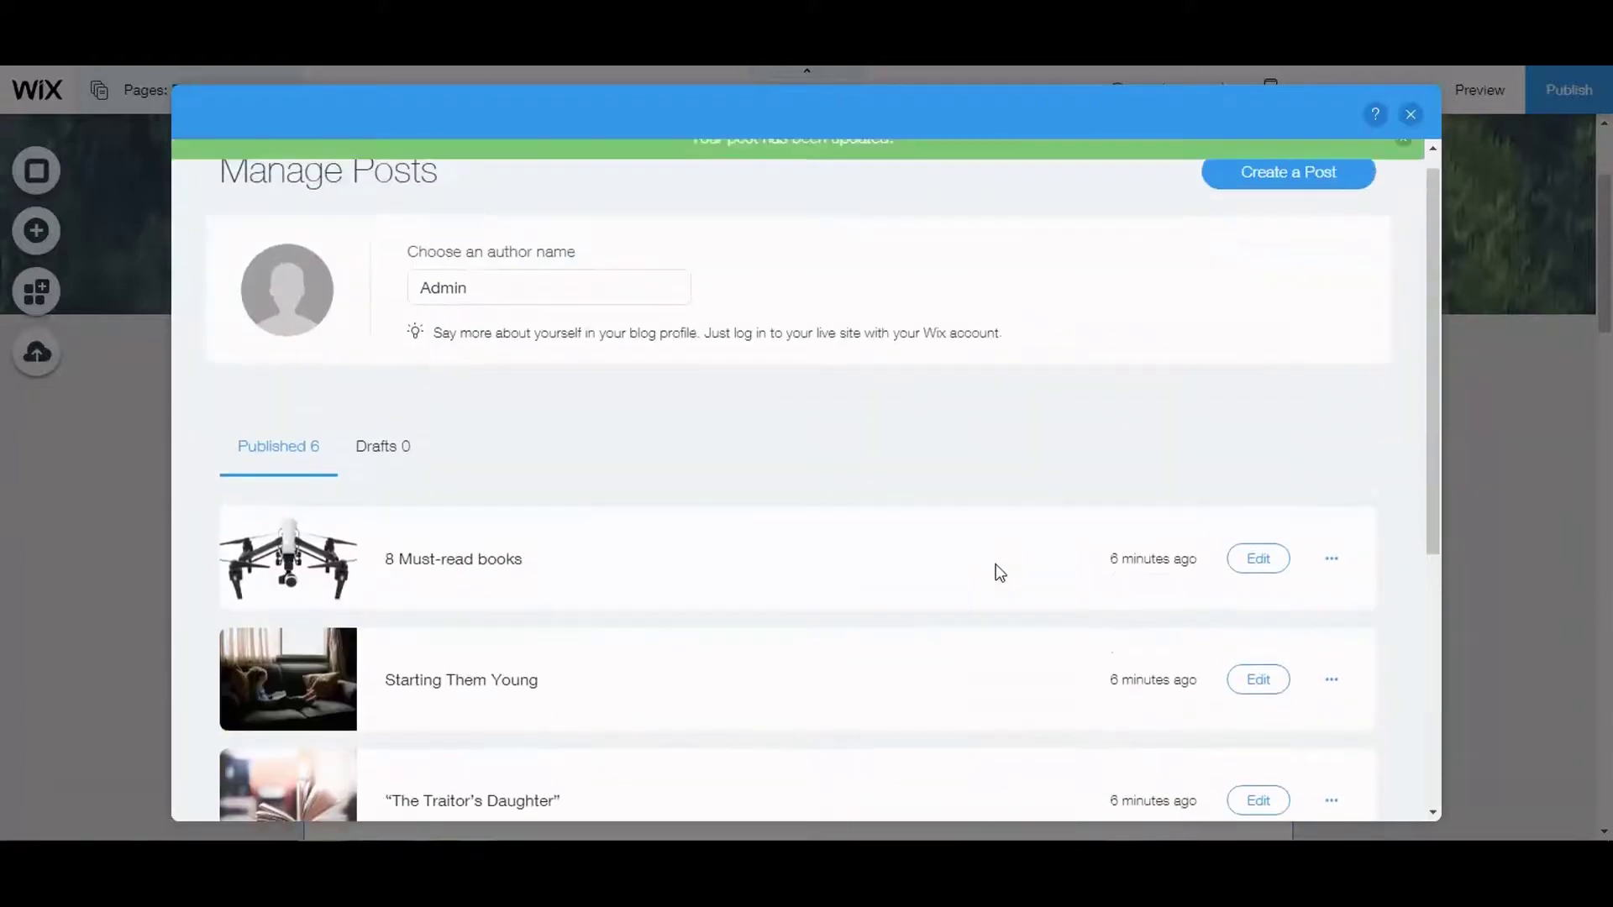
left_click(1401, 160)
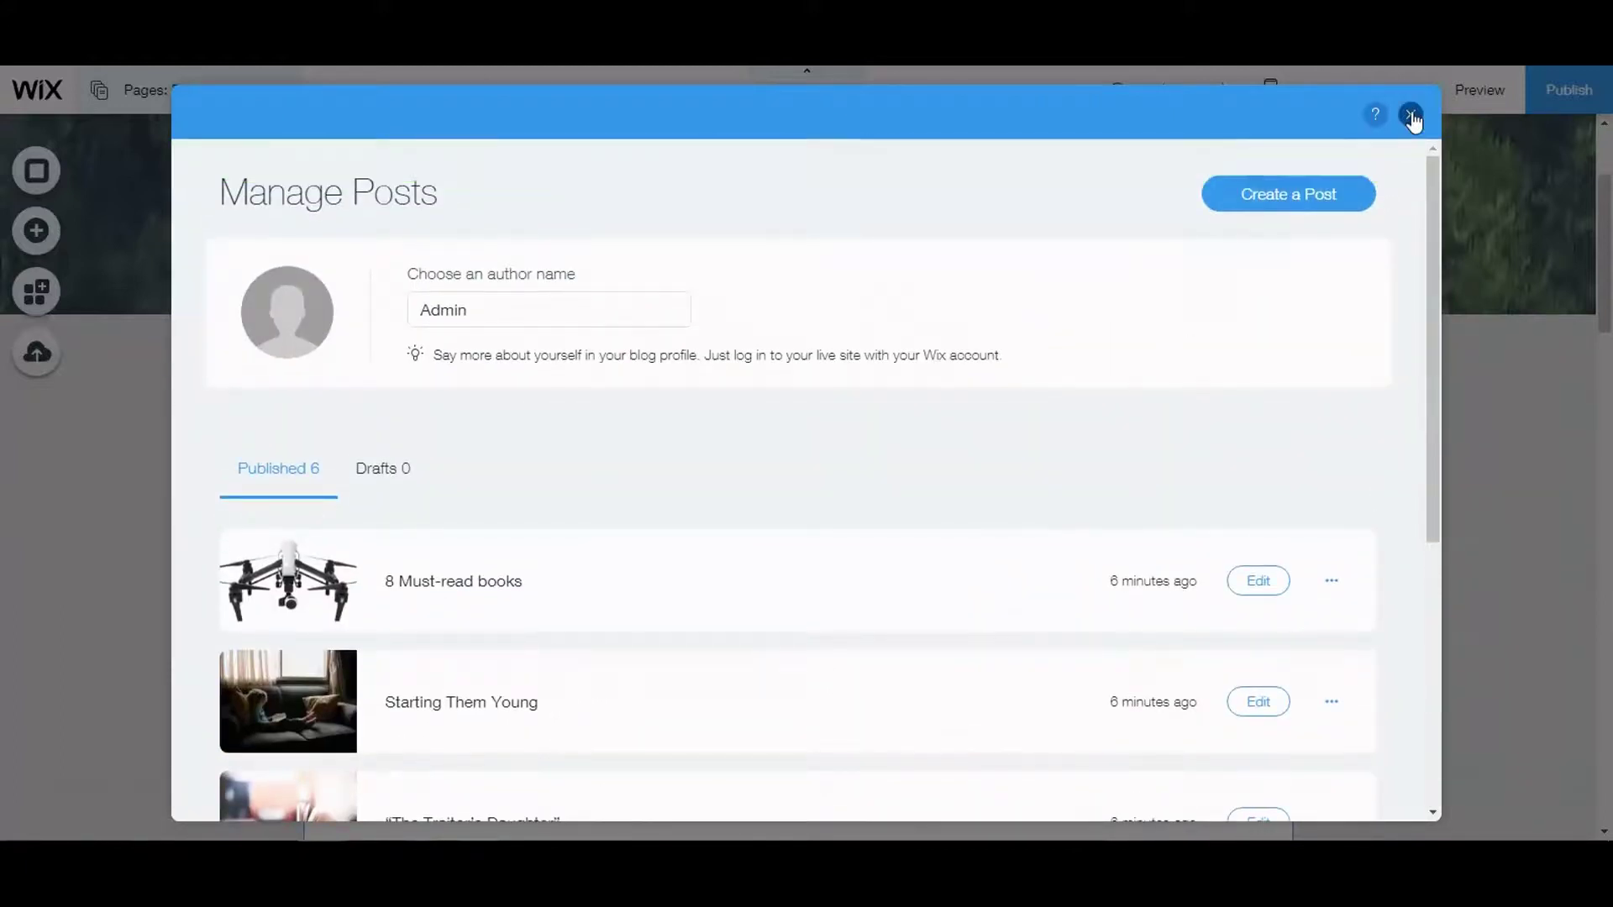
Close Manage Posts and browse the Strip, Video, Music, Menu, Lightbox, Store and More elements without adding any.
left_click(1411, 115)
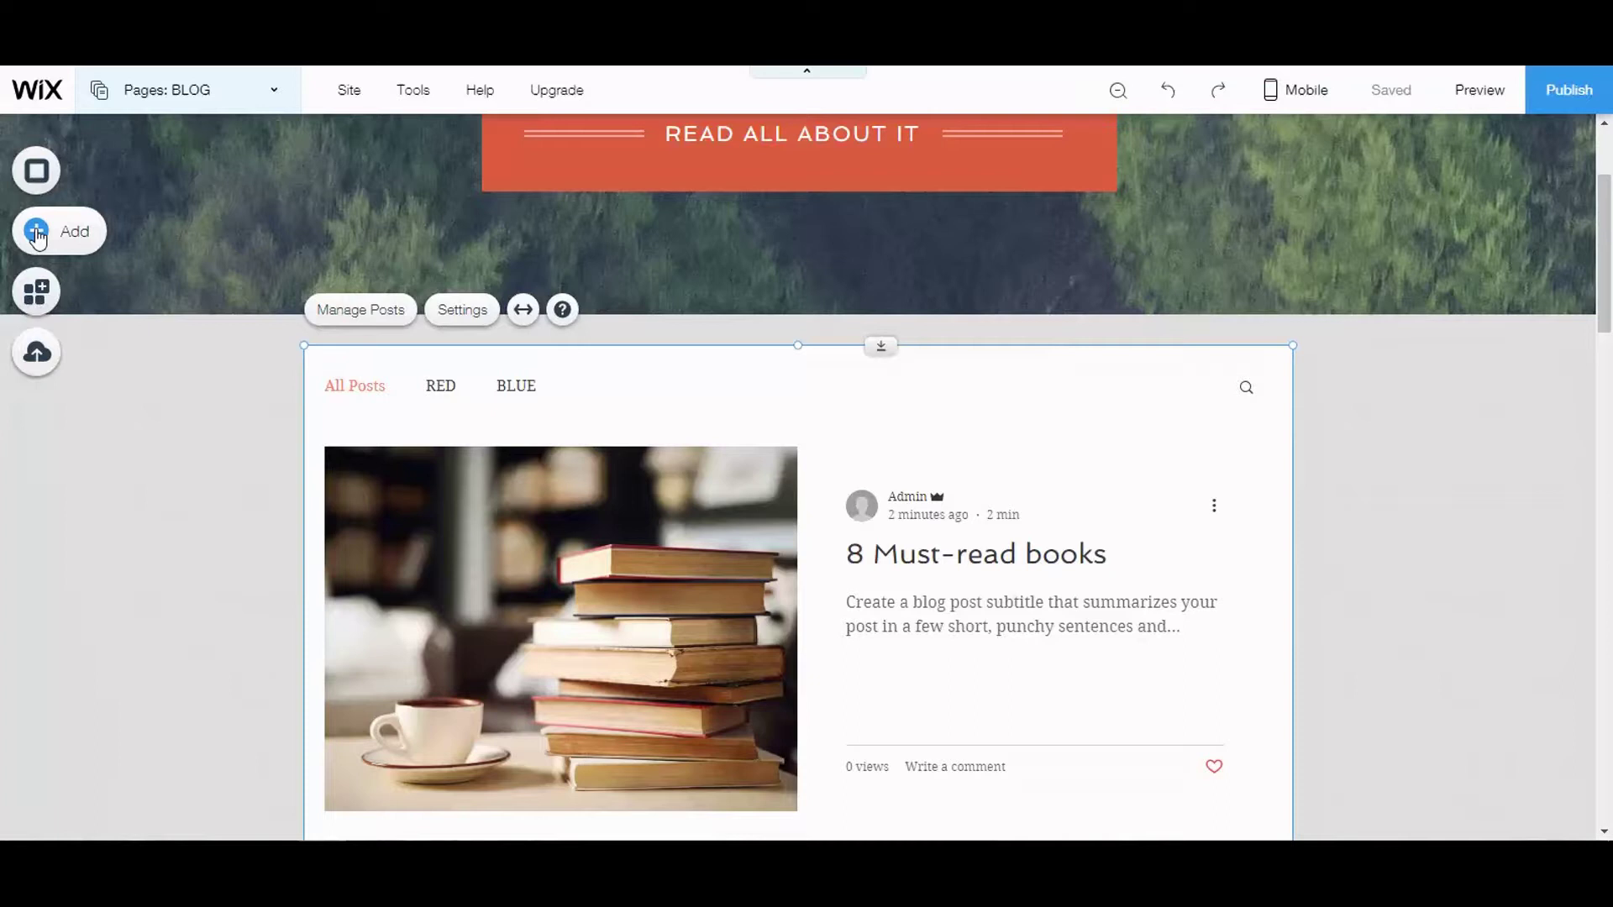
left_click(37, 233)
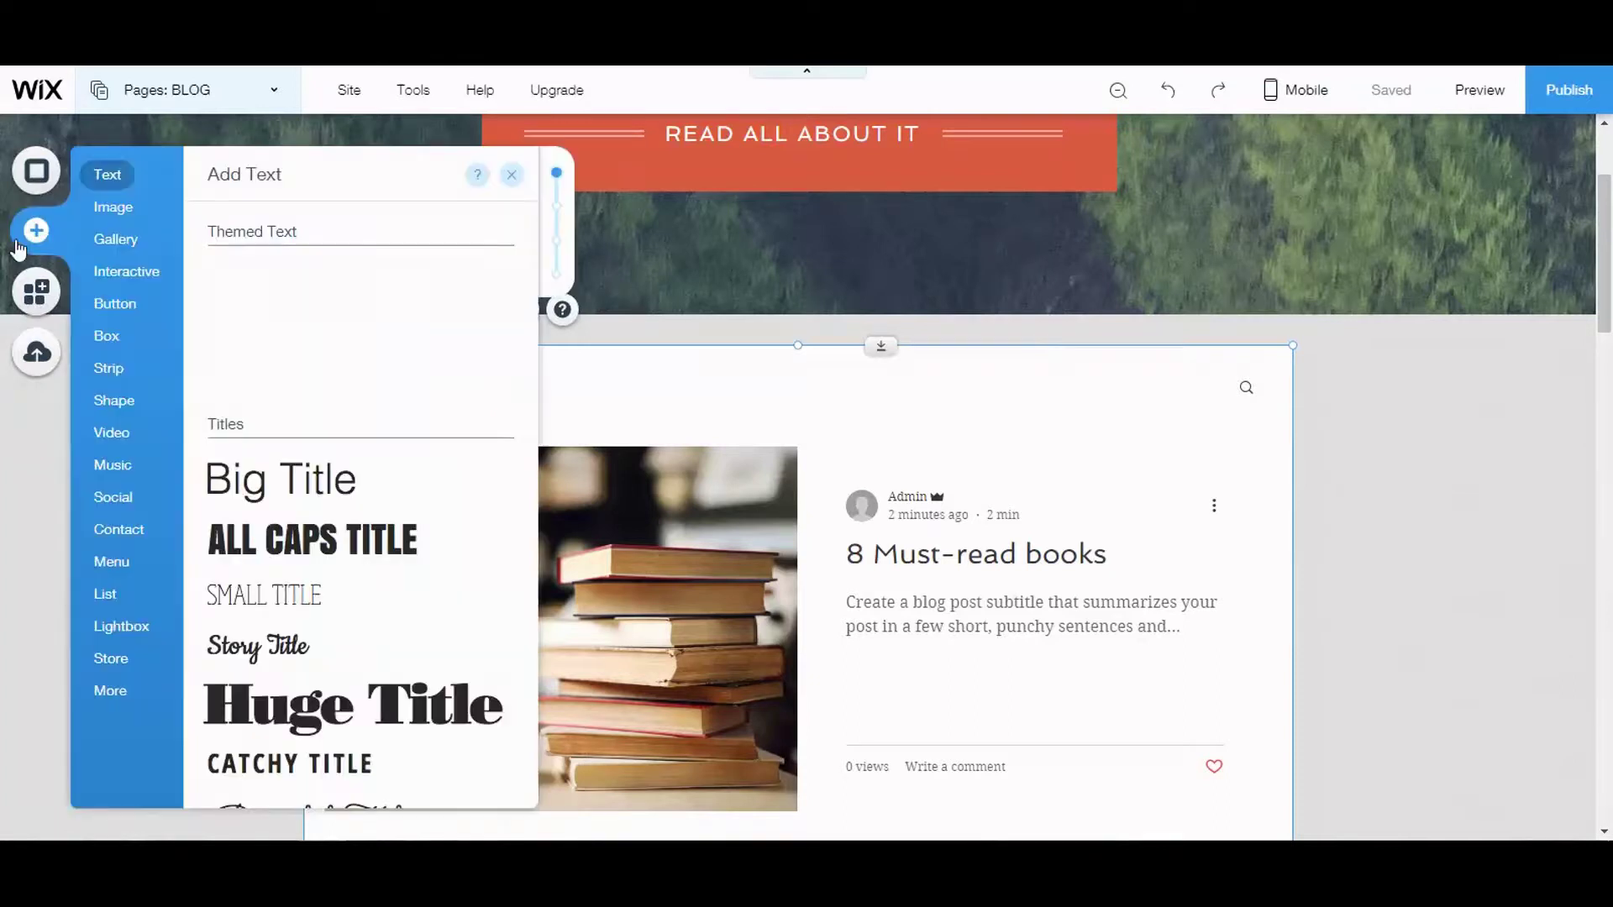
mouse_move(108, 173)
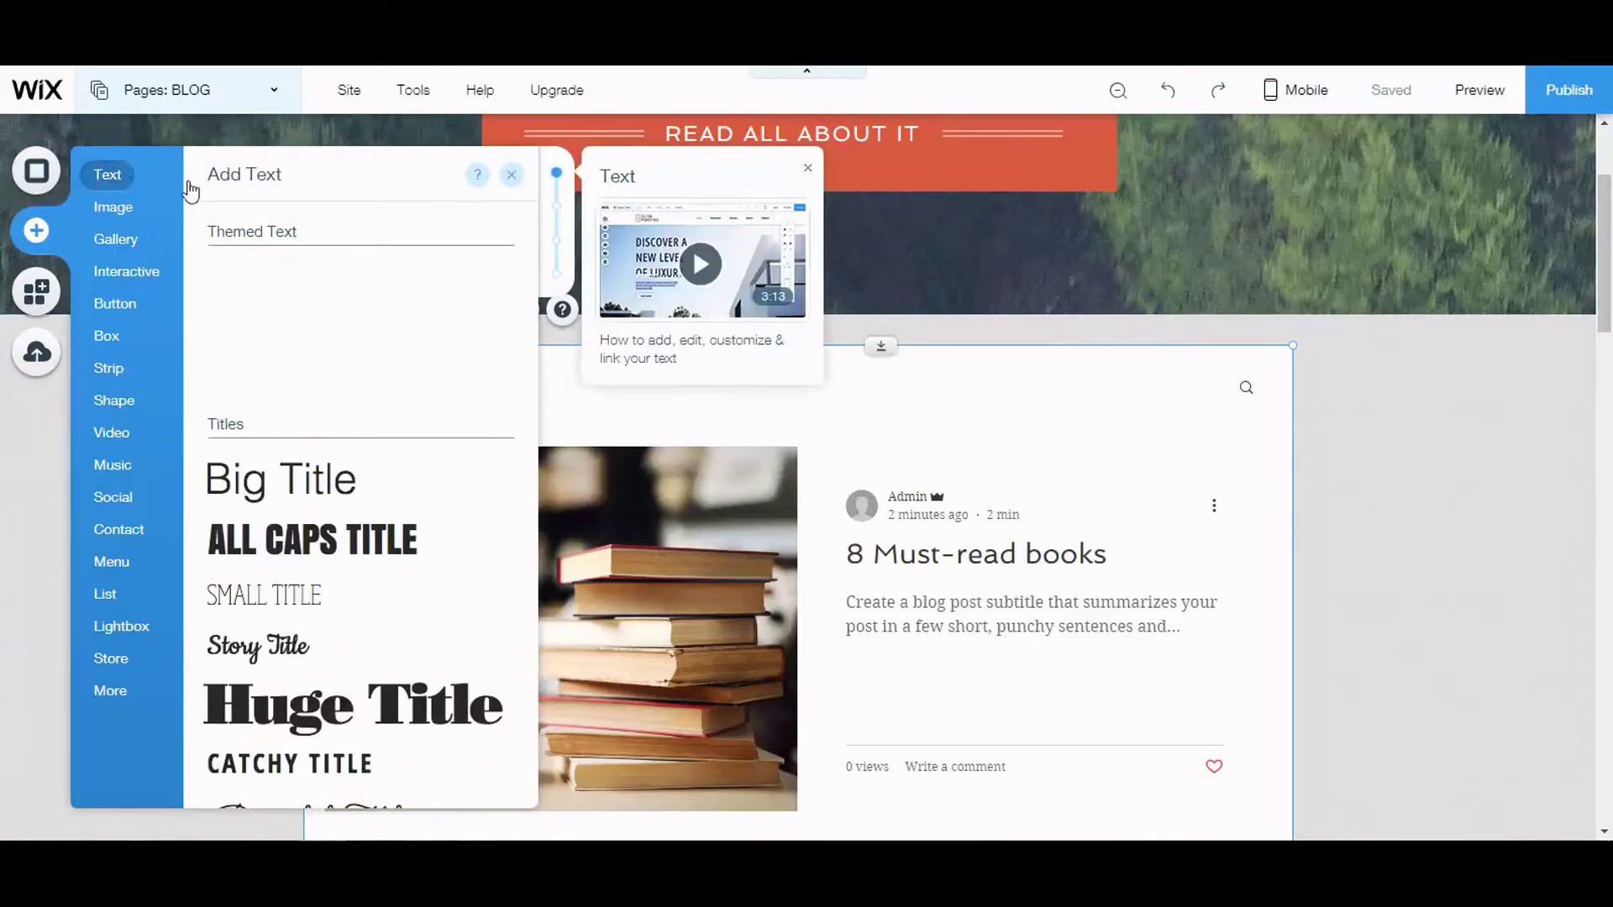
left_click(113, 369)
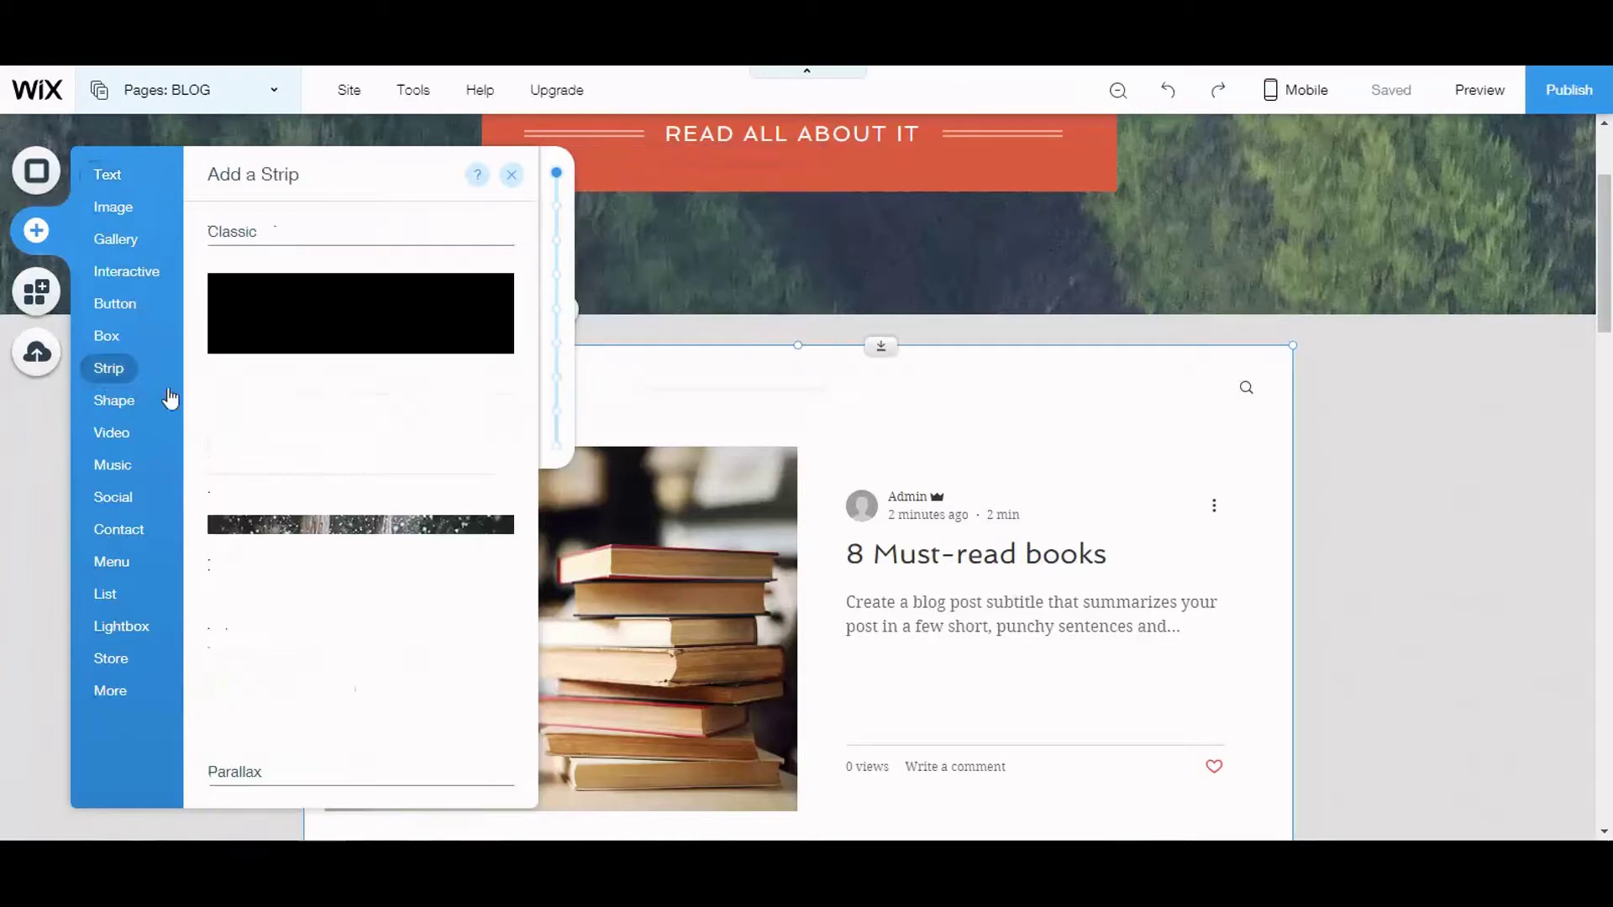
left_click(126, 437)
left_click(117, 465)
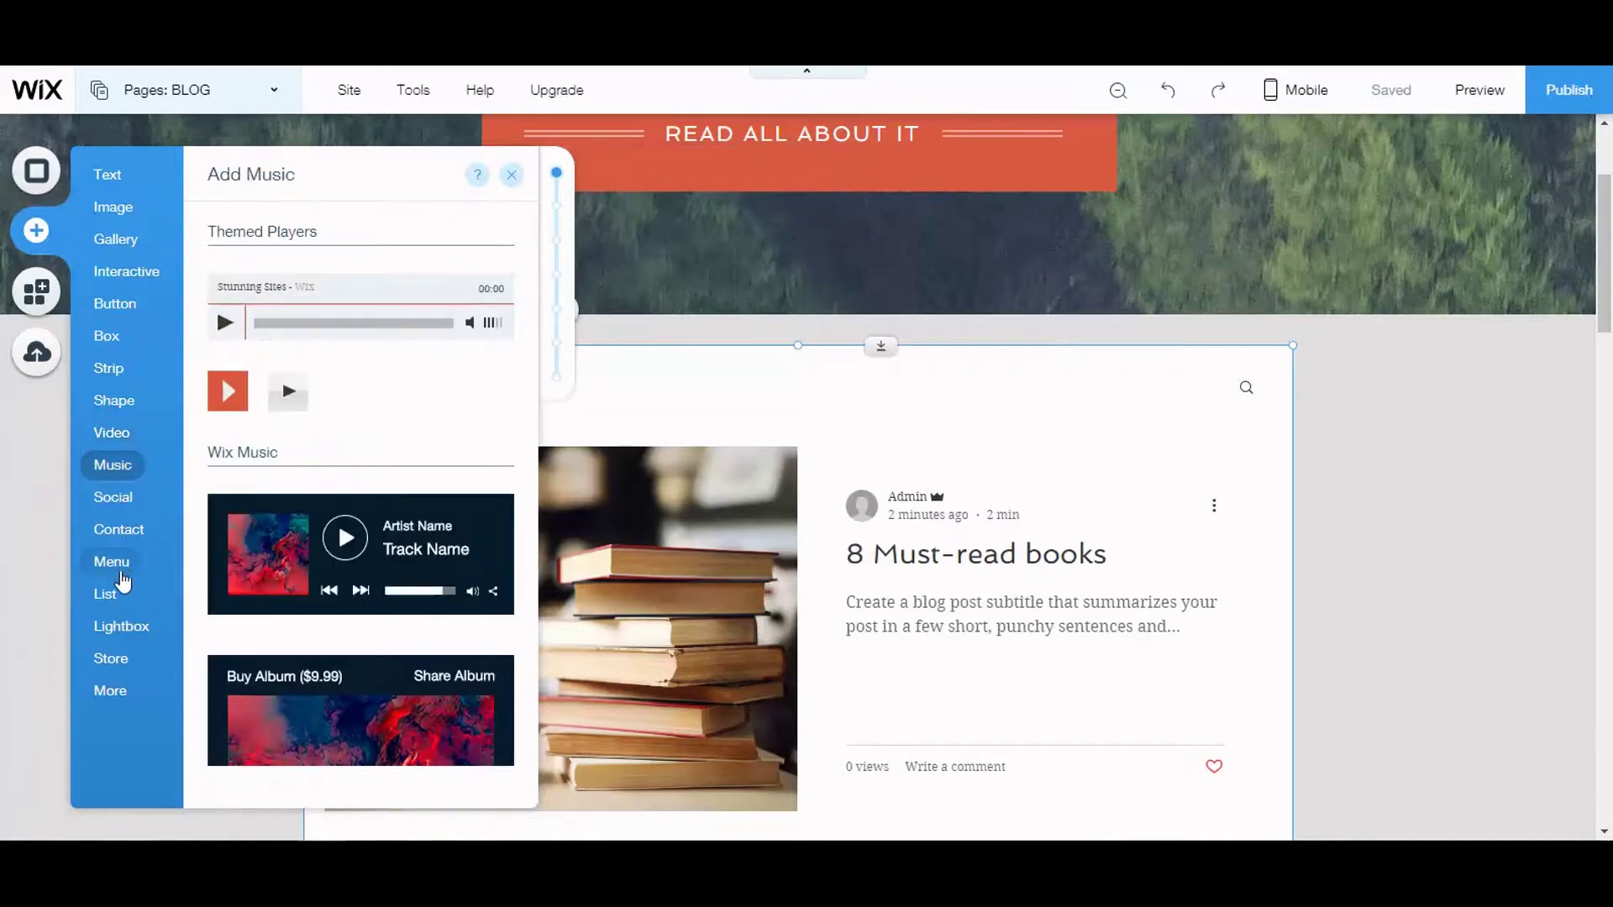
left_click(122, 574)
left_click(119, 634)
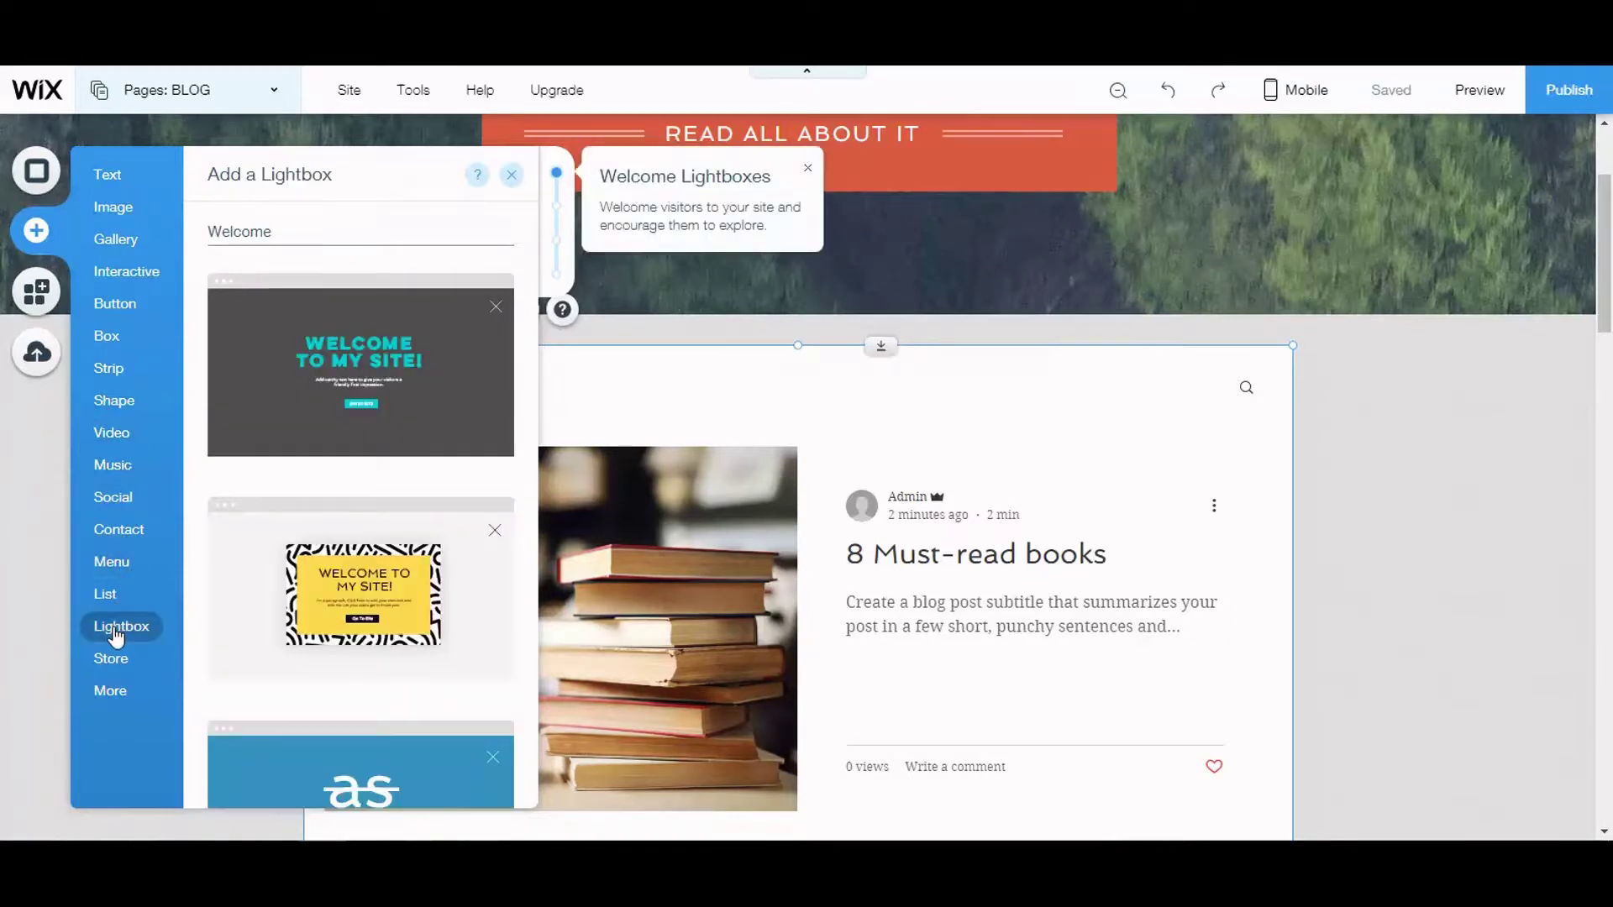
left_click(112, 659)
left_click(112, 693)
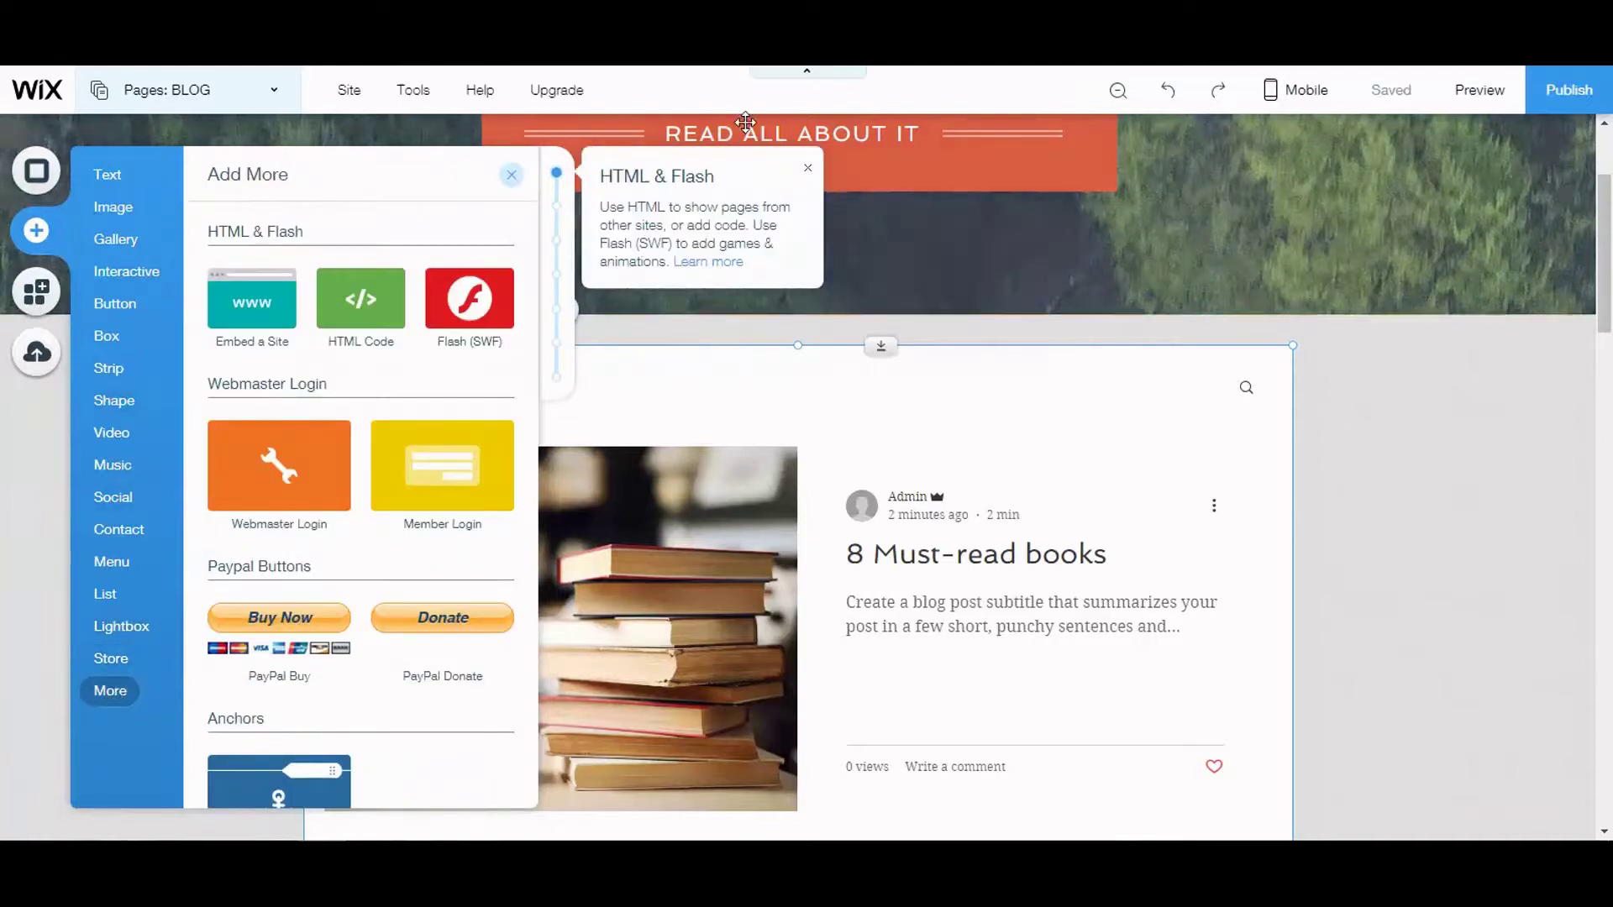
left_click(1491, 431)
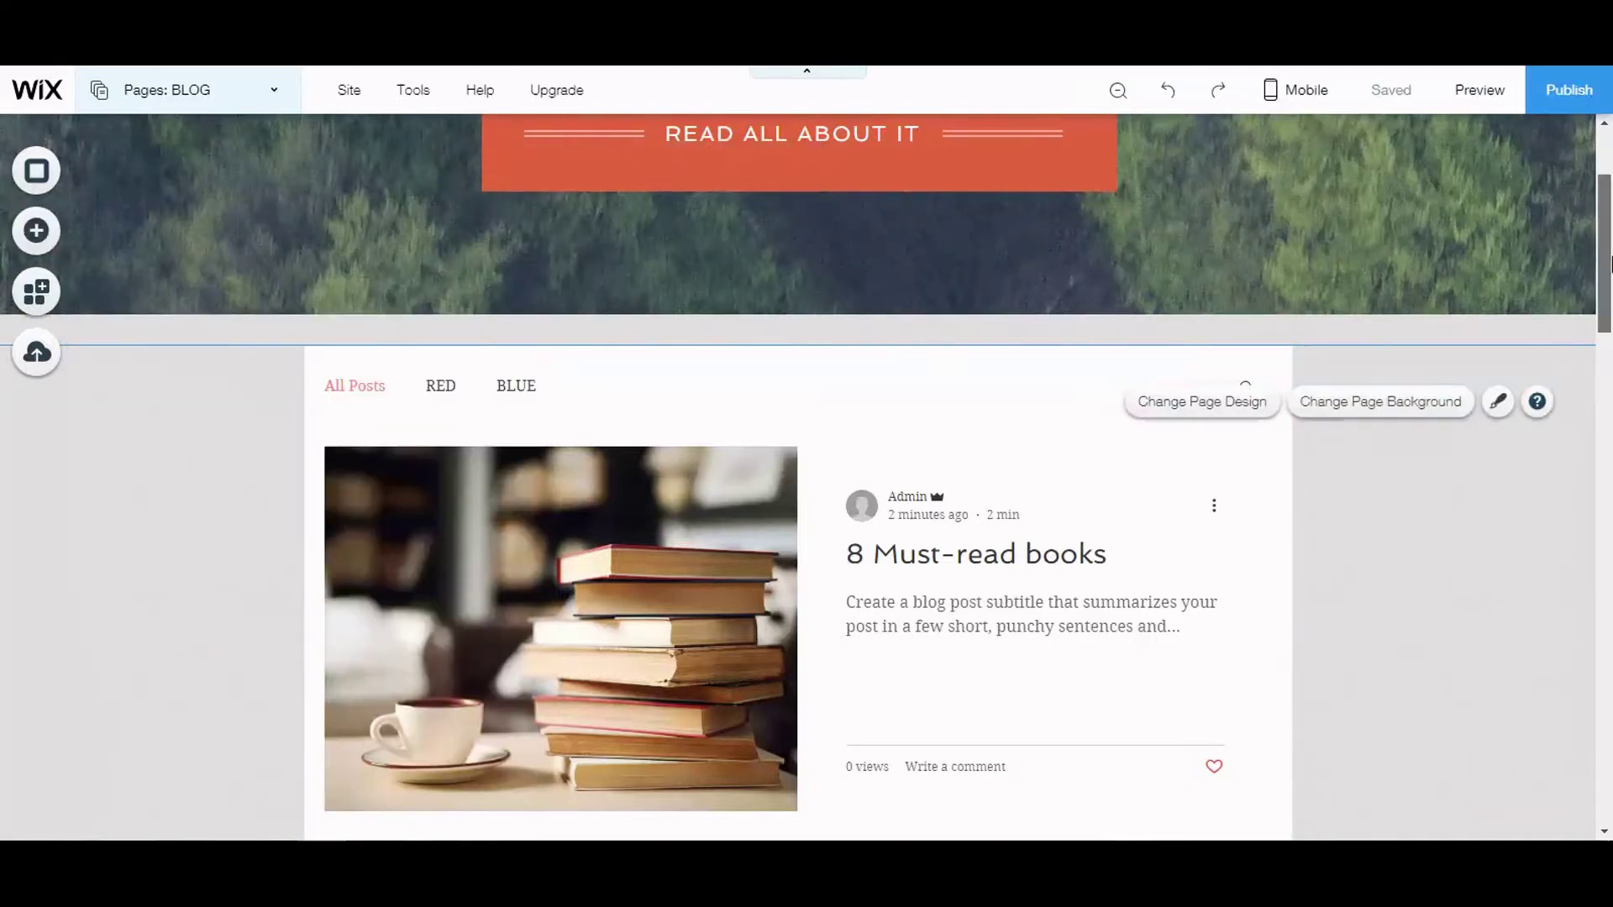
scroll(1607, 486, "down", 5)
left_click_drag(1607, 485, 1607, 135)
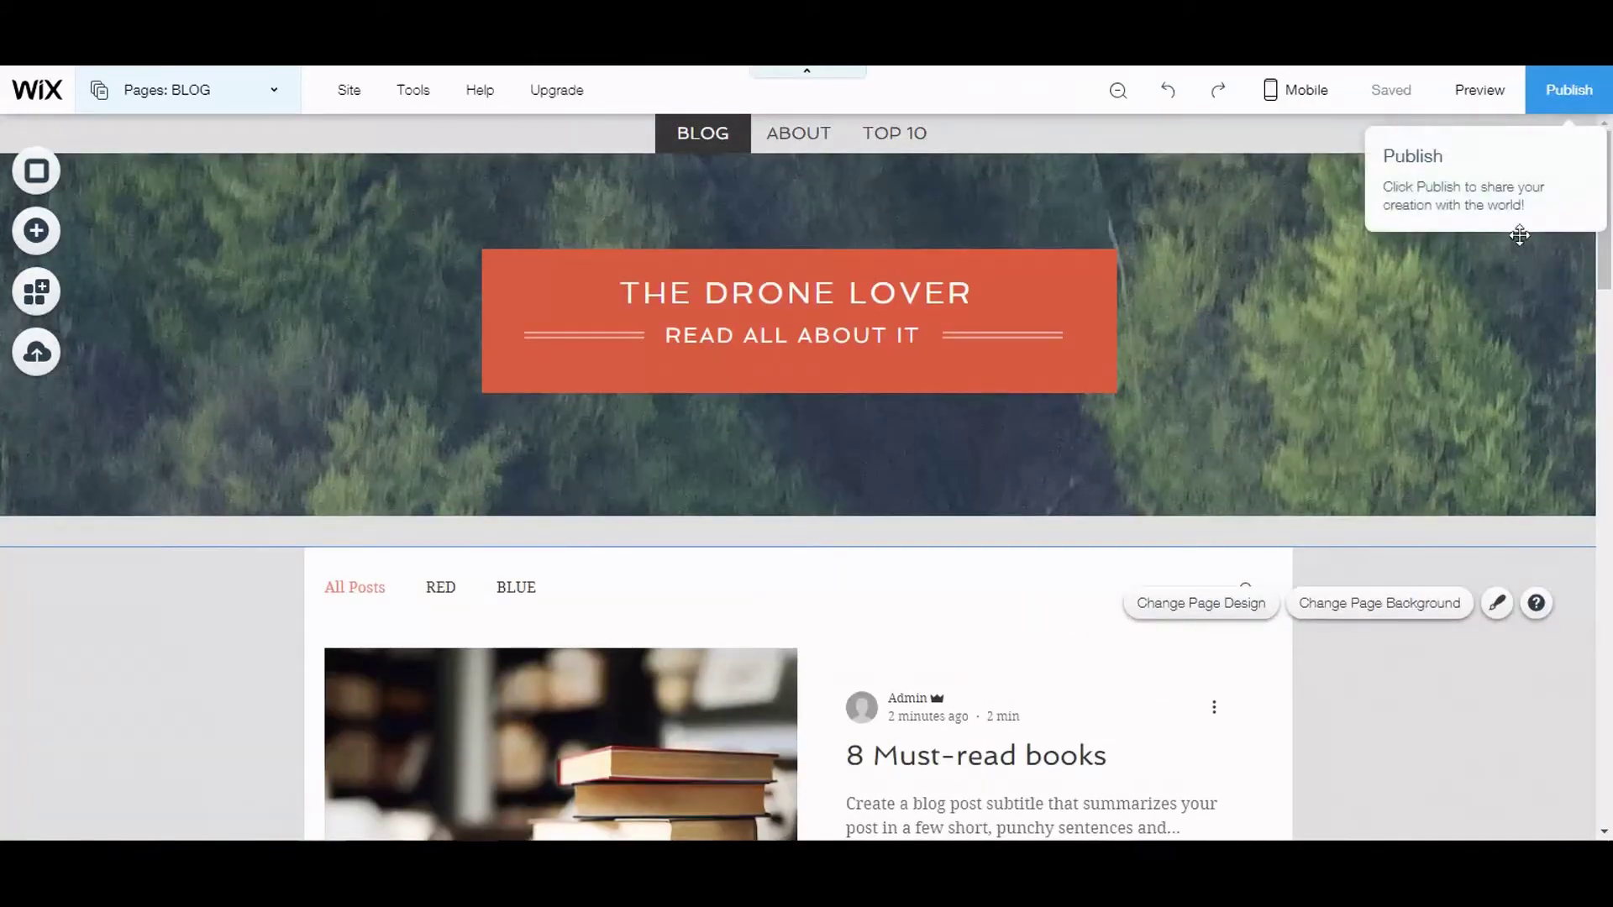